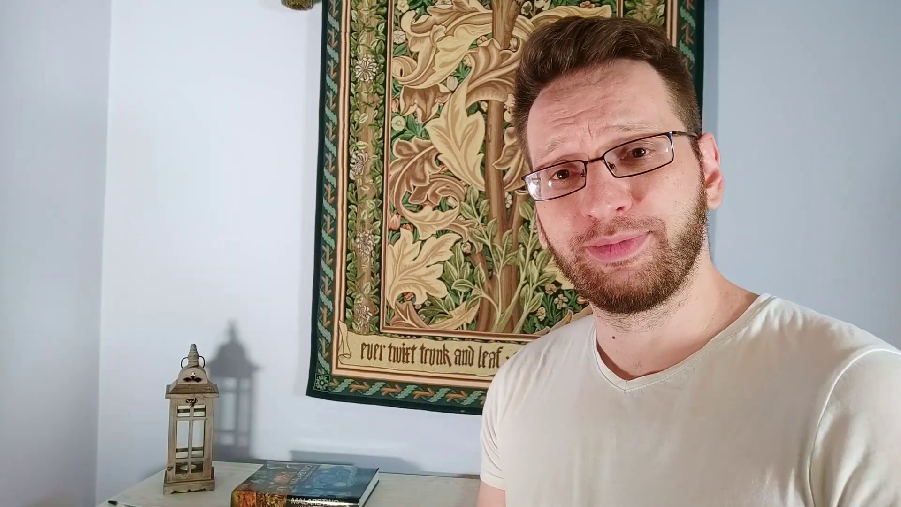
- Look over the CentiLeo home page, then open and browse the website's news list
{"action": "scroll", "coordinate": [193, 277], "scroll_direction": "down", "scroll_amount": 4}
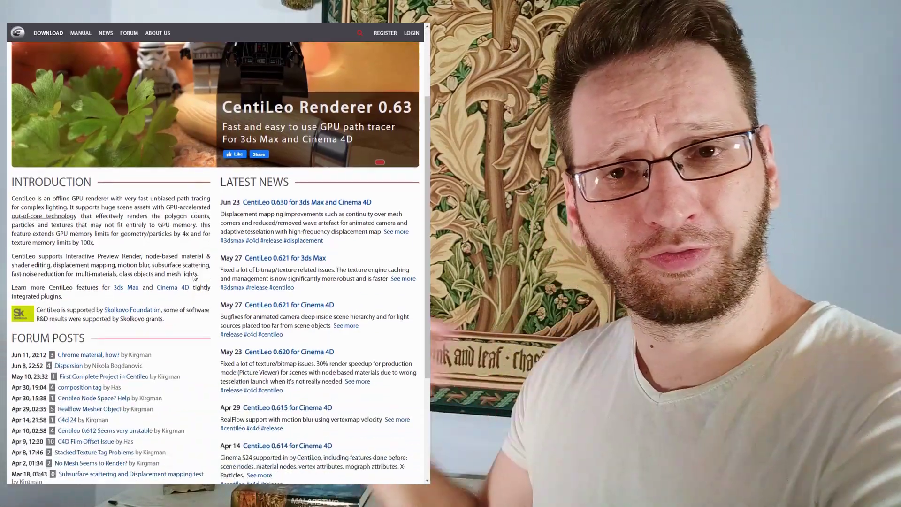
{"action": "scroll", "coordinate": [192, 276], "scroll_direction": "up", "scroll_amount": 5}
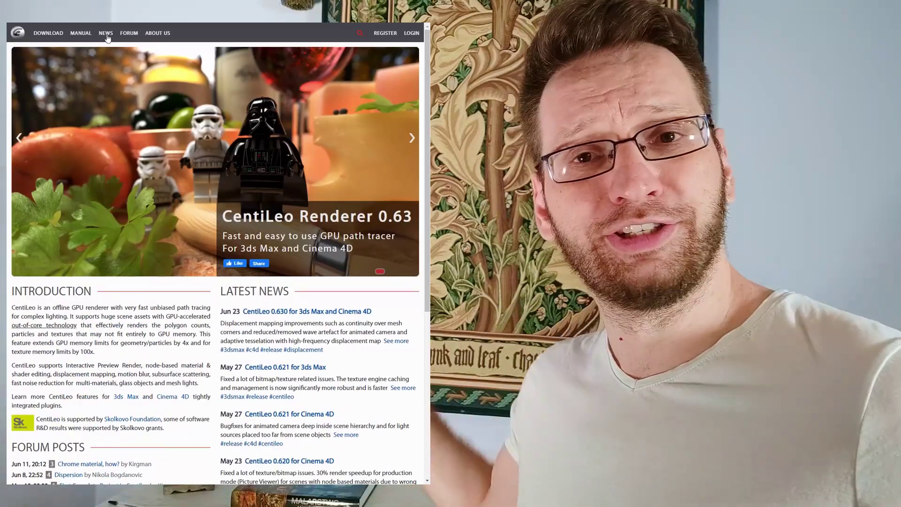
{"action": "left_click", "coordinate": [106, 34]}
{"action": "scroll", "coordinate": [272, 410], "scroll_direction": "down", "scroll_amount": 2}
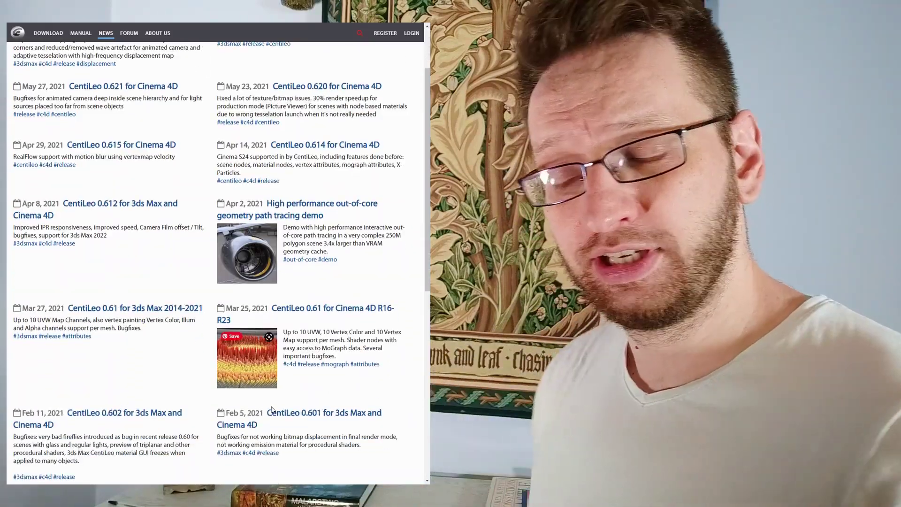
- Read the CentiLeo 0.61 for Cinema 4D R16-R23 release notes and return to the news list
{"action": "left_click", "coordinate": [264, 363]}
{"action": "scroll", "coordinate": [149, 244], "scroll_direction": "down", "scroll_amount": 1}
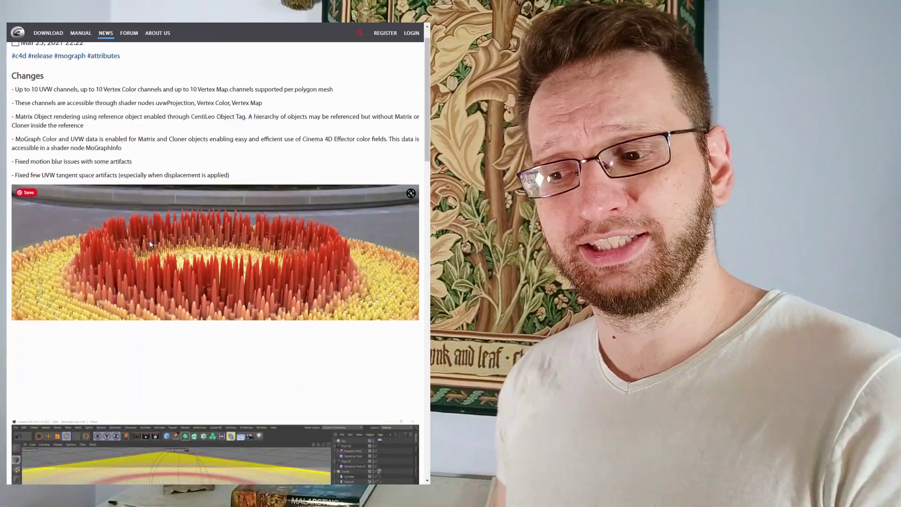
{"action": "scroll", "coordinate": [149, 244], "scroll_direction": "down", "scroll_amount": 5}
{"action": "key", "text": "alt+Left"}
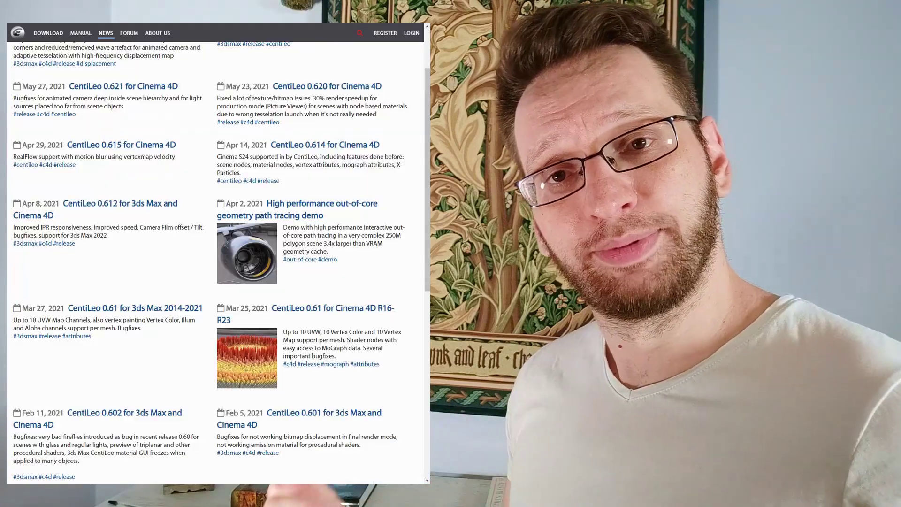
- Open the news article on the out-of-core geometry path tracing demo and skim through its demo video
{"action": "left_click", "coordinate": [246, 281]}
{"action": "scroll", "coordinate": [214, 250], "scroll_direction": "down", "scroll_amount": 2}
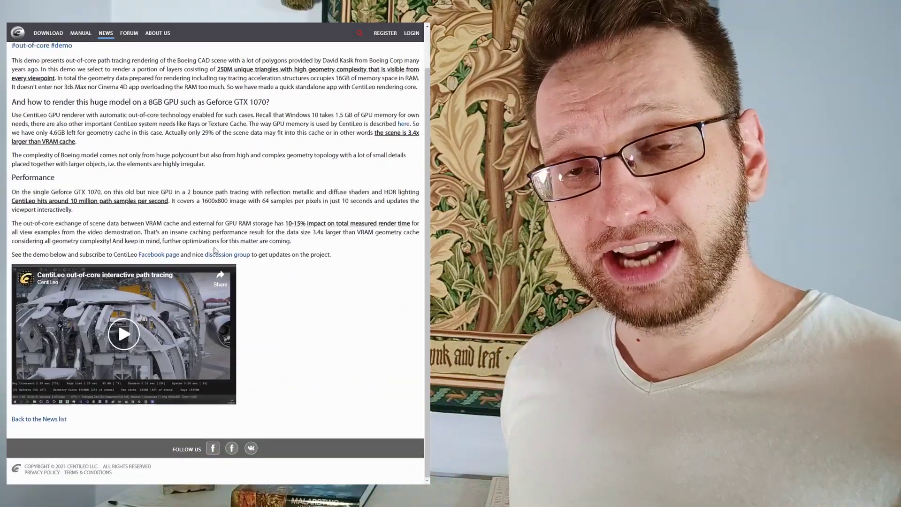
{"action": "left_click", "coordinate": [124, 333]}
{"action": "left_click", "coordinate": [58, 396]}
{"action": "left_click", "coordinate": [91, 396]}
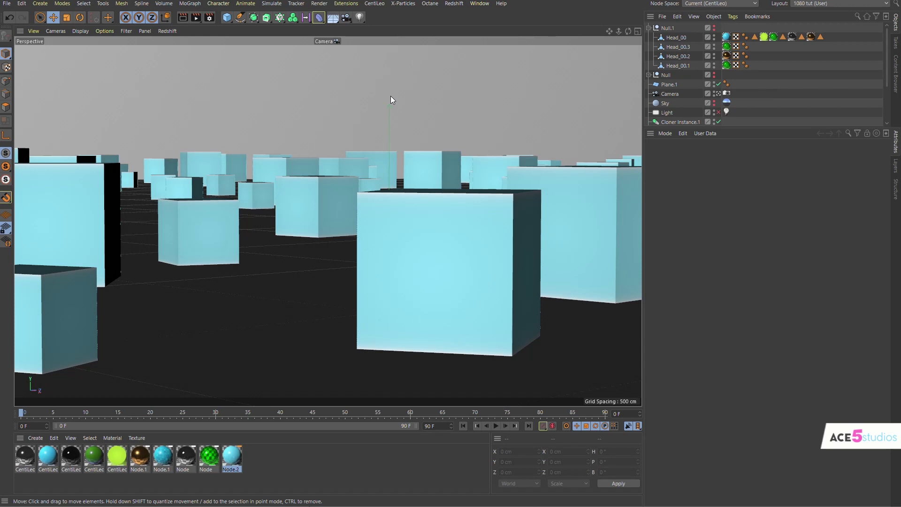
- Open the CentiLeo preview renderer in Cinema 4D and toggle depth of field off and on in the camera's CentiLeo tag
{"action": "left_click", "coordinate": [374, 4]}
{"action": "left_click", "coordinate": [378, 20]}
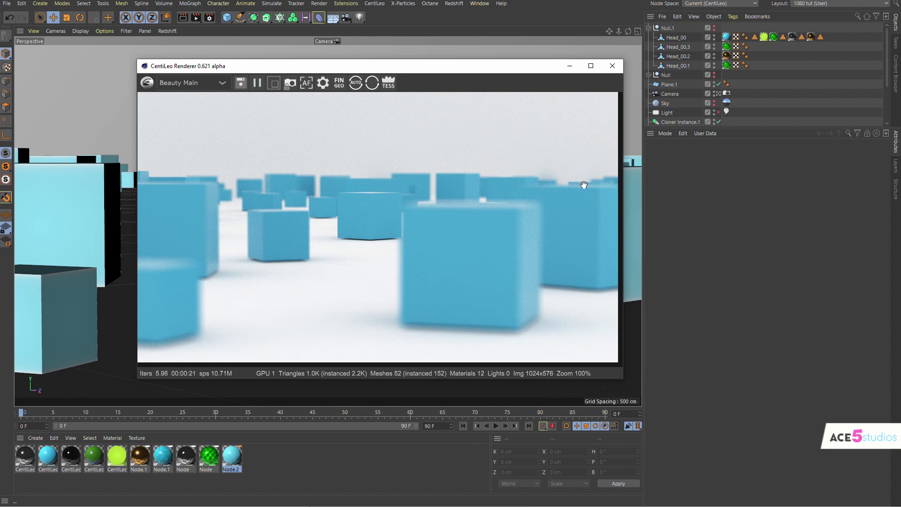
{"action": "left_click", "coordinate": [726, 93]}
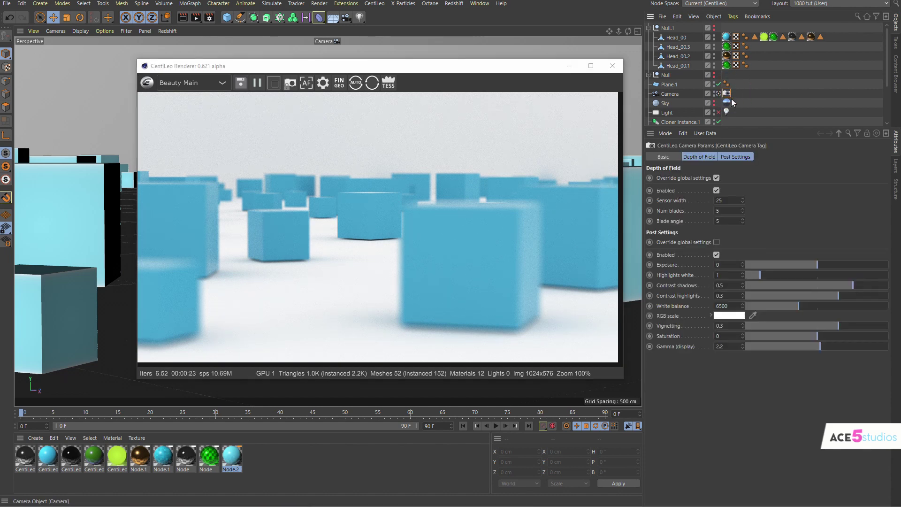
{"action": "left_click", "coordinate": [717, 190]}
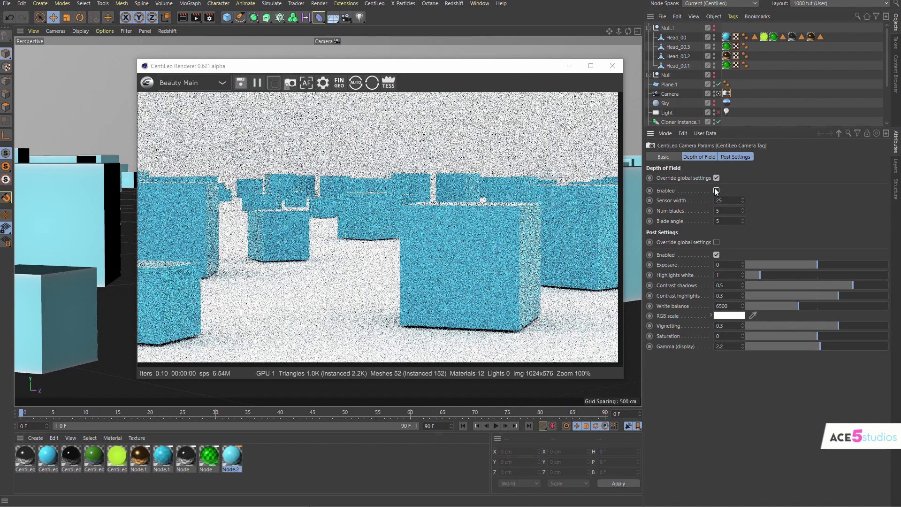
- Try depth-of-field sensor widths such as 5000, 500 and 100 on the camera tag
{"action": "left_click", "coordinate": [729, 200]}
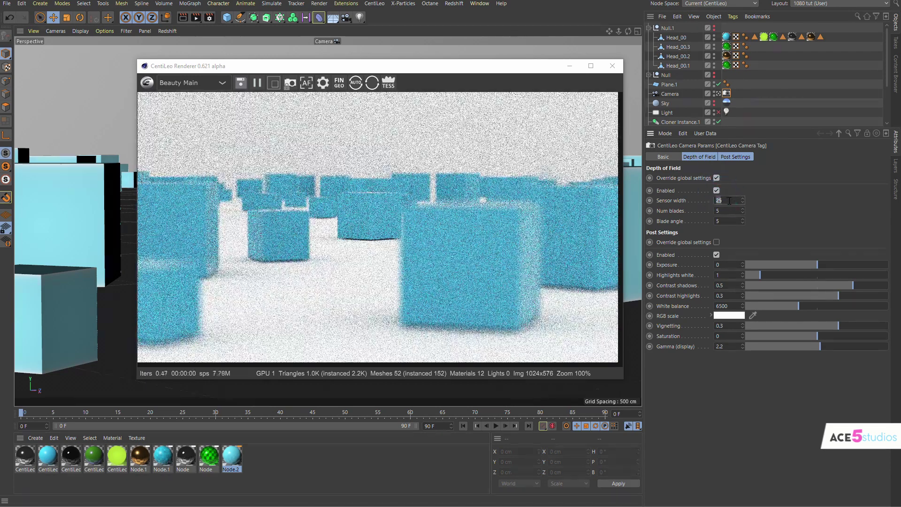
{"action": "key", "text": "Return"}
{"action": "left_click", "coordinate": [730, 201]}
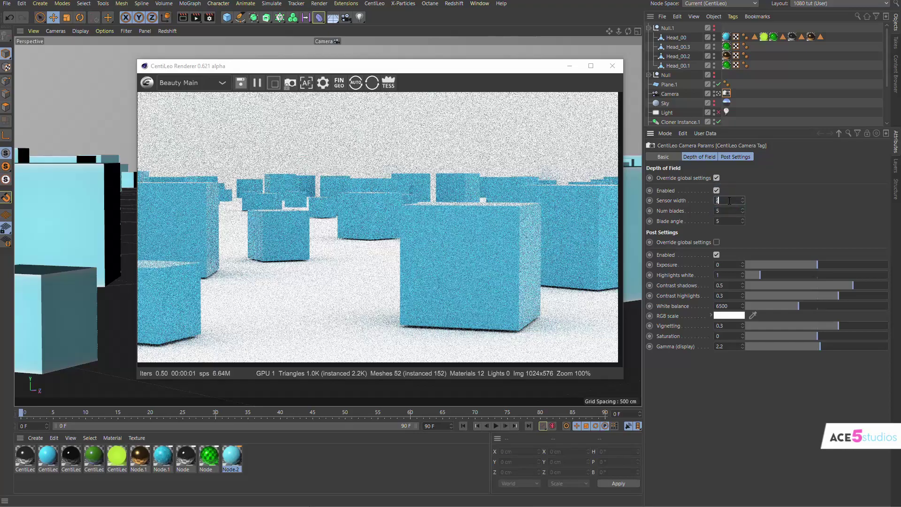
{"action": "type", "text": "5000"}
{"action": "key", "text": "Return"}
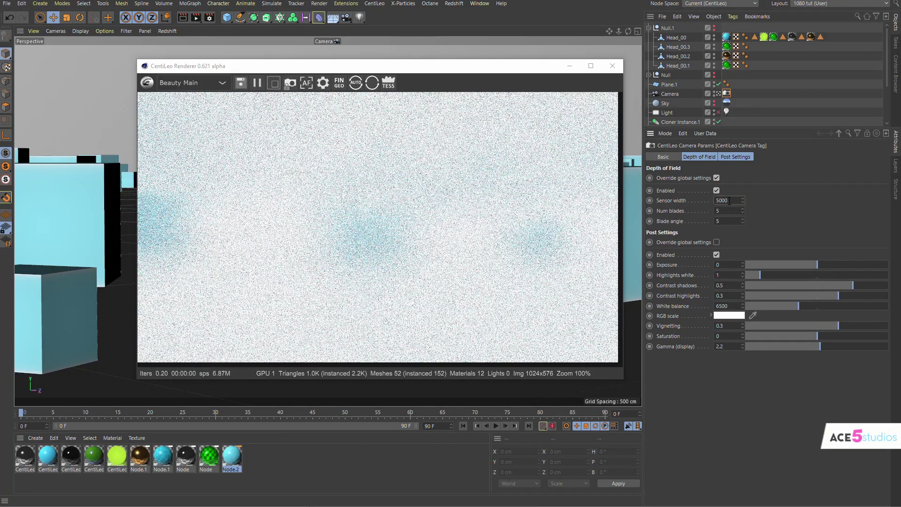
{"action": "type", "text": "500"}
{"action": "key", "text": "Return"}
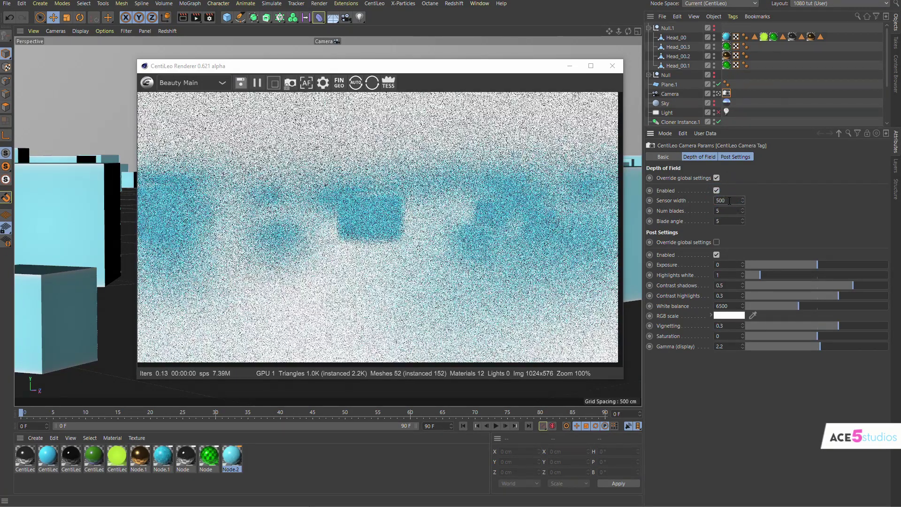
{"action": "type", "text": "0"}
{"action": "key", "text": "Return"}
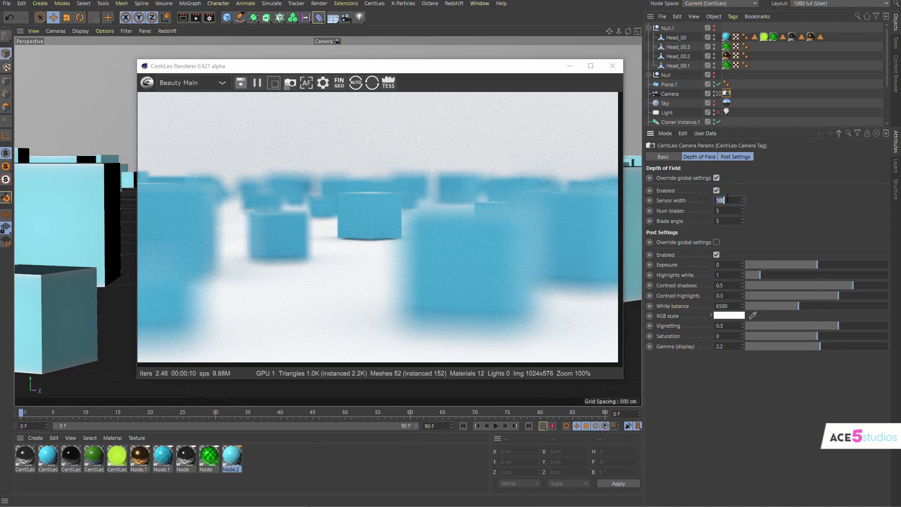
- Set the camera tag's depth-of-field sensor width to 15
{"action": "type", "text": "5"}
{"action": "key", "text": "Return"}
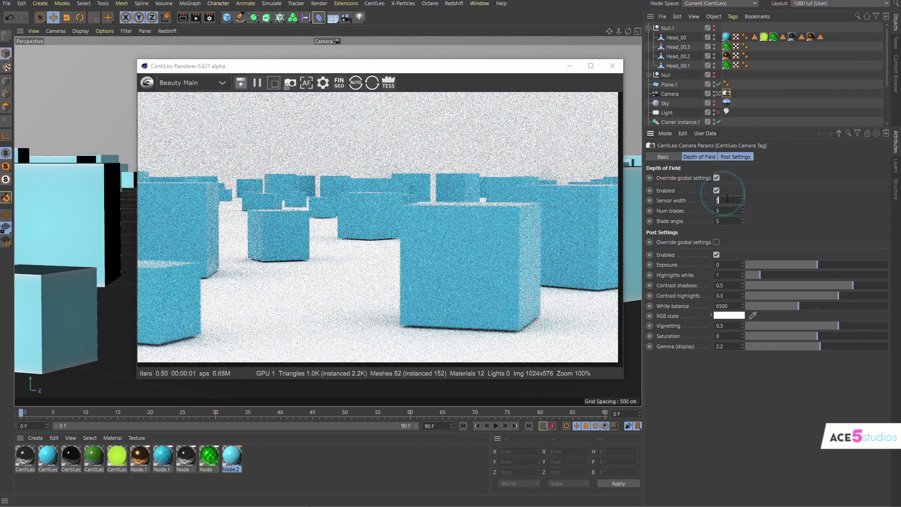
{"action": "type", "text": "15"}
{"action": "key", "text": "Return"}
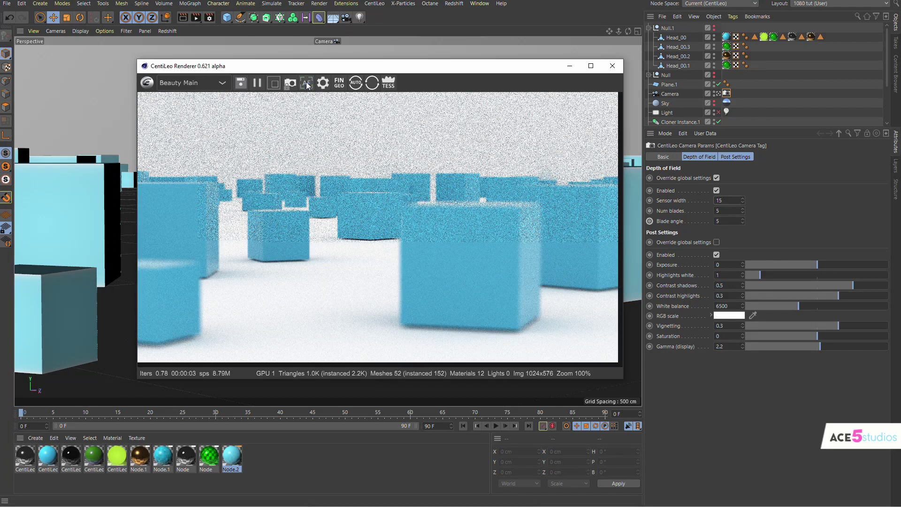
- Autofocus the preview on the large front cube and then on the distant cubes, and pause the rendering
{"action": "left_click", "coordinate": [491, 221]}
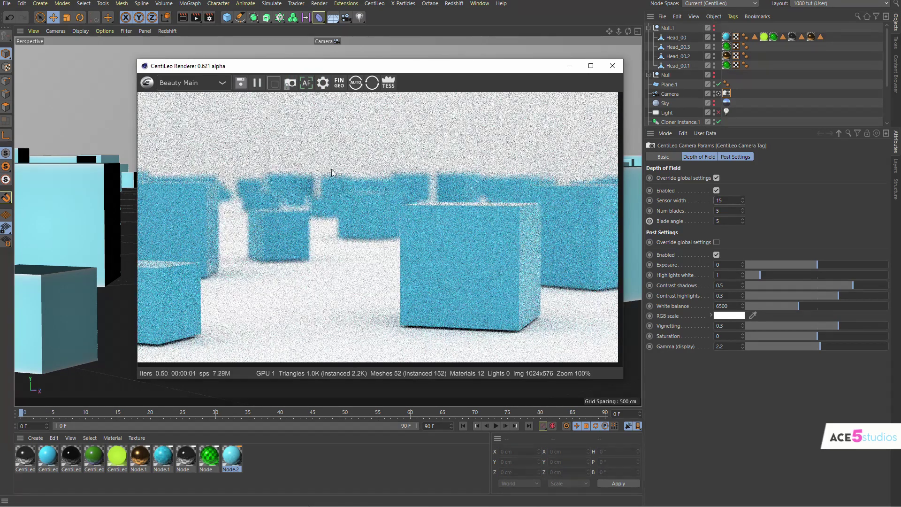
{"action": "left_click", "coordinate": [305, 186]}
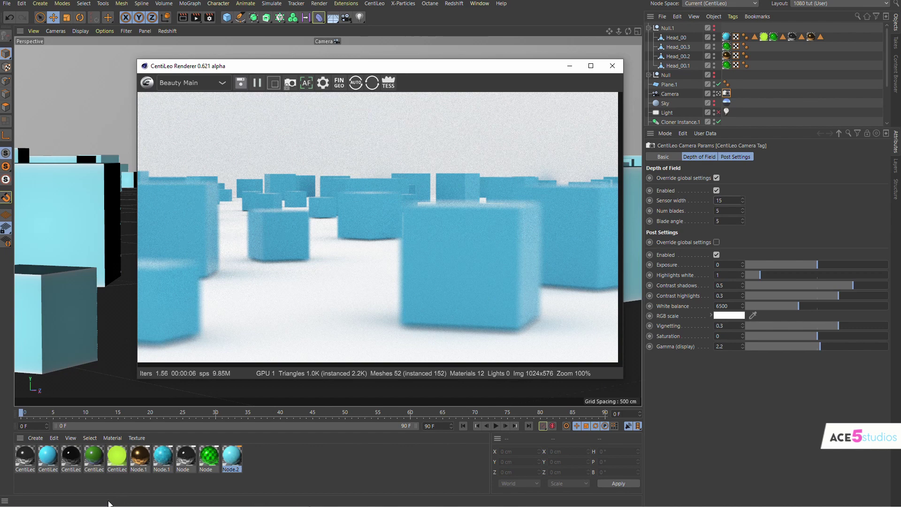
{"action": "left_click", "coordinate": [257, 83]}
- Create a new CentiLeo Material
{"action": "left_click", "coordinate": [35, 438]}
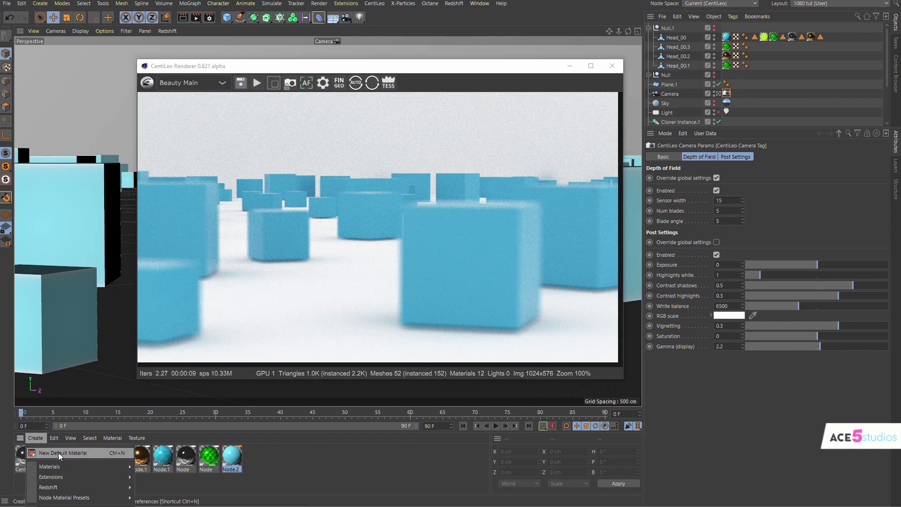
{"action": "mouse_move", "coordinate": [78, 468]}
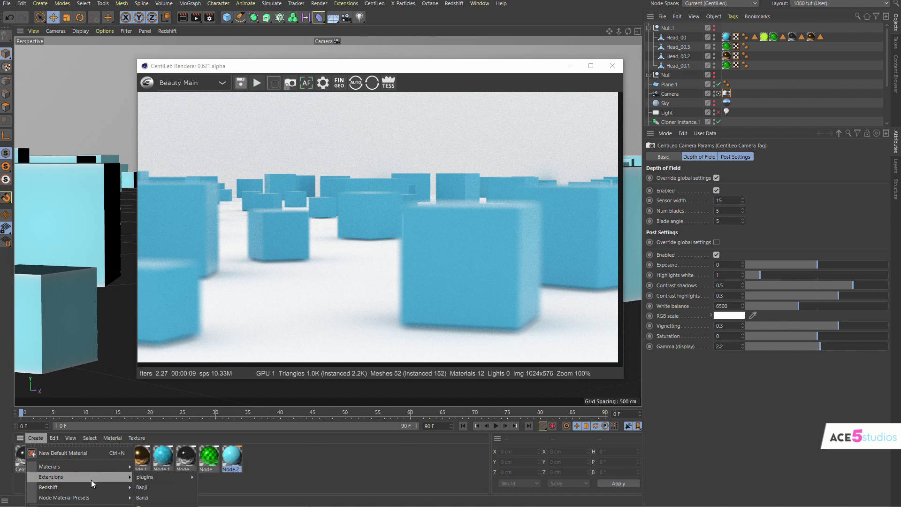
{"action": "mouse_move", "coordinate": [174, 477]}
{"action": "mouse_move", "coordinate": [230, 489]}
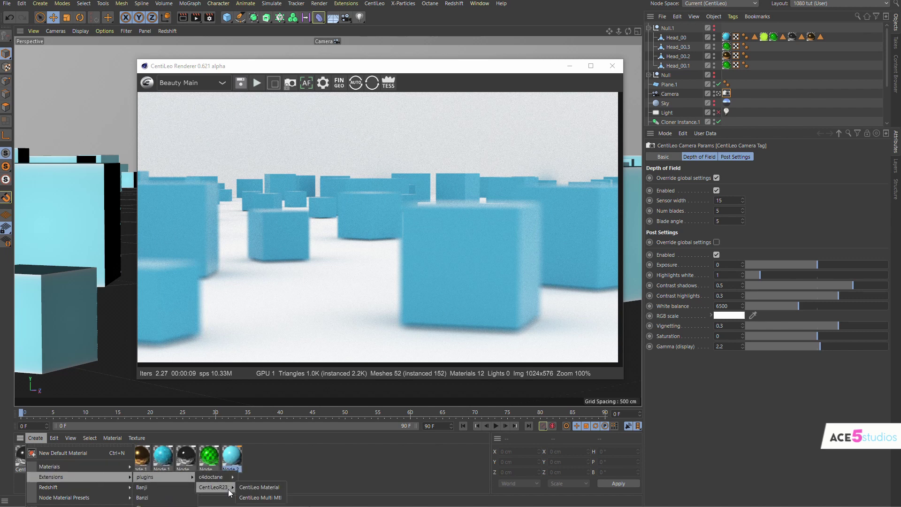
{"action": "left_click", "coordinate": [259, 488]}
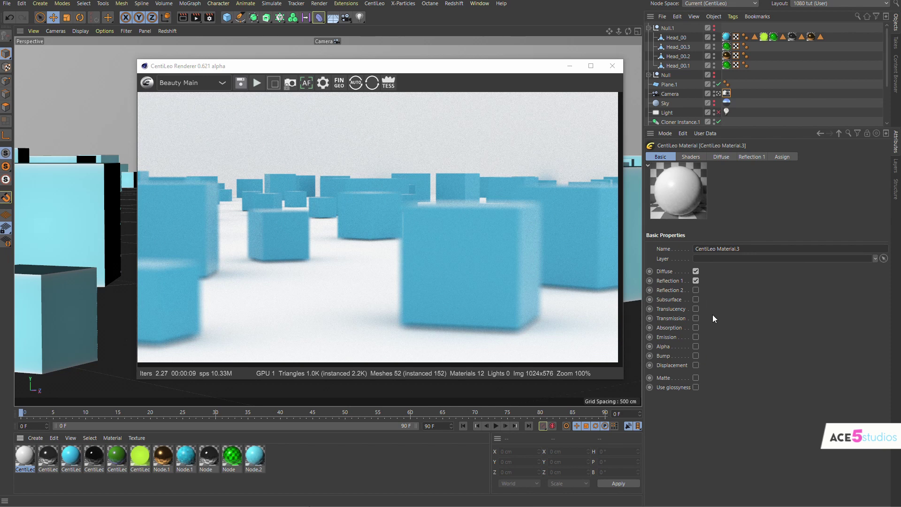
- Replace the material on the Cube inside the Cloner with the new white CentiLeo material
{"action": "scroll", "coordinate": [708, 77], "scroll_direction": "down", "scroll_amount": 2}
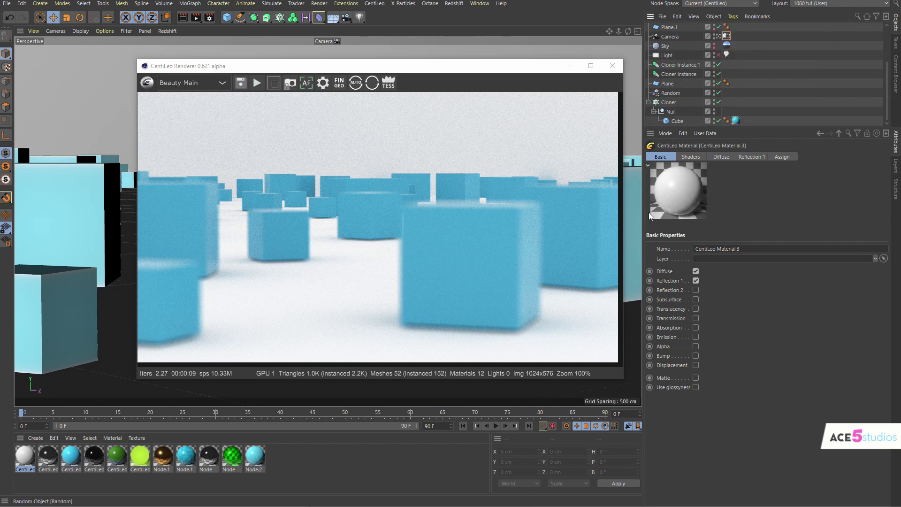
{"action": "left_click_drag", "start_coordinate": [20, 459], "coordinate": [790, 89]}
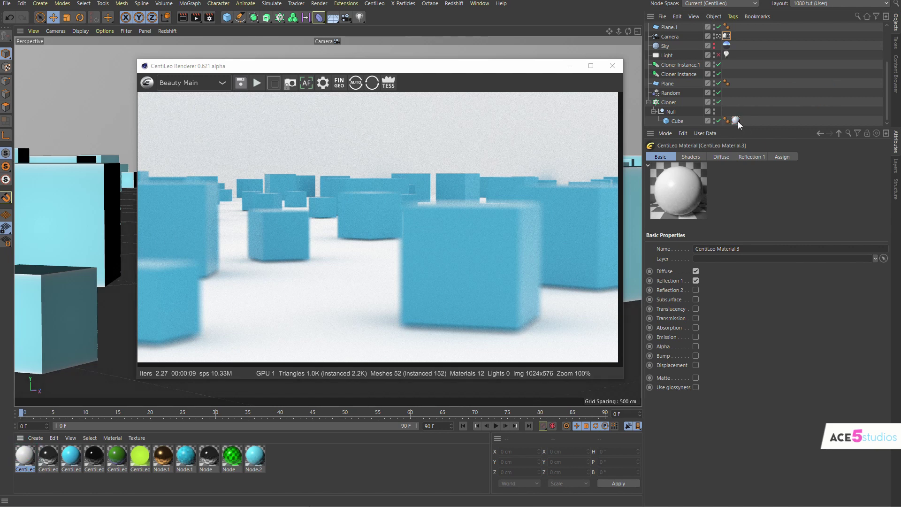
{"action": "left_click_drag", "start_coordinate": [738, 123], "coordinate": [737, 122]}
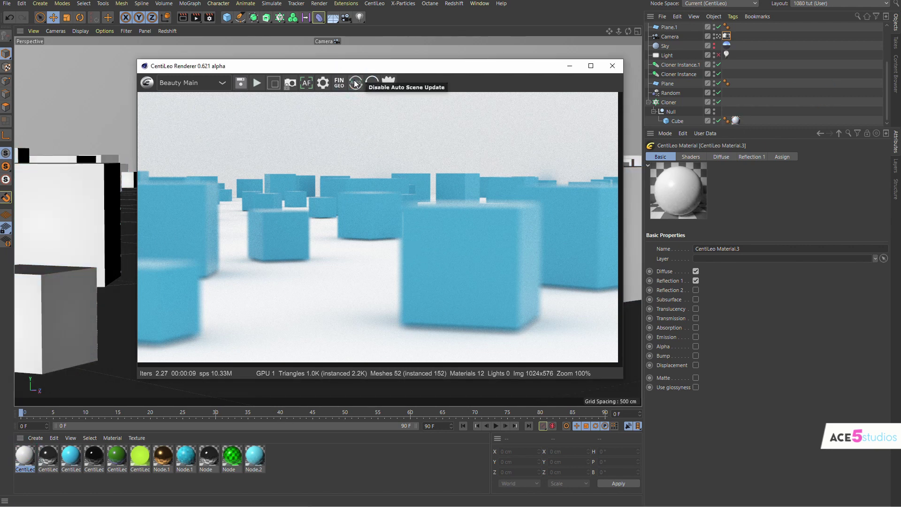
- Resume the preview rendering and set the cube material's diffuse colour to green with hue 124° and saturation 55%
{"action": "double_click", "coordinate": [738, 120]}
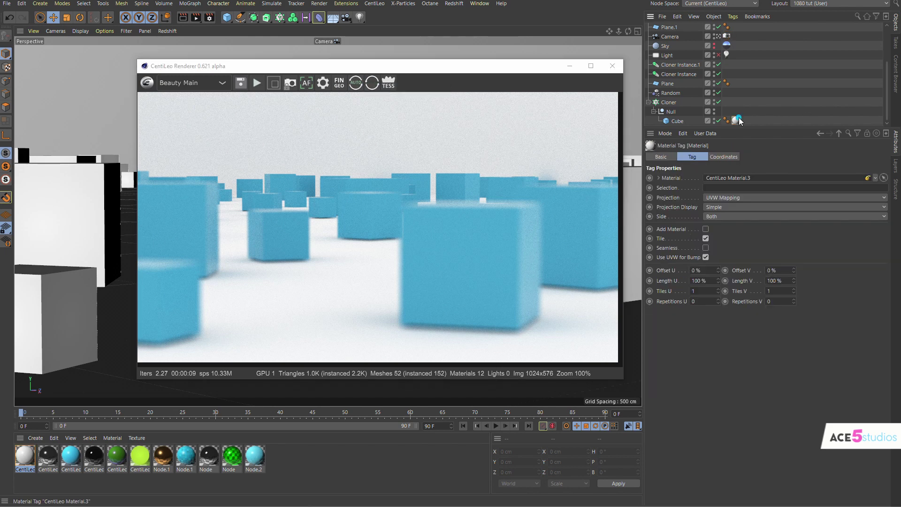
{"action": "left_click", "coordinate": [727, 158]}
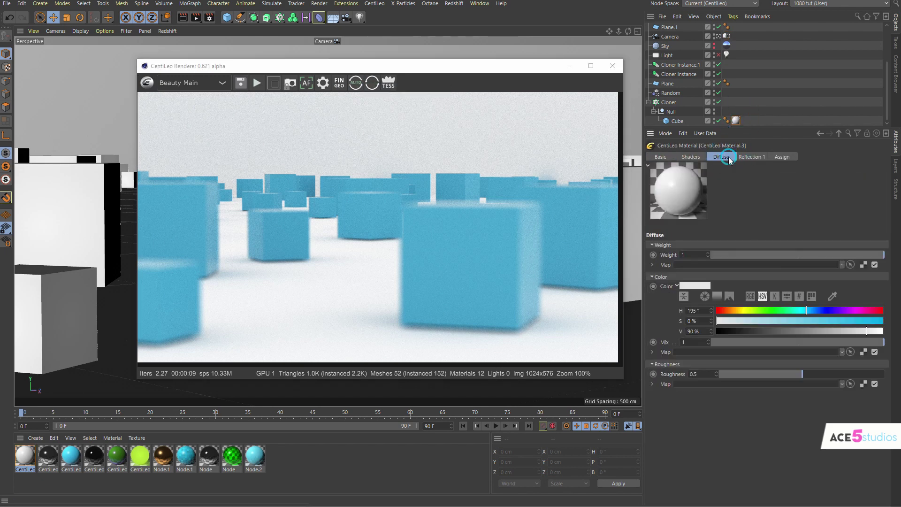
{"action": "left_click", "coordinate": [778, 321]}
{"action": "left_click_drag", "start_coordinate": [763, 325], "coordinate": [674, 322]}
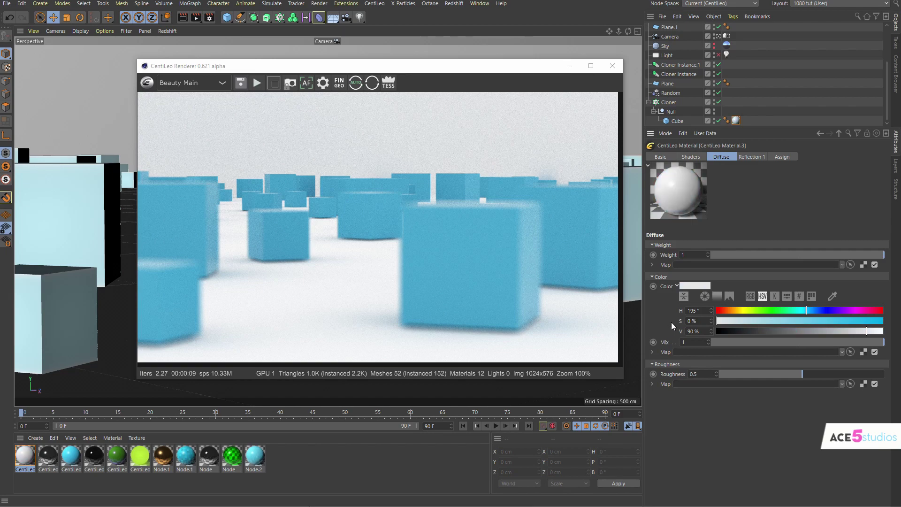
{"action": "left_click", "coordinate": [258, 82]}
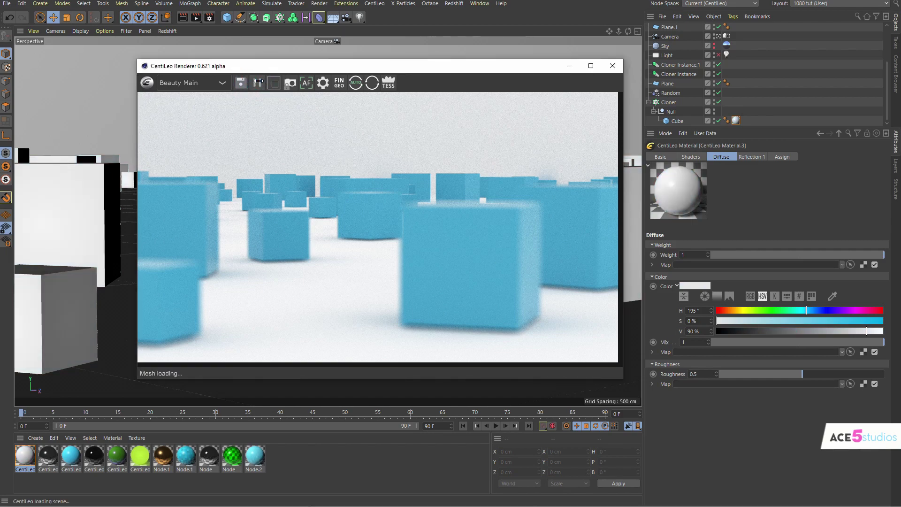
{"action": "mouse_move", "coordinate": [813, 314]}
{"action": "left_mouse_down"}
{"action": "mouse_move", "coordinate": [775, 310]}
{"action": "mouse_move", "coordinate": [807, 320]}
{"action": "left_mouse_up"}
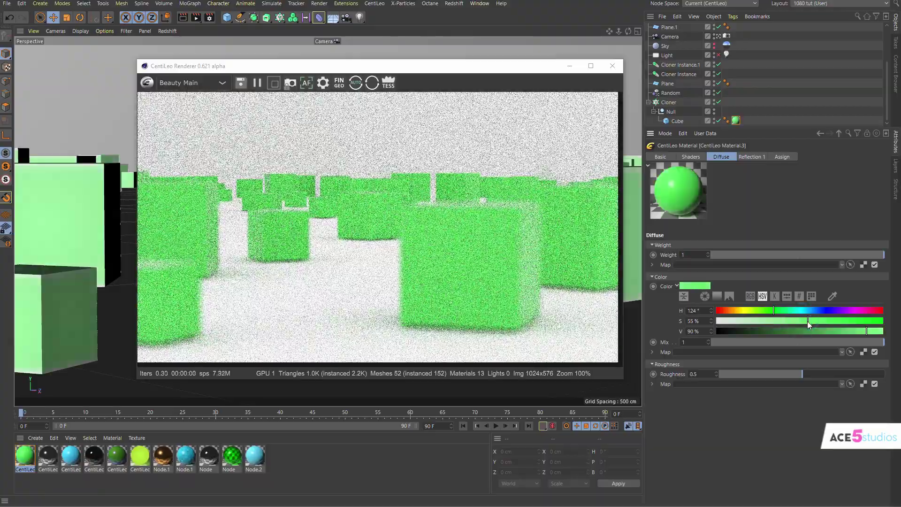
- Make the Sky object visible in the render
{"action": "left_click_drag", "start_coordinate": [77, 208], "coordinate": [47, 216], "text": "alt"}
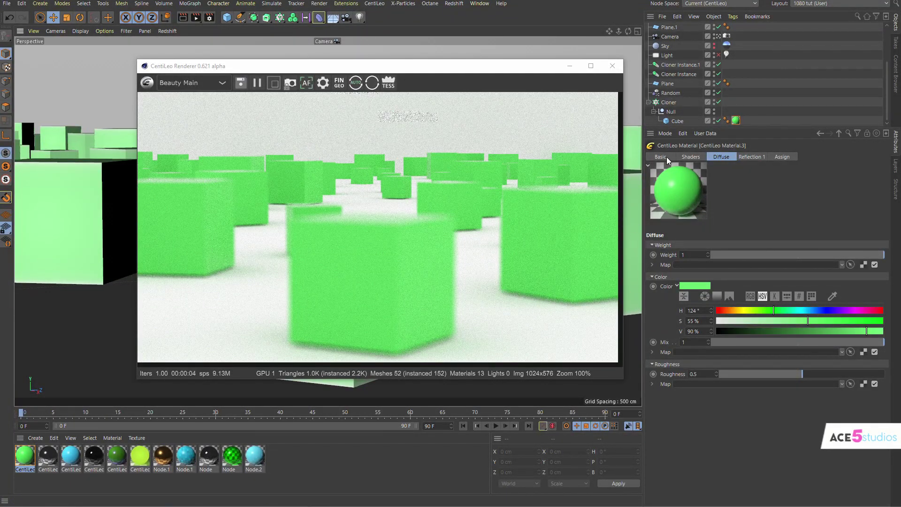
{"action": "left_click", "coordinate": [715, 46]}
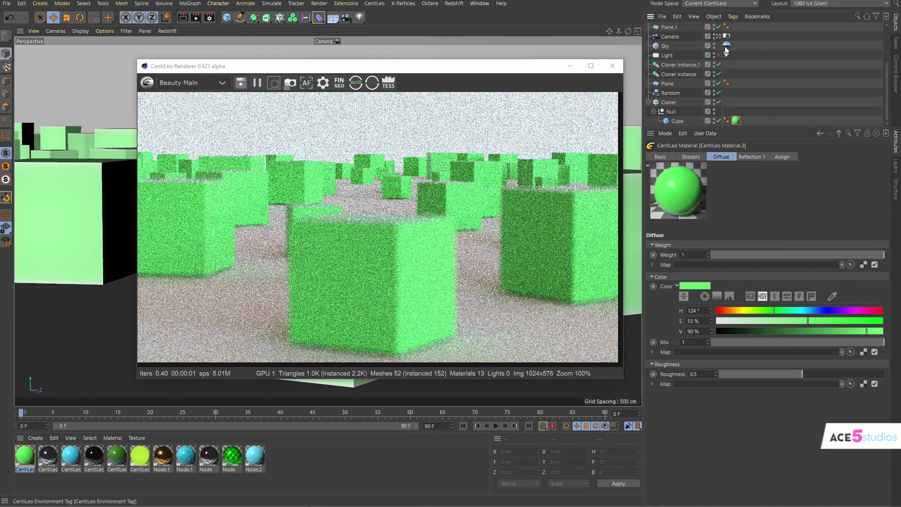
- Try an overall multiplier of 1 in the sky's CentiLeo environment tag, then set it to 5
{"action": "left_click", "coordinate": [727, 46]}
{"action": "double_click", "coordinate": [713, 187]}
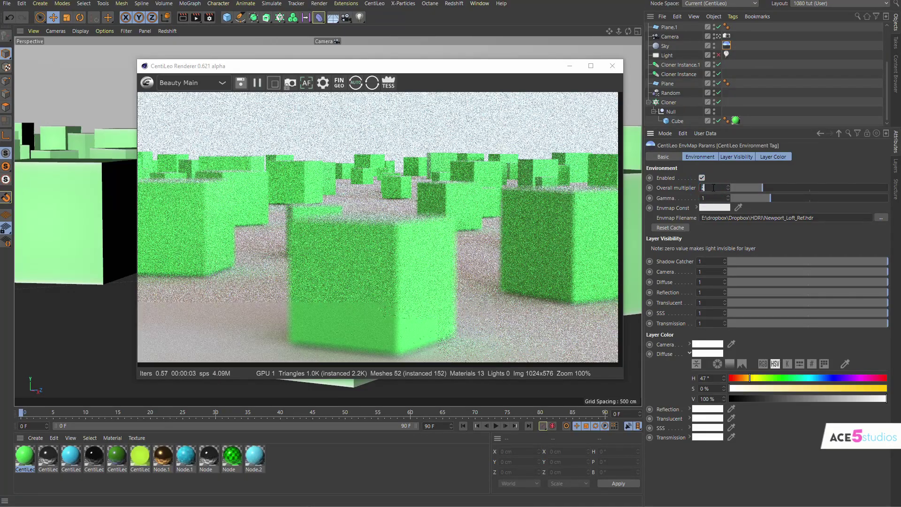
{"action": "type", "text": "1"}
{"action": "key", "text": "Return"}
{"action": "double_click", "coordinate": [713, 187]}
{"action": "type", "text": "5"}
{"action": "key", "text": "Return"}
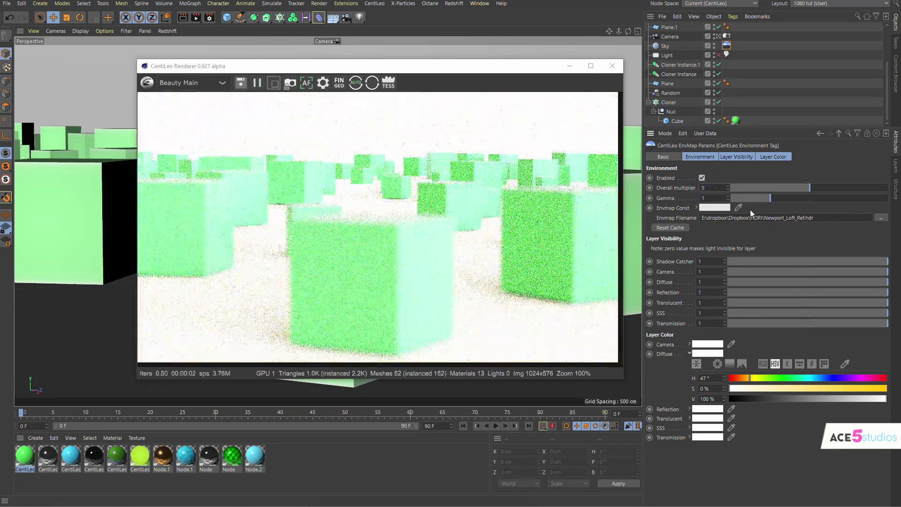
- Set the overall multiplier in the sky's CentiLeo environment tag to 2
{"action": "double_click", "coordinate": [708, 187]}
{"action": "type", "text": "2"}
{"action": "key", "text": "Return"}
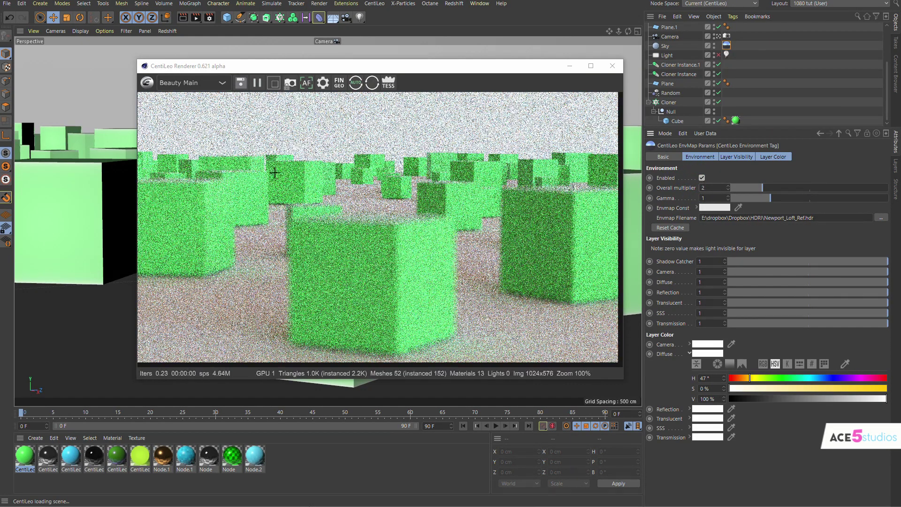
{"action": "right_click_drag", "start_coordinate": [120, 210], "coordinate": [87, 219], "text": "alt"}
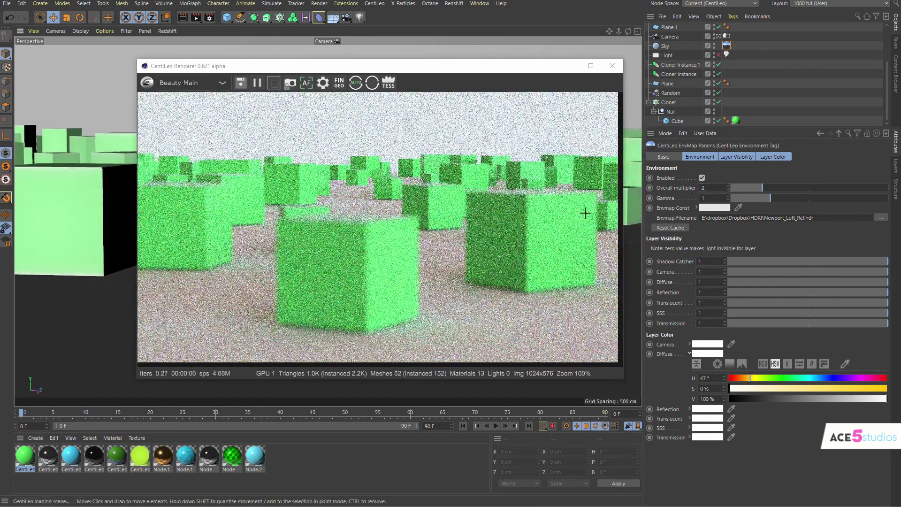
- Hide the Sky object from the scene and enable the Light object as the light source
{"action": "left_click", "coordinate": [714, 45], "text": "alt"}
{"action": "left_click", "coordinate": [714, 45], "text": "alt"}
{"action": "left_click", "coordinate": [718, 55]}
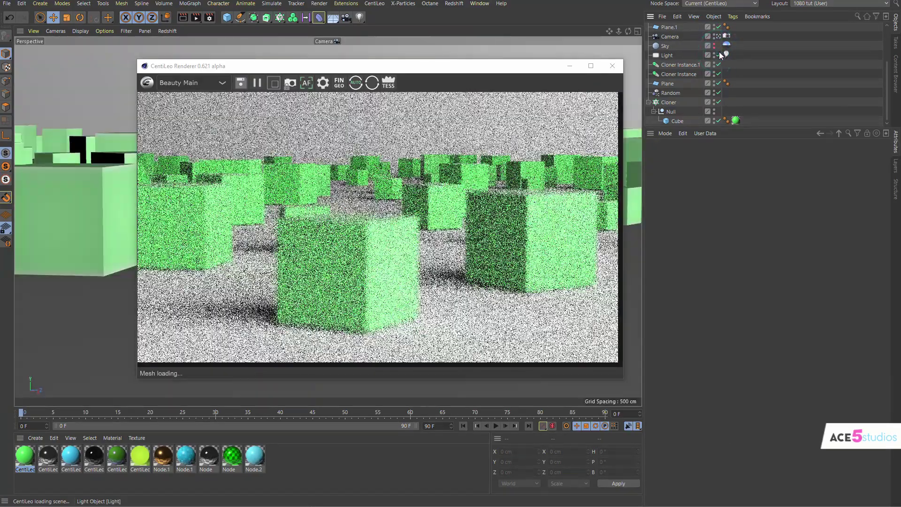
- Move the Light in the Top view to about X -631 cm, Z -4891 cm and rotate its heading to about -34°
{"action": "left_click", "coordinate": [728, 55]}
{"action": "left_click_drag", "start_coordinate": [488, 71], "coordinate": [202, 75]}
{"action": "middle_click", "coordinate": [500, 136]}
{"action": "left_click", "coordinate": [668, 56]}
{"action": "key", "text": "e"}
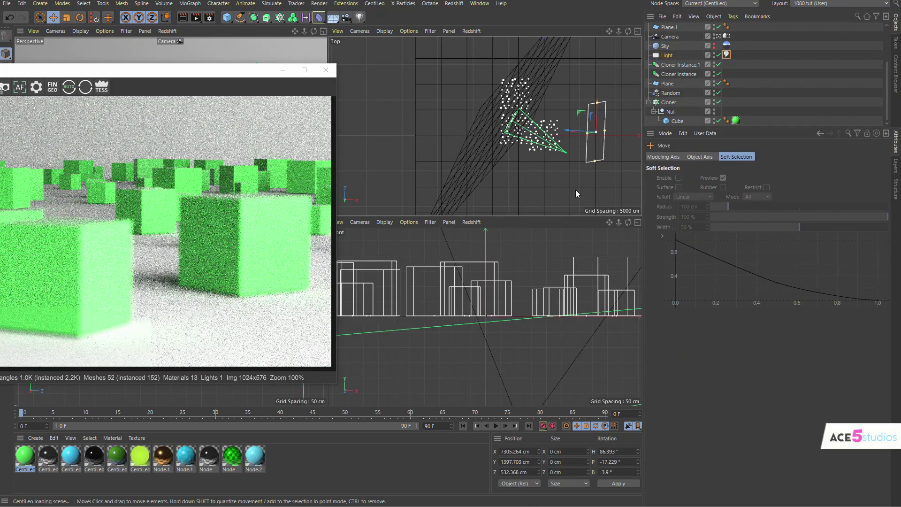
{"action": "left_click_drag", "start_coordinate": [576, 190], "coordinate": [575, 94]}
{"action": "left_click_drag", "start_coordinate": [238, 74], "coordinate": [422, 150]}
{"action": "left_click_drag", "start_coordinate": [593, 94], "coordinate": [540, 197]}
{"action": "key", "text": "r"}
{"action": "left_click_drag", "start_coordinate": [535, 76], "coordinate": [626, 196]}
{"action": "key", "text": "e"}
{"action": "left_click_drag", "start_coordinate": [591, 170], "coordinate": [611, 131]}
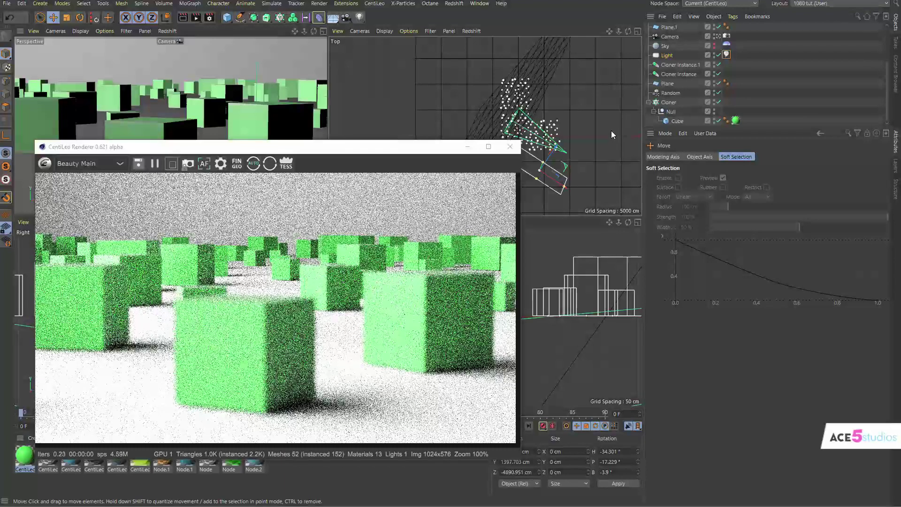
{"action": "left_click_drag", "start_coordinate": [438, 150], "coordinate": [524, 85]}
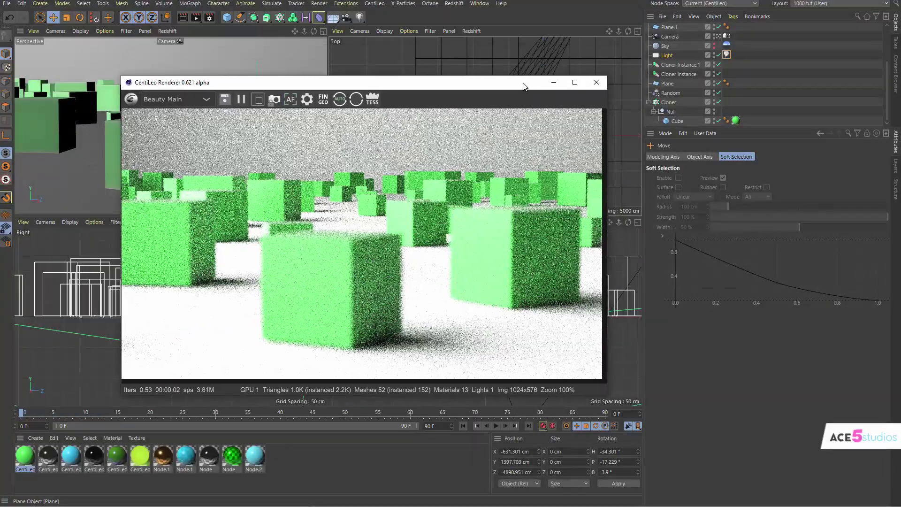
{"action": "key", "text": "r"}
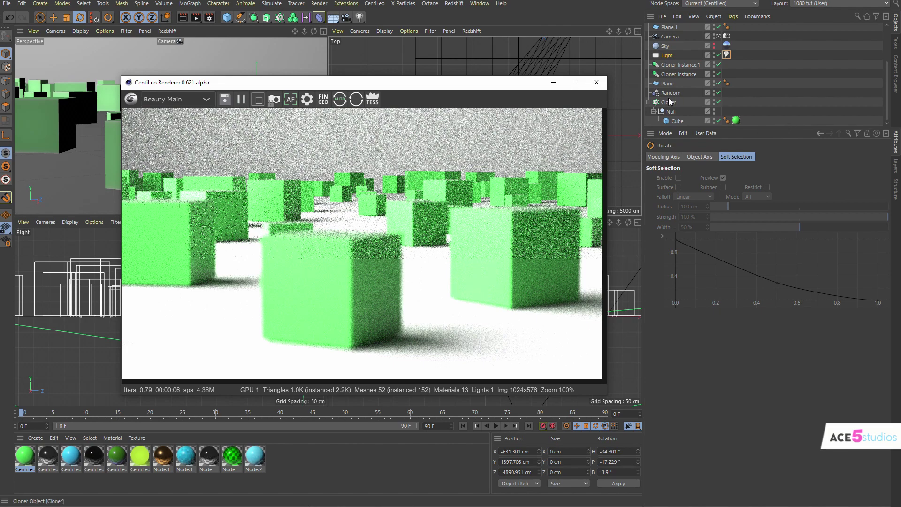
- Create a new CentiLeo node material and select it
{"action": "left_click", "coordinate": [374, 3]}
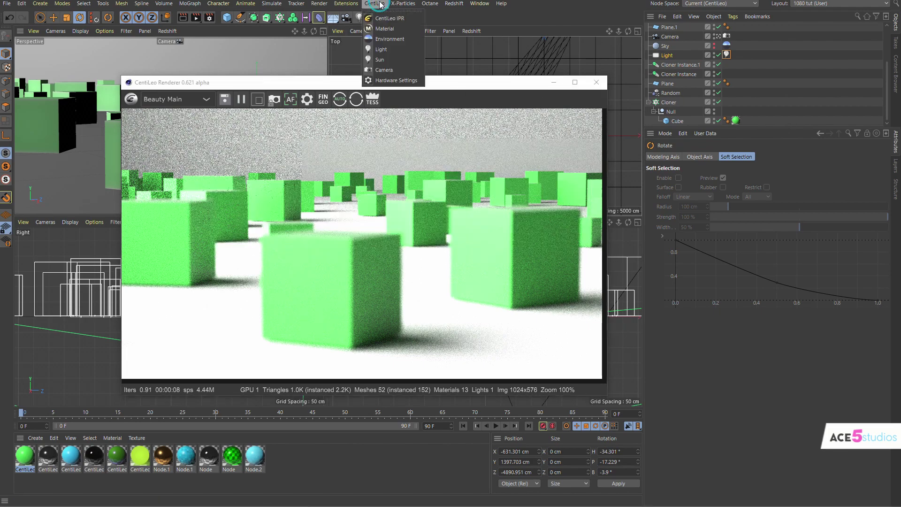
{"action": "left_click", "coordinate": [392, 28]}
{"action": "left_click", "coordinate": [25, 458]}
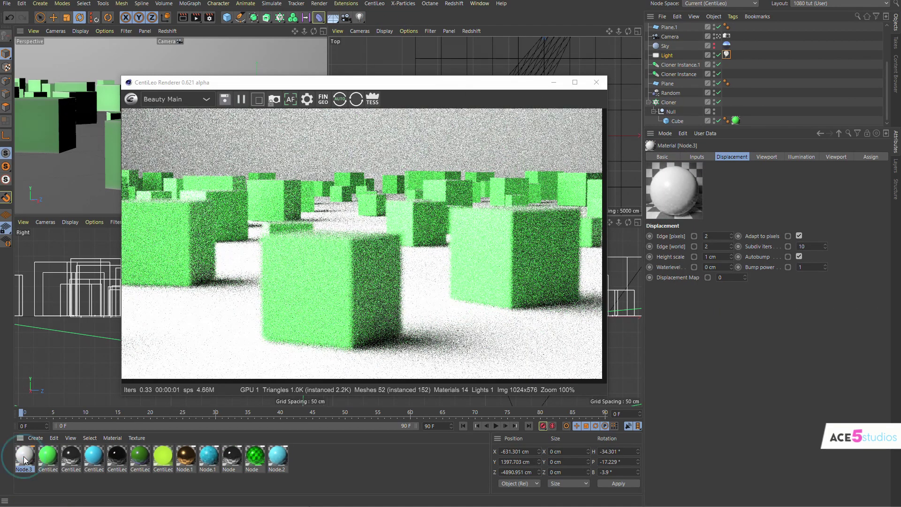
- Examine the new node material's Material and Output nodes in the Node Editor, and close the editor
{"action": "left_click", "coordinate": [663, 157]}
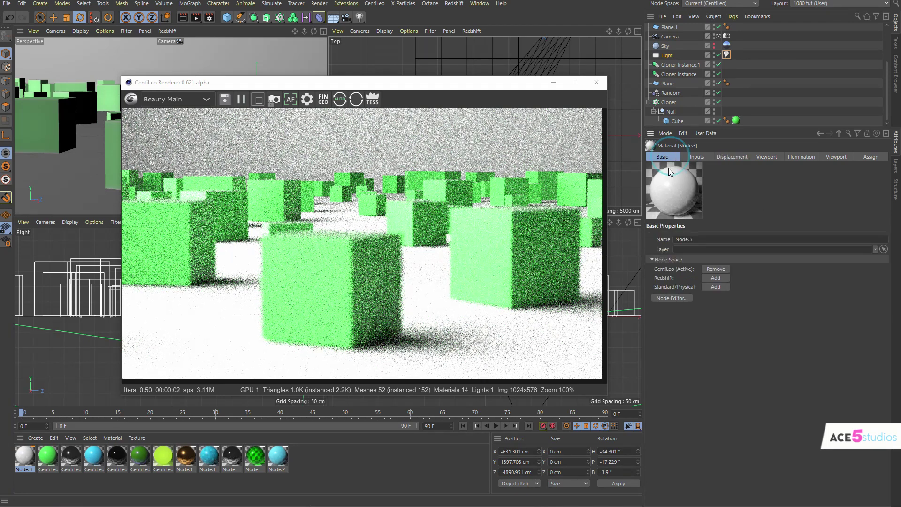
{"action": "left_click", "coordinate": [672, 298]}
{"action": "left_click_drag", "start_coordinate": [430, 97], "coordinate": [430, 0]}
{"action": "middle_click_drag", "start_coordinate": [349, 82], "coordinate": [379, 331]}
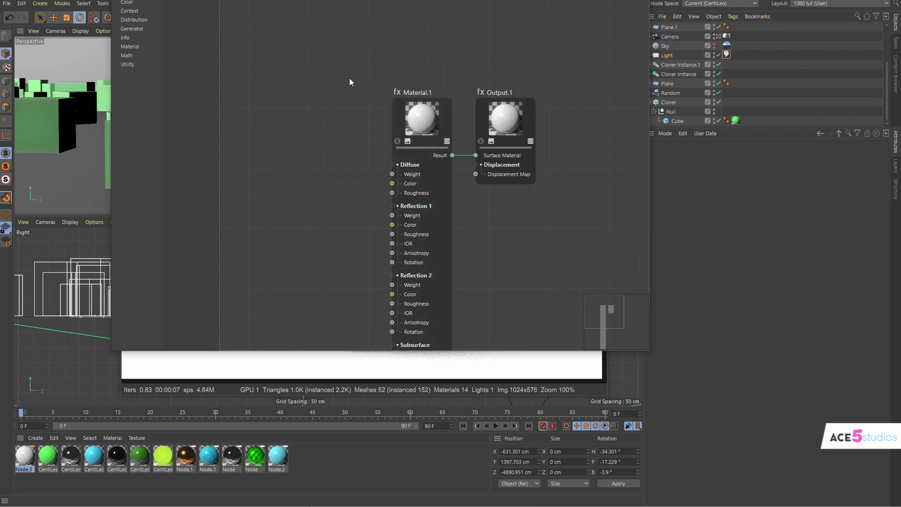
{"action": "left_click_drag", "start_coordinate": [570, 0], "coordinate": [545, 44]}
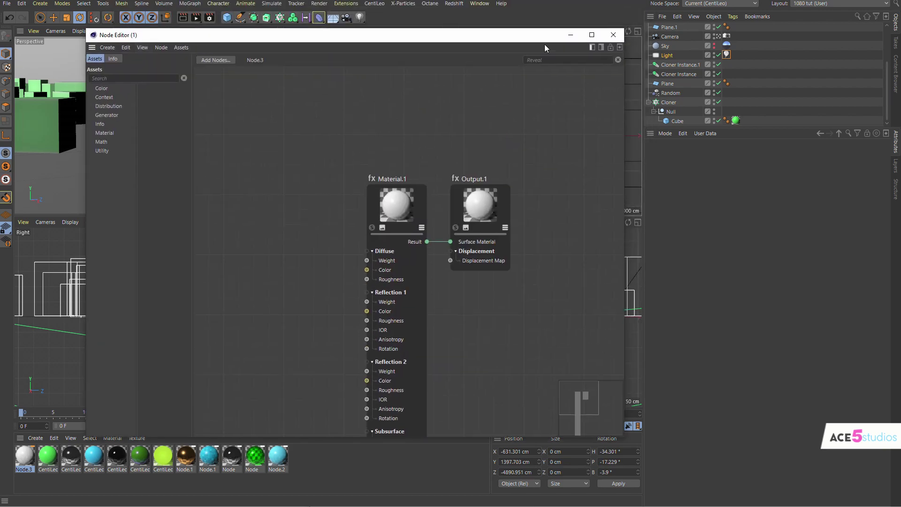
{"action": "left_click", "coordinate": [611, 35]}
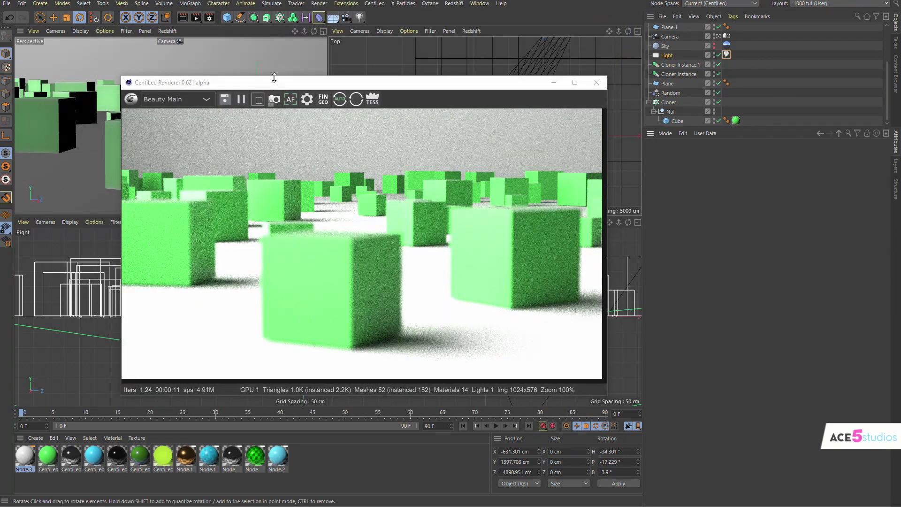
- Switch the lighting from the Light back to the Sky and make the Null object visible in the render
{"action": "left_click", "coordinate": [718, 55]}
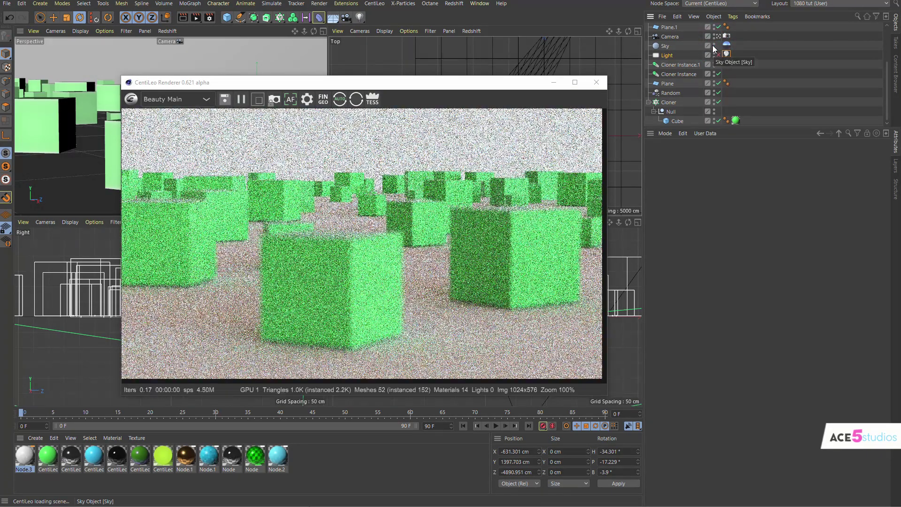
{"action": "scroll", "coordinate": [692, 57], "scroll_direction": "up", "scroll_amount": 3}
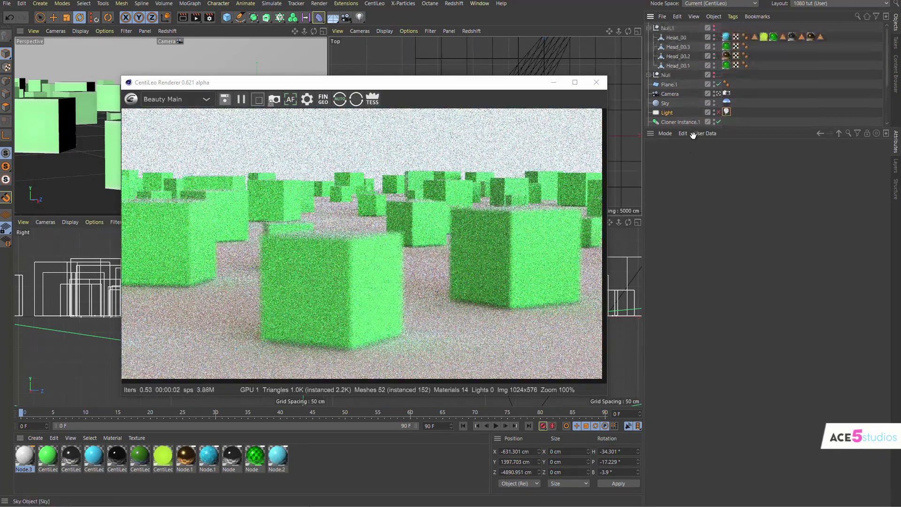
{"action": "left_click", "coordinate": [714, 75]}
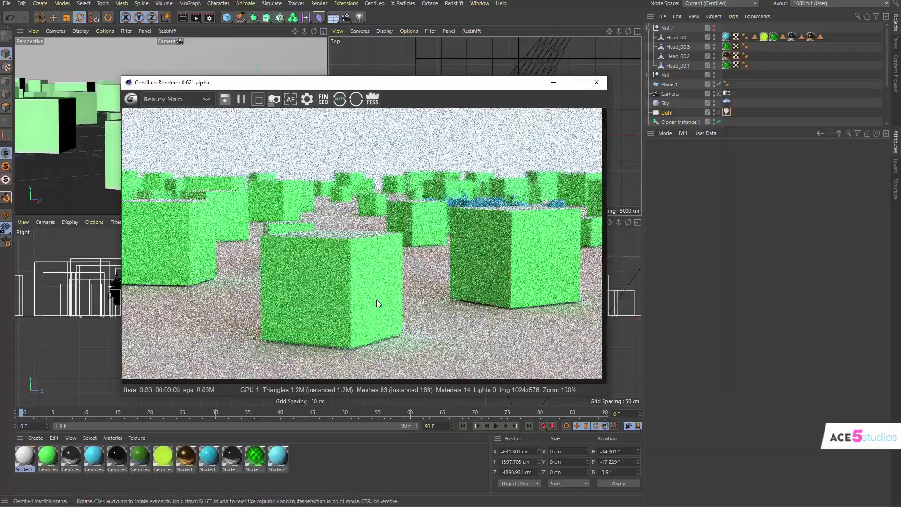
{"action": "left_click_drag", "start_coordinate": [405, 87], "coordinate": [579, 86]}
{"action": "middle_click_drag", "start_coordinate": [257, 93], "coordinate": [218, 114], "text": "alt"}
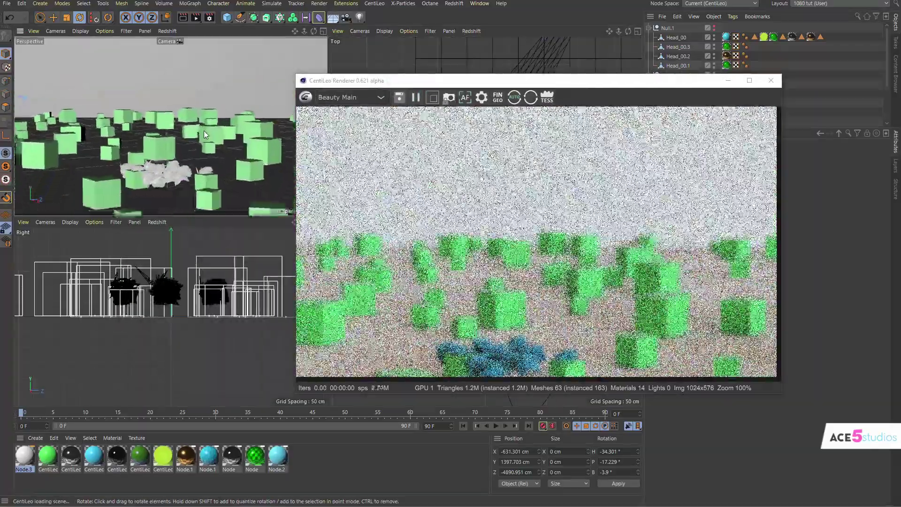
{"action": "left_click_drag", "start_coordinate": [688, 83], "coordinate": [518, 152]}
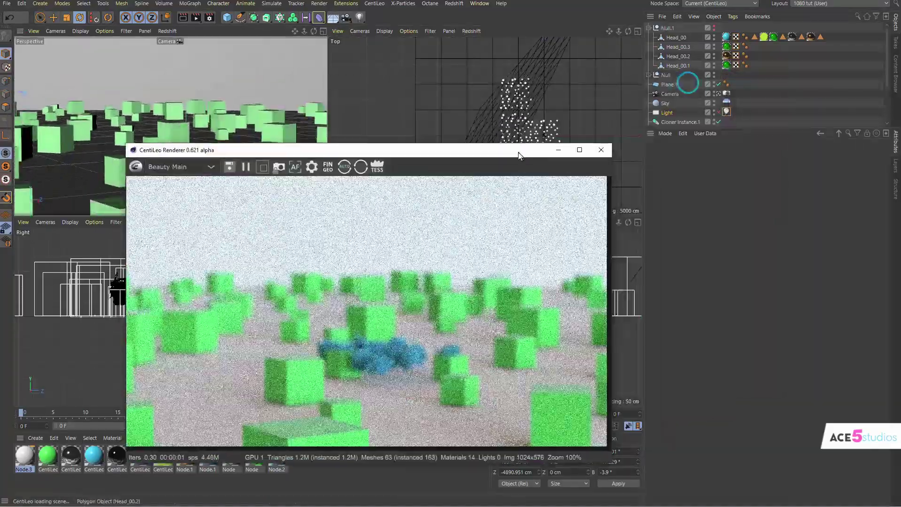
- Hide the Null object and show the head model in Null.1 instead
{"action": "left_click", "coordinate": [713, 75]}
{"action": "left_click", "coordinate": [714, 28]}
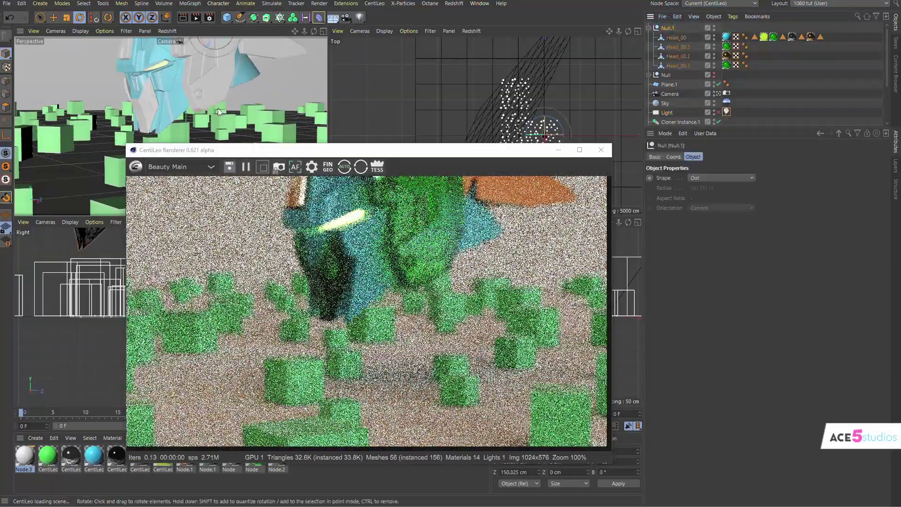
{"action": "middle_click_drag", "start_coordinate": [218, 113], "coordinate": [208, 179], "text": "alt"}
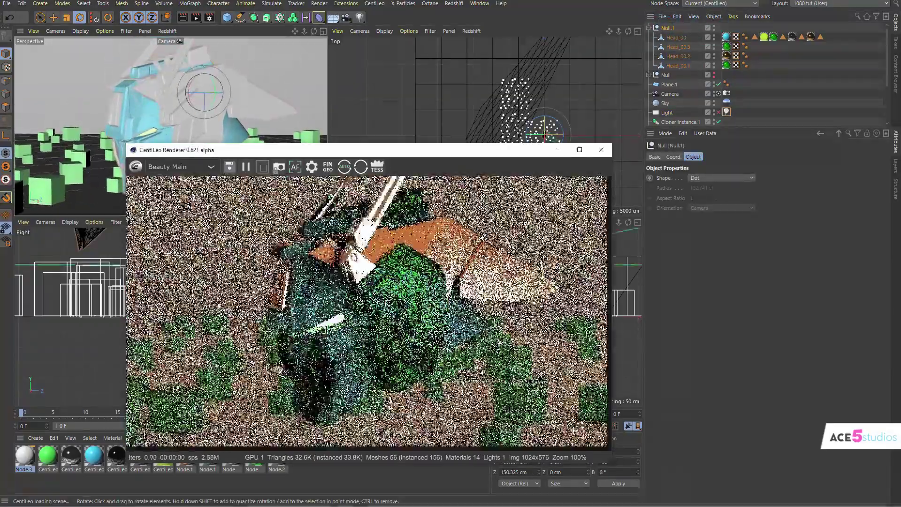
{"action": "left_click_drag", "start_coordinate": [175, 108], "coordinate": [197, 109], "text": "alt"}
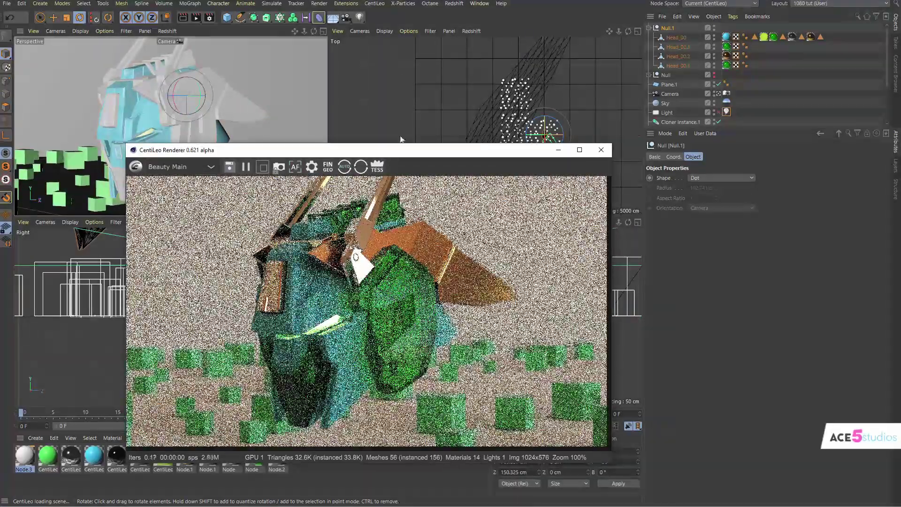
{"action": "left_click_drag", "start_coordinate": [401, 150], "coordinate": [476, 55]}
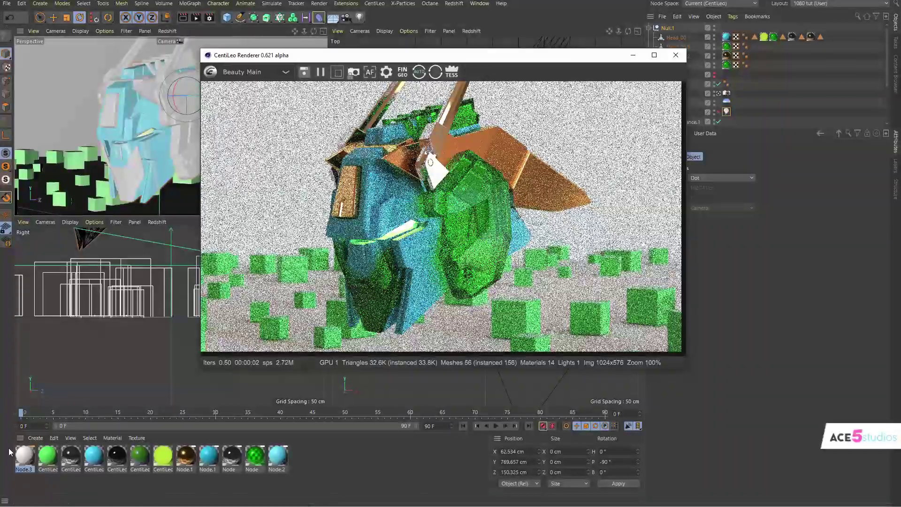
- Replace the blue material on Head_00 with the green CentiLeo Material.3
{"action": "left_click", "coordinate": [41, 460]}
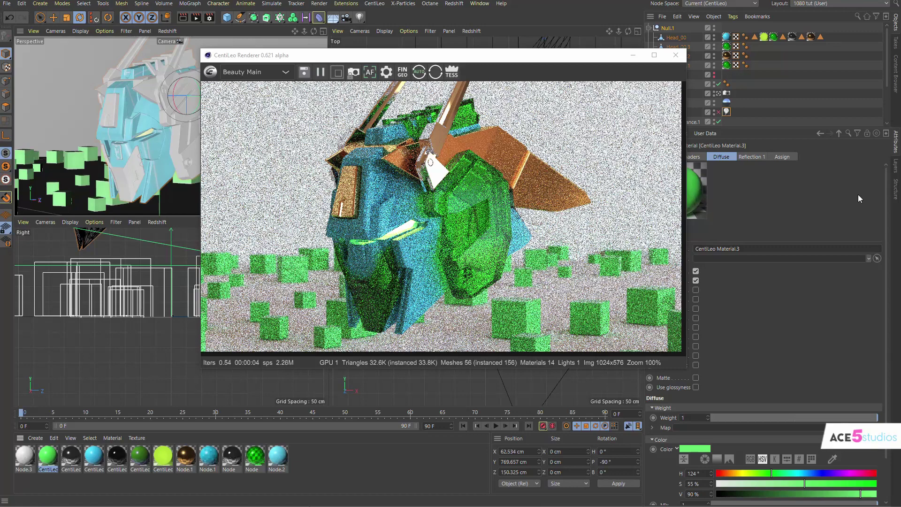
{"action": "left_click_drag", "start_coordinate": [582, 61], "coordinate": [543, 98]}
{"action": "left_click_drag", "start_coordinate": [48, 456], "coordinate": [728, 40]}
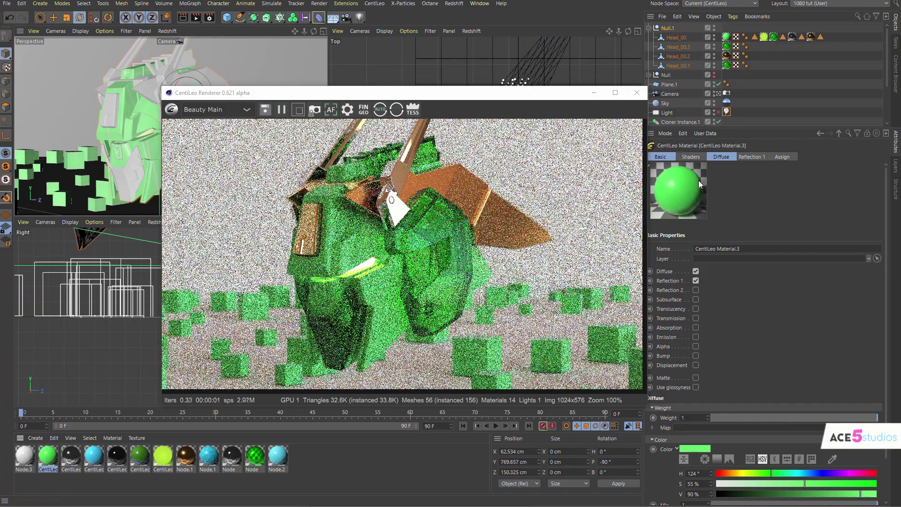
- Darken the diffuse colour of CentiLeo Material.3 to black and set its Reflection 1 roughness to 0.01
{"action": "left_click", "coordinate": [715, 157]}
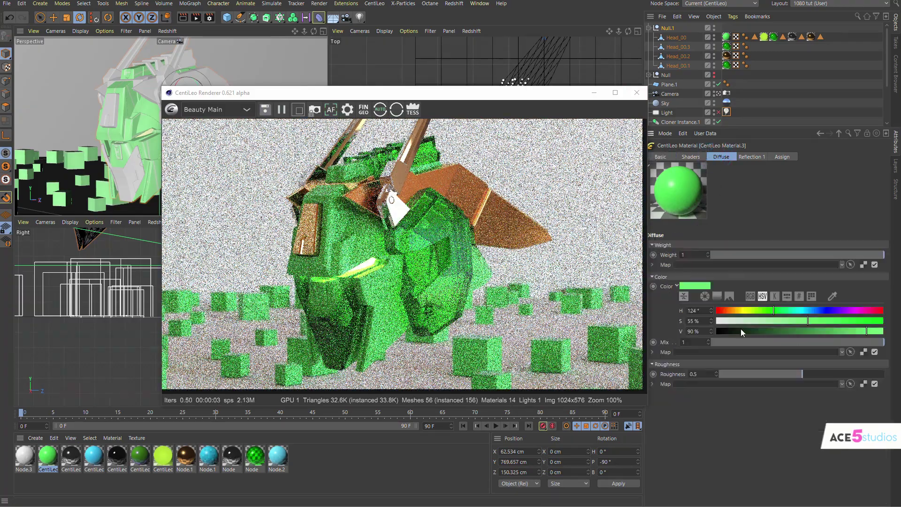
{"action": "left_click_drag", "start_coordinate": [740, 332], "coordinate": [676, 329]}
{"action": "left_click", "coordinate": [753, 156]}
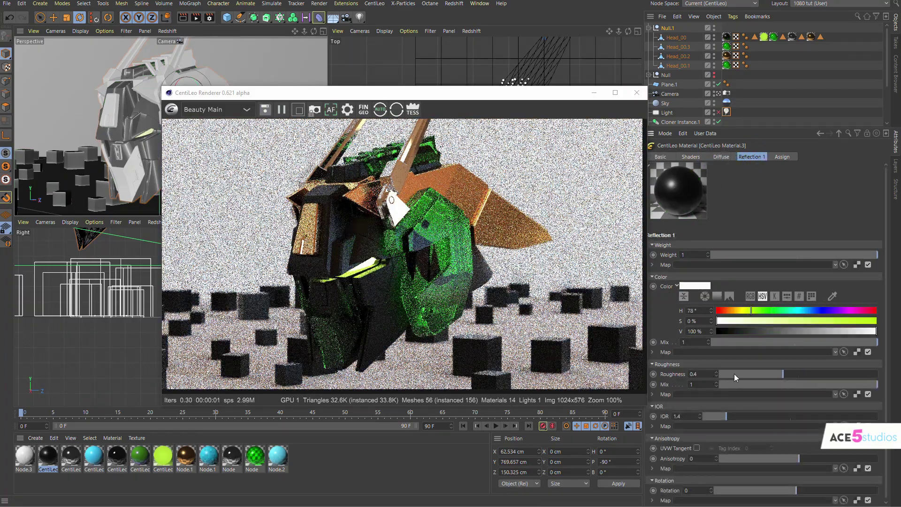
{"action": "left_click_drag", "start_coordinate": [734, 373], "coordinate": [721, 374]}
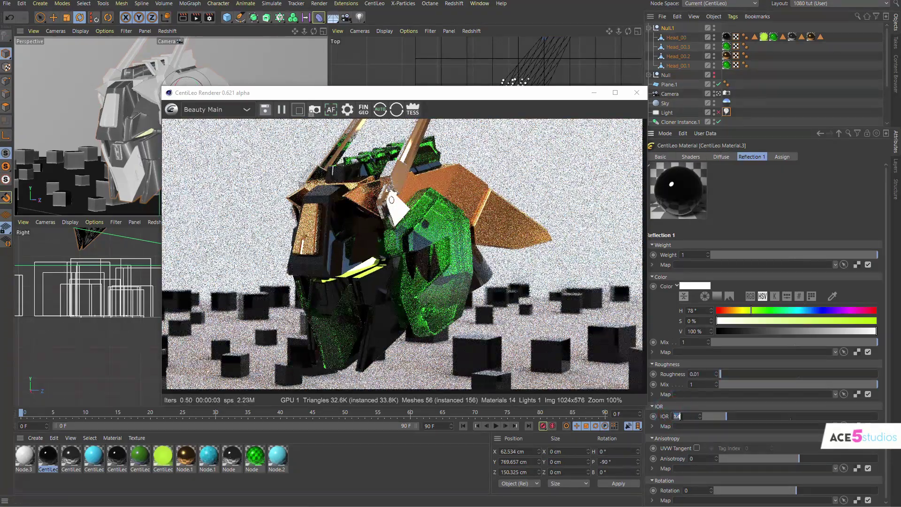
- Set the Reflection 1 IOR of CentiLeo Material.3 to 20
{"action": "left_click", "coordinate": [682, 416]}
{"action": "type", "text": "20"}
{"action": "key", "text": "Return"}
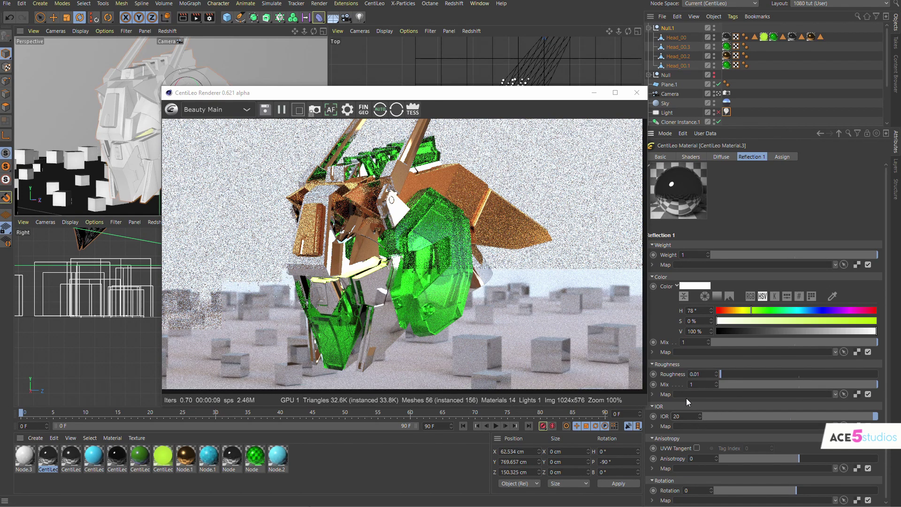
- Try the Translucency and Alpha channels on CentiLeo Material.3, turning each one off again
{"action": "left_click", "coordinate": [667, 156]}
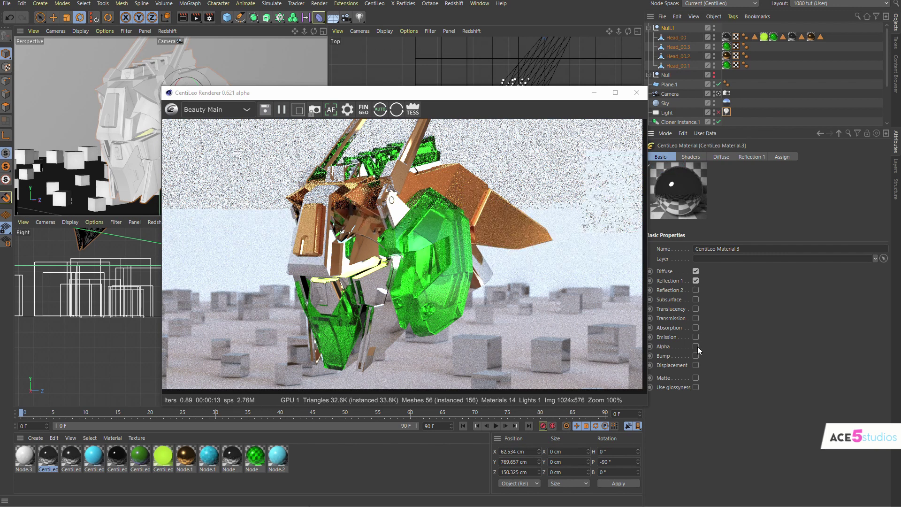
{"action": "left_click", "coordinate": [696, 309]}
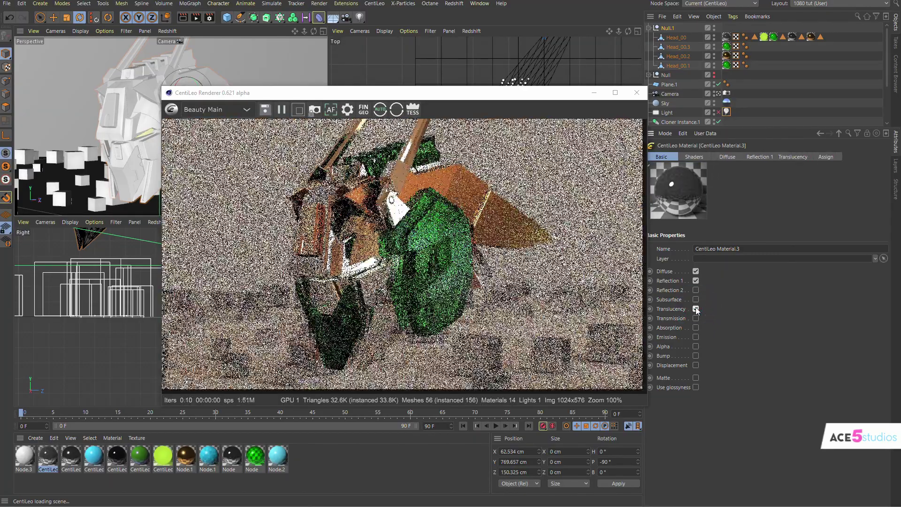
{"action": "left_click", "coordinate": [695, 308]}
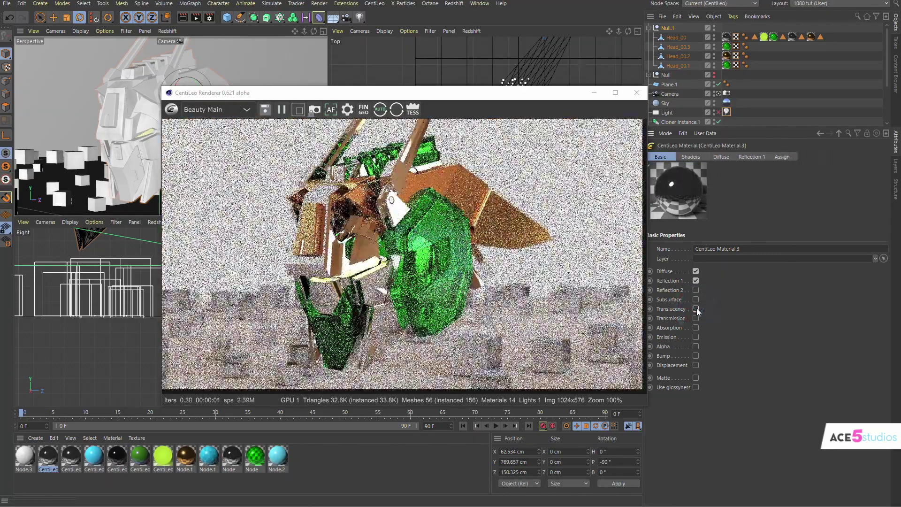
{"action": "left_click", "coordinate": [696, 345]}
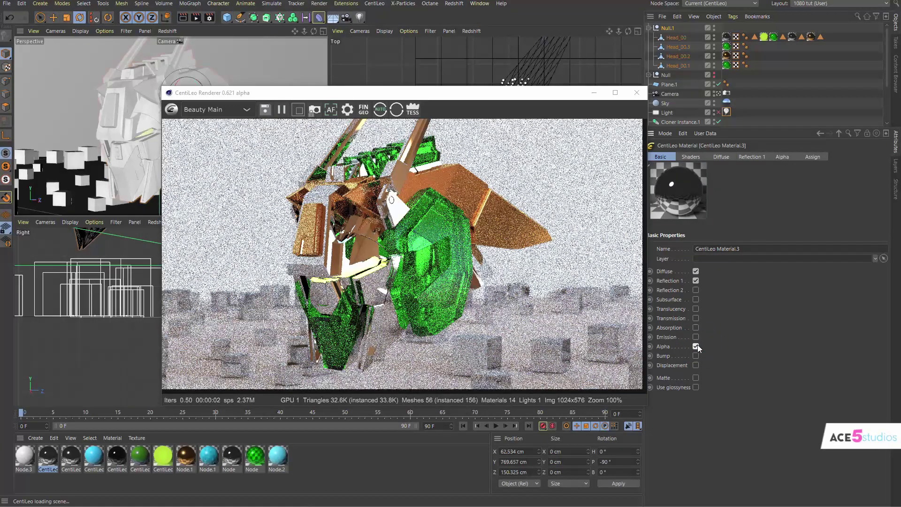
{"action": "left_click", "coordinate": [789, 160]}
{"action": "left_click", "coordinate": [669, 156]}
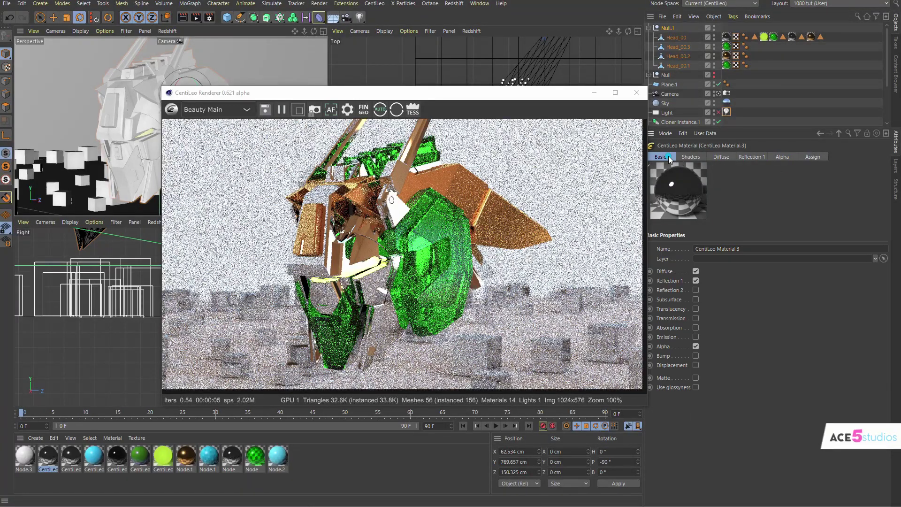
{"action": "left_click", "coordinate": [695, 347]}
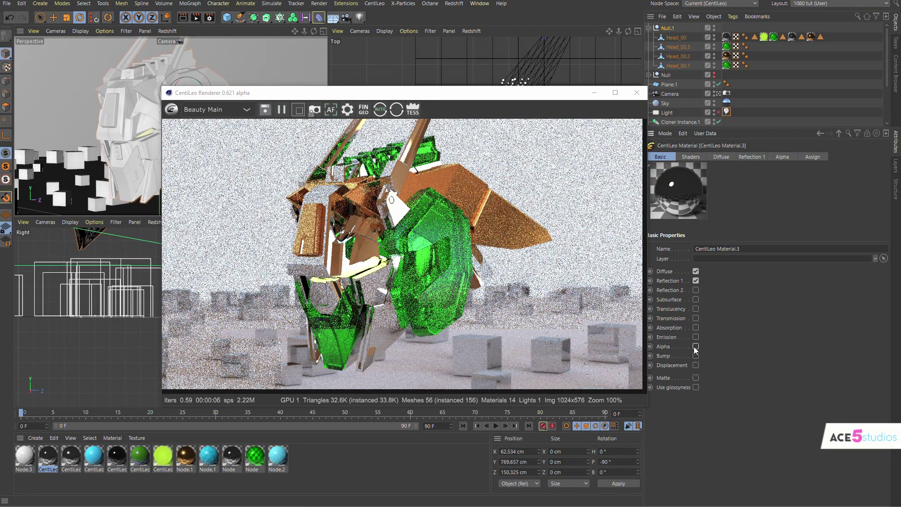
- Review the Inputs, Displacement and Basic settings of the green checkered Node material on Head_00 and open its node graph
{"action": "left_click", "coordinate": [773, 37]}
{"action": "left_click", "coordinate": [708, 156]}
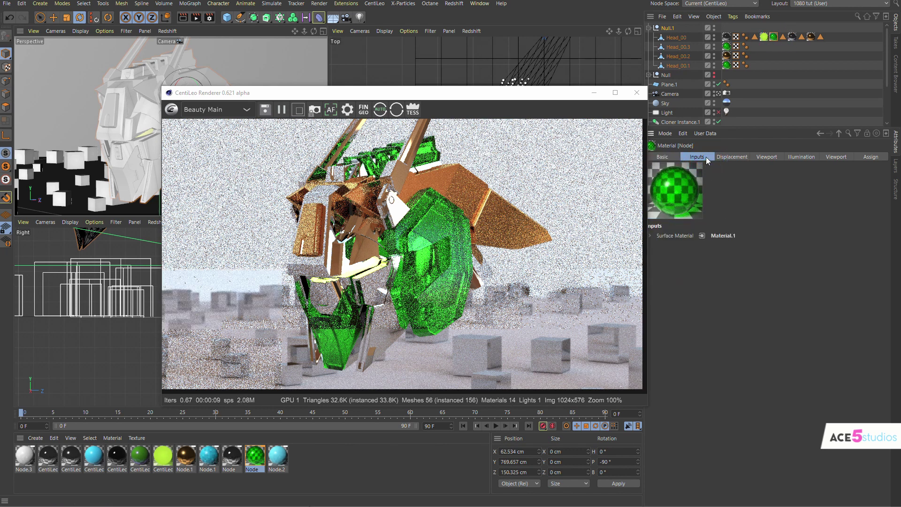
{"action": "left_click", "coordinate": [728, 156]}
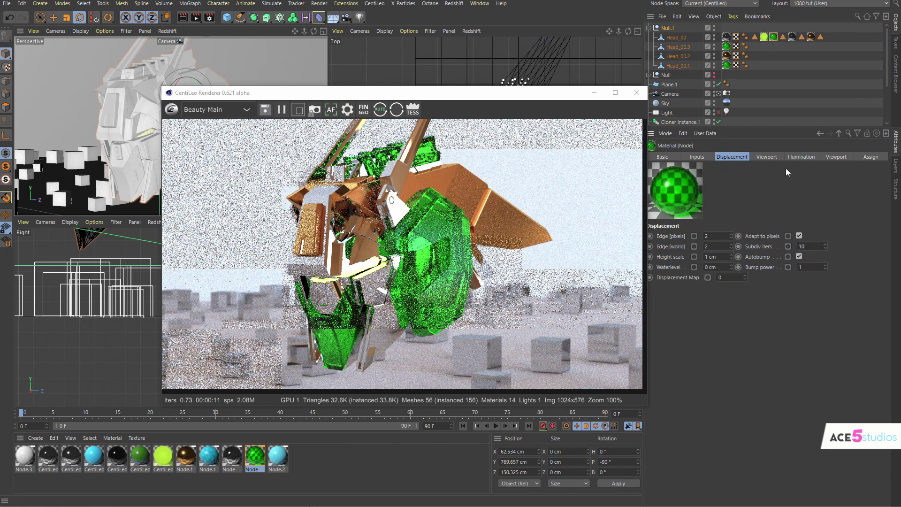
{"action": "left_click", "coordinate": [676, 158]}
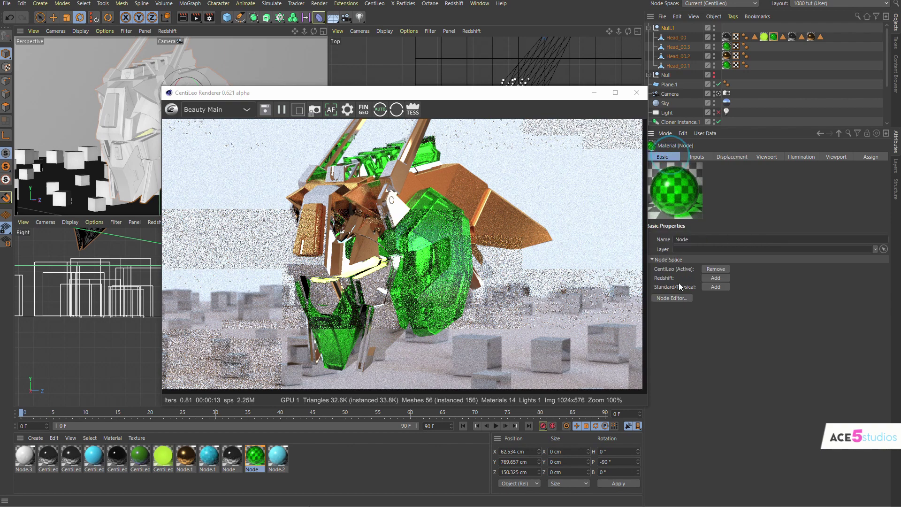
{"action": "left_click", "coordinate": [672, 298]}
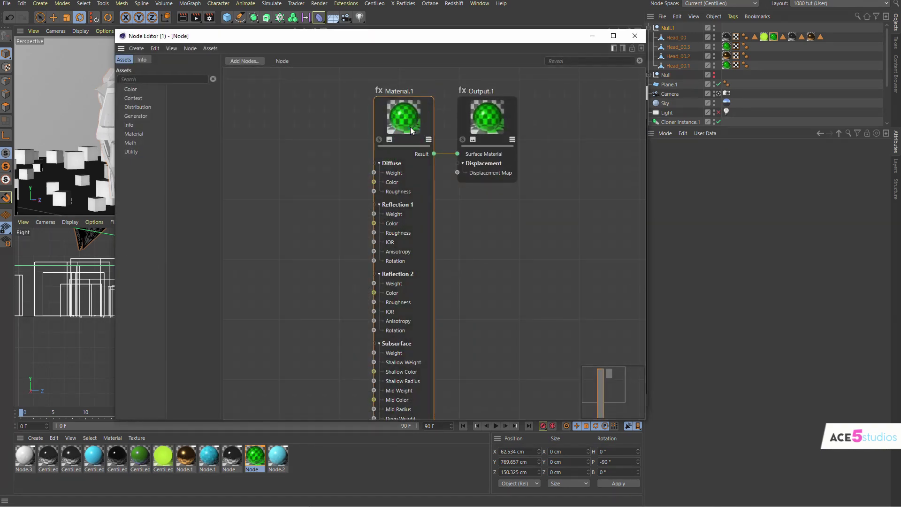
- Examine the Reflection 1, Diffuse, Inputs and Transmission settings of the Material.1 node and close the Node Editor
{"action": "left_click", "coordinate": [392, 114]}
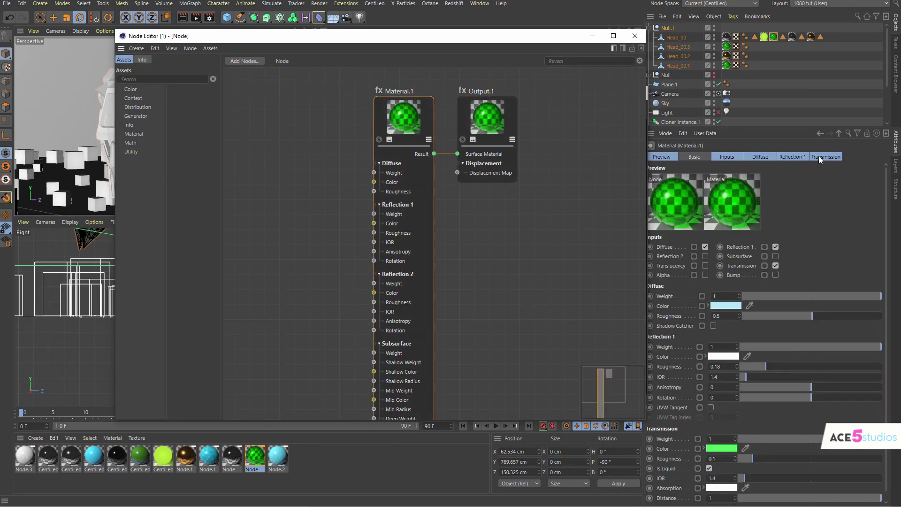
{"action": "left_click", "coordinate": [800, 157]}
{"action": "left_click", "coordinate": [770, 155]}
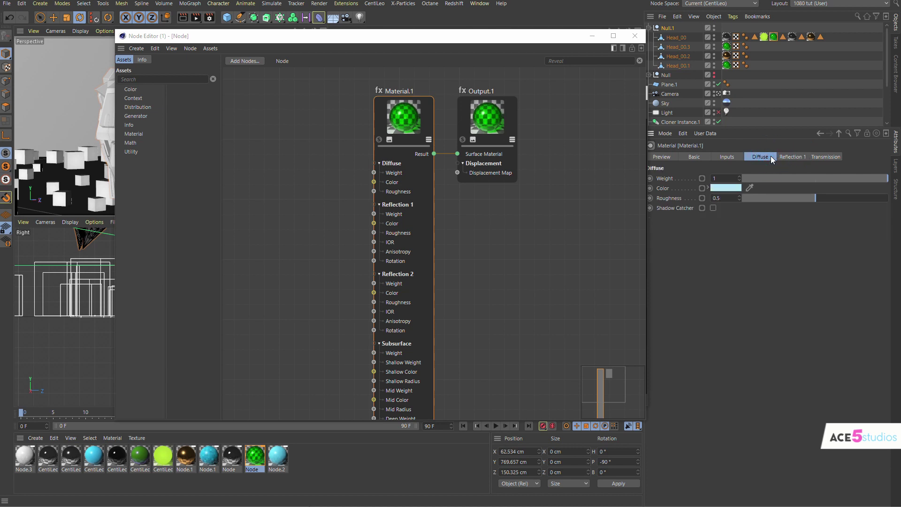
{"action": "left_click", "coordinate": [736, 156]}
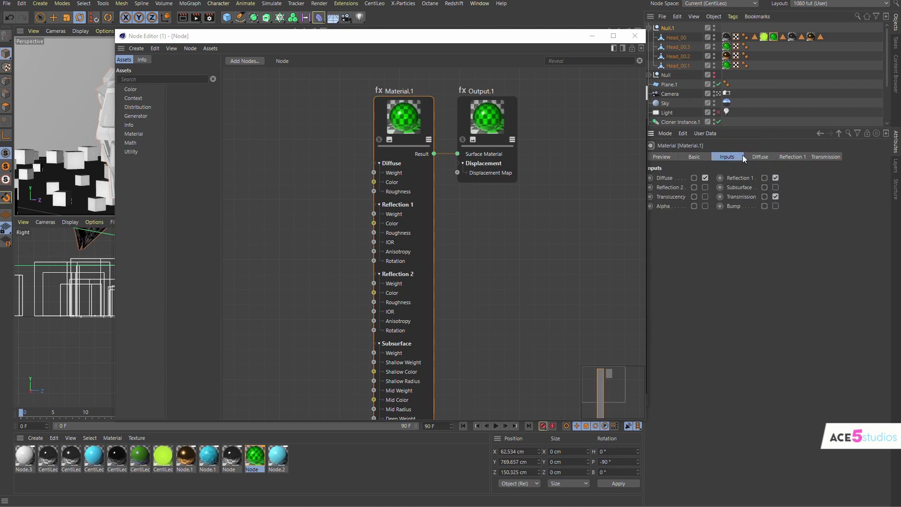
{"action": "left_click", "coordinate": [749, 196]}
{"action": "left_click", "coordinate": [817, 157]}
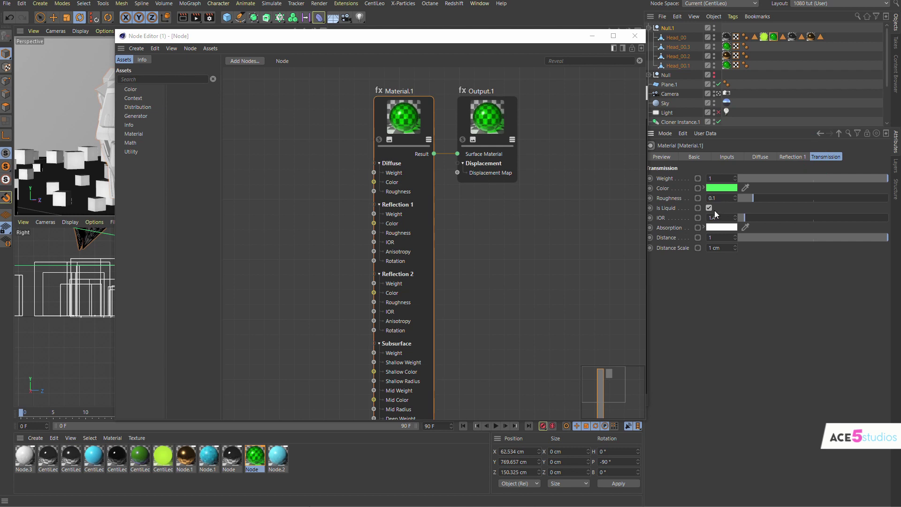
{"action": "left_click", "coordinate": [635, 36]}
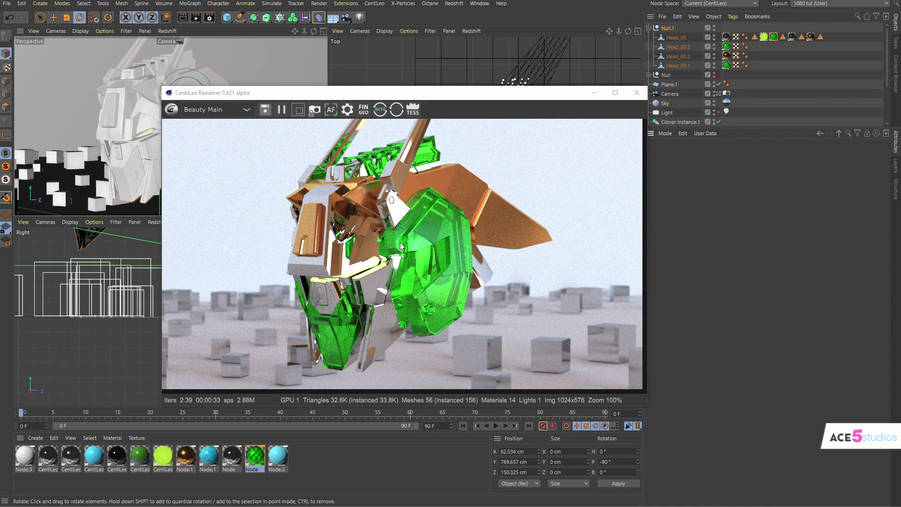
- Review the Denoiser effect in the render settings and close the settings
{"action": "key", "text": "ctrl+b"}
{"action": "left_click", "coordinate": [722, 338]}
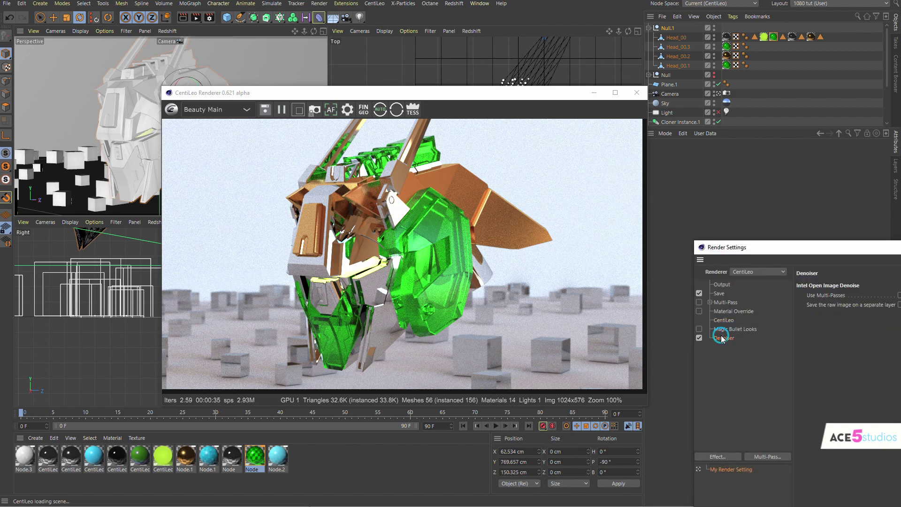
{"action": "left_click", "coordinate": [717, 457]}
{"action": "left_click_drag", "start_coordinate": [835, 248], "coordinate": [695, 207]}
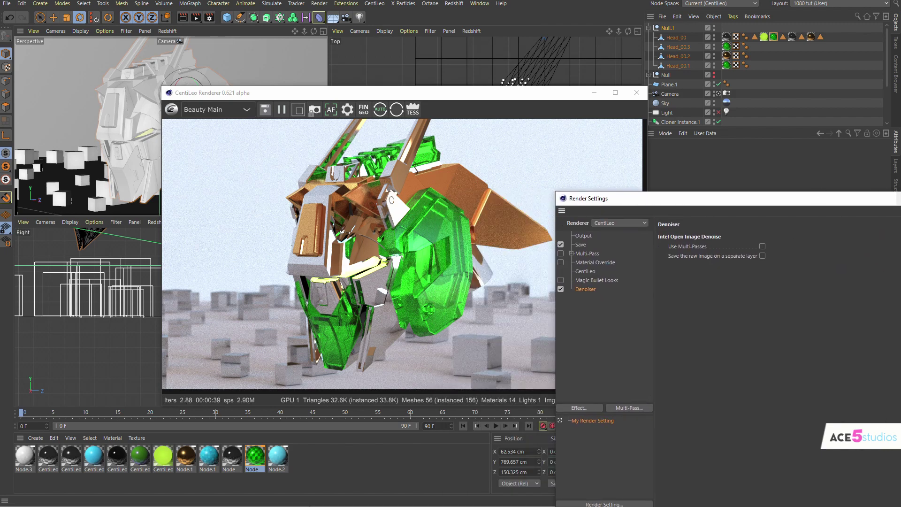
{"action": "left_click", "coordinate": [898, 198]}
- Pause the preview, switch to the centileo particle test_0008.c4d scene and restart the render there
{"action": "left_click", "coordinate": [281, 109]}
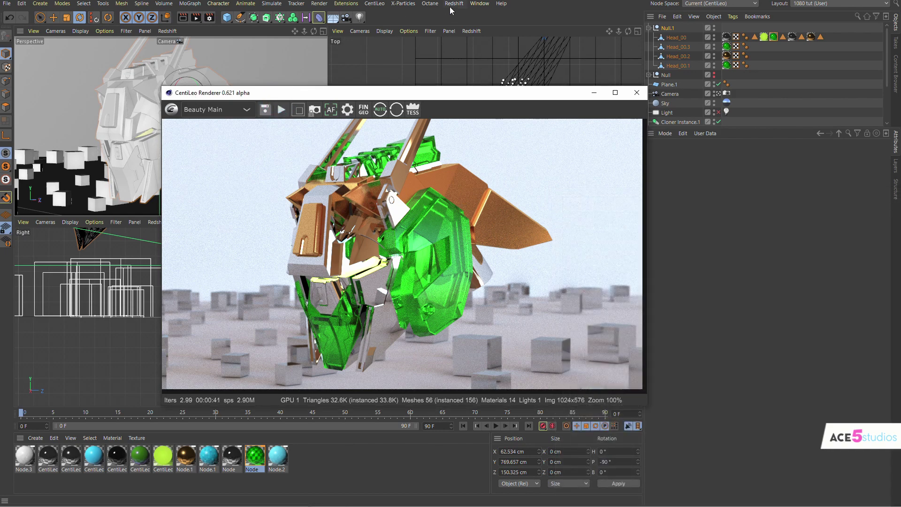
{"action": "left_click", "coordinate": [479, 4]}
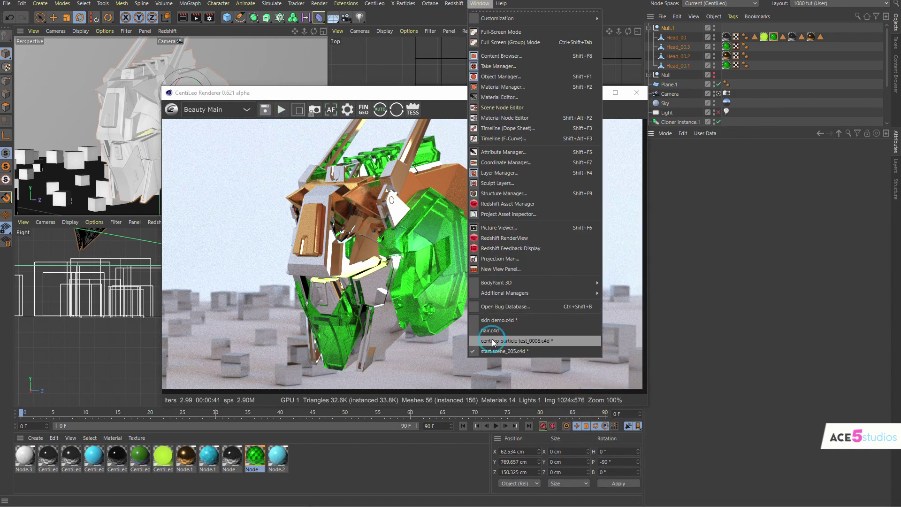
{"action": "left_click", "coordinate": [493, 341]}
{"action": "left_click", "coordinate": [281, 109]}
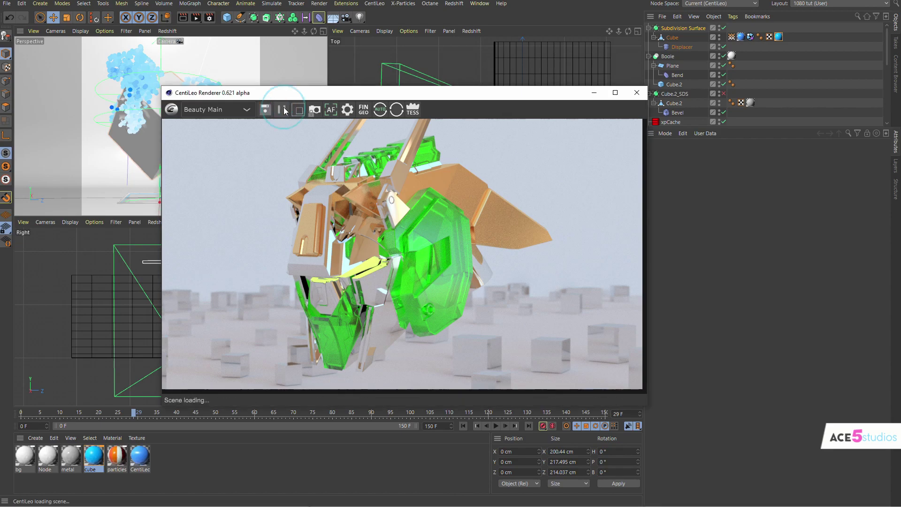
{"action": "left_click_drag", "start_coordinate": [297, 91], "coordinate": [286, 54]}
{"action": "left_click_drag", "start_coordinate": [347, 65], "coordinate": [359, 100]}
- Open the particles material's node graph, inspect the X-Particles Info node and search the node assets for "part"
{"action": "left_click", "coordinate": [117, 455]}
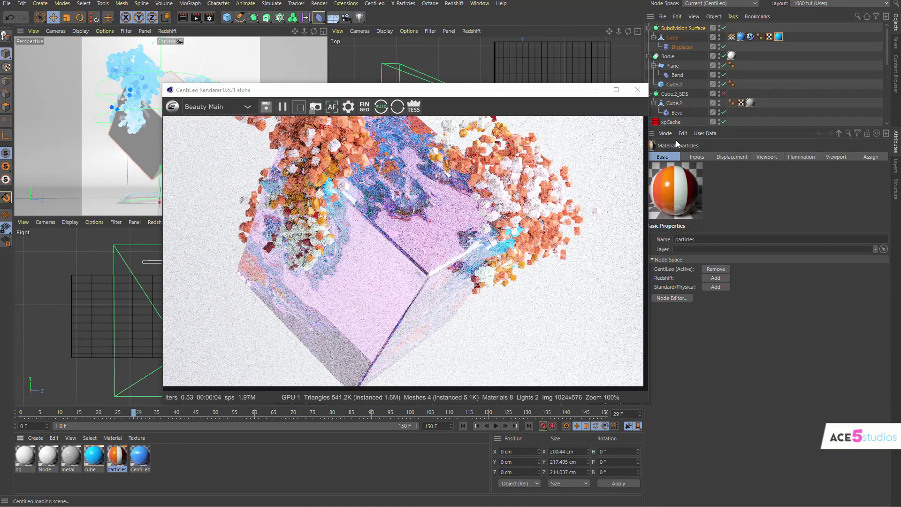
{"action": "left_click", "coordinate": [680, 298]}
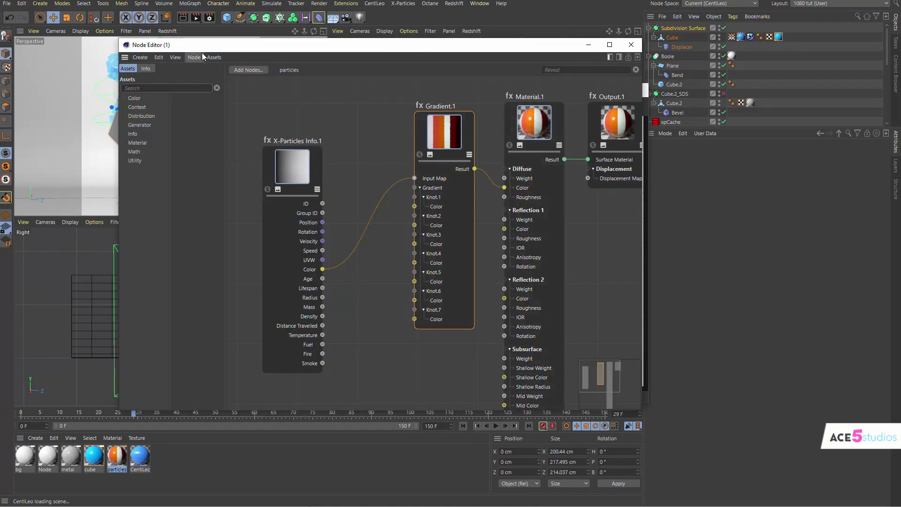
{"action": "left_click", "coordinate": [305, 175]}
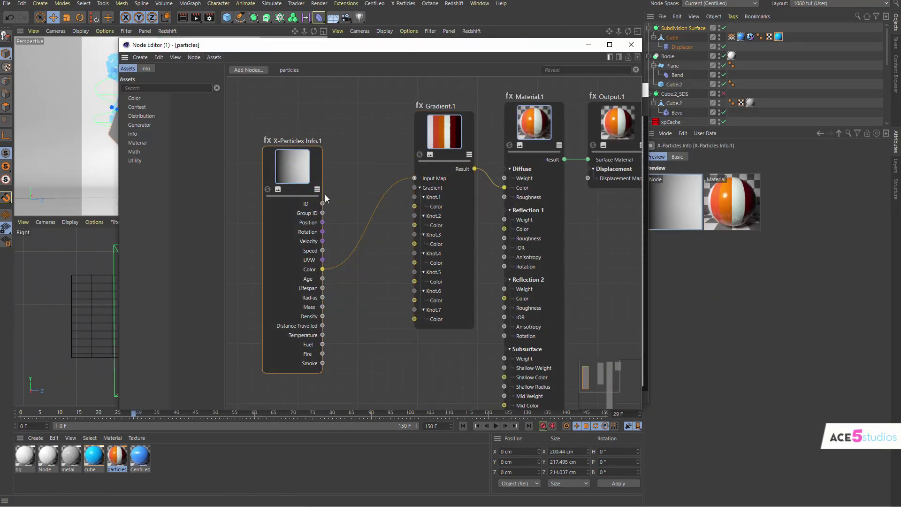
{"action": "type", "text": "part"}
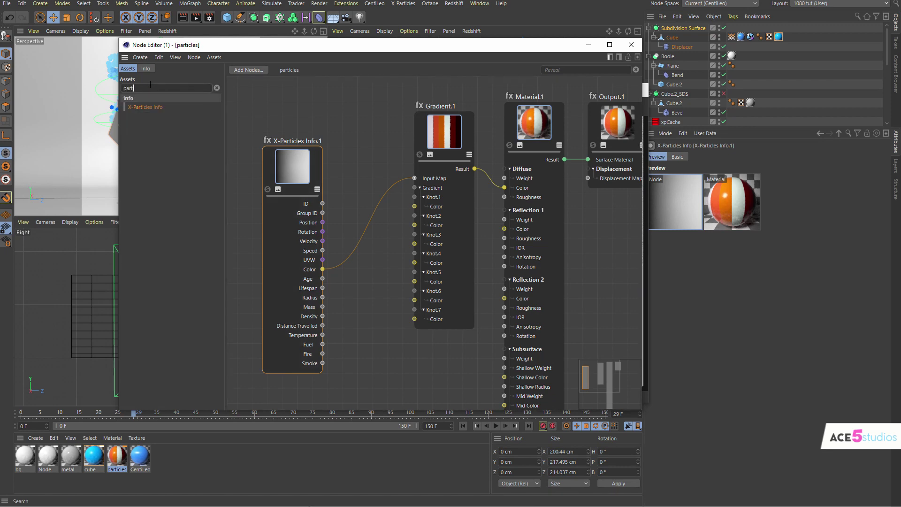
{"action": "left_click", "coordinate": [216, 88]}
- Try feeding the X-Particles Info Color directly into Material.1's diffuse Color, and reconnect the Gradient.1 Result
{"action": "left_click_drag", "start_coordinate": [371, 47], "coordinate": [297, 221]}
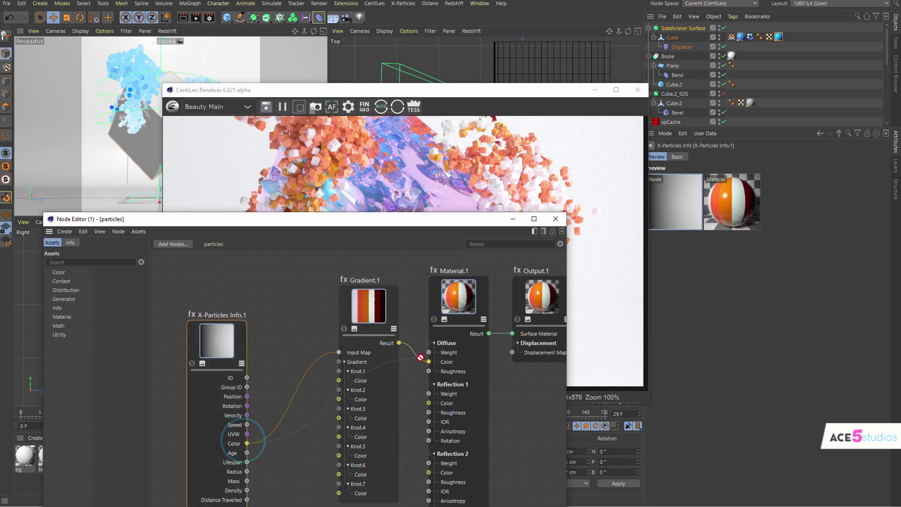
{"action": "left_click_drag", "start_coordinate": [247, 443], "coordinate": [428, 362]}
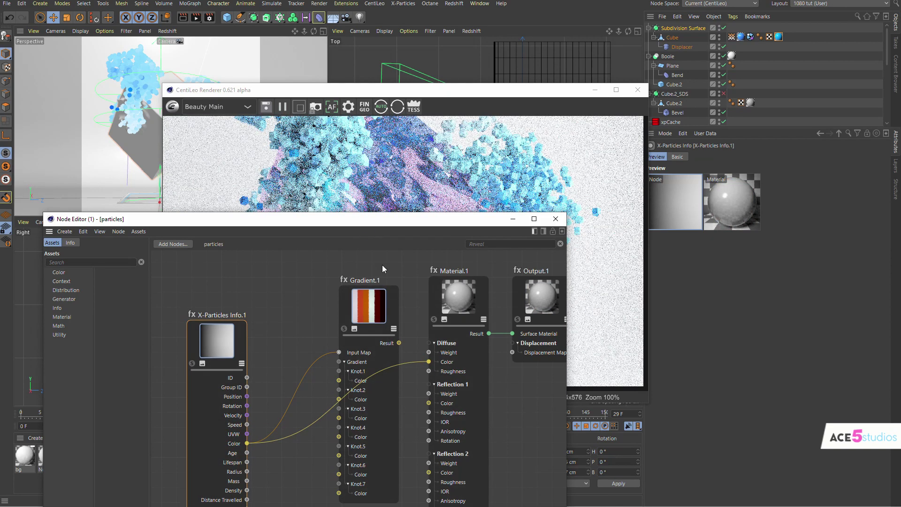
{"action": "left_click_drag", "start_coordinate": [383, 223], "coordinate": [439, 324]}
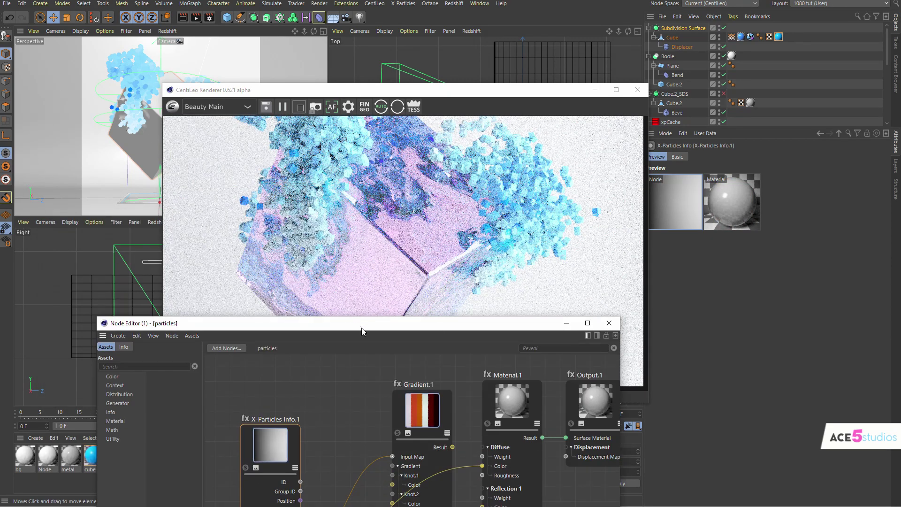
{"action": "left_click_drag", "start_coordinate": [367, 323], "coordinate": [326, 164]}
{"action": "left_click_drag", "start_coordinate": [403, 291], "coordinate": [437, 311]}
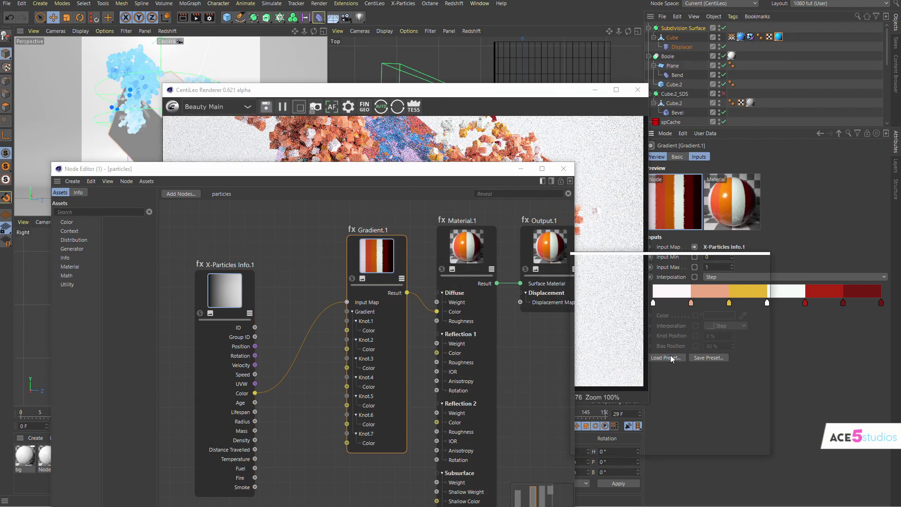
- Try the blue-cyan-green-yellow preset and the striped blue-green preset on the Gradient.1 node
{"action": "left_click", "coordinate": [665, 357]}
{"action": "left_click", "coordinate": [740, 382]}
{"action": "left_click_drag", "start_coordinate": [486, 89], "coordinate": [505, 0]}
{"action": "left_click", "coordinate": [673, 357]}
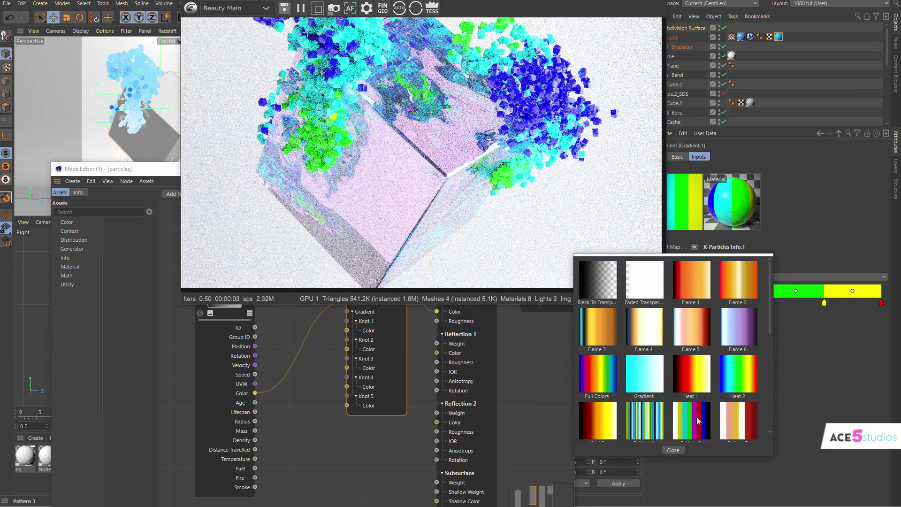
{"action": "left_click", "coordinate": [642, 423]}
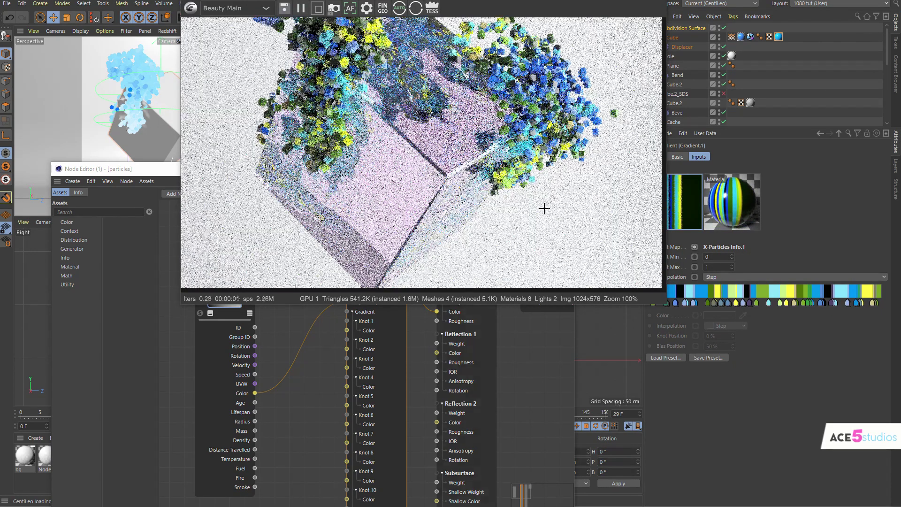
- Load the Flame 5 preset into the Gradient.1 node and arrange the windows to show the particle render
{"action": "left_click", "coordinate": [683, 358]}
{"action": "left_click", "coordinate": [688, 320]}
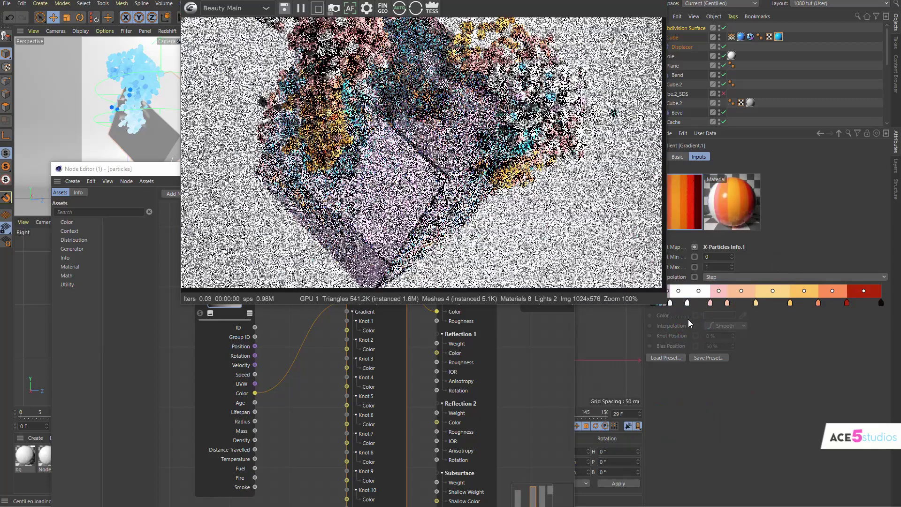
{"action": "left_click_drag", "start_coordinate": [422, 0], "coordinate": [483, 114]}
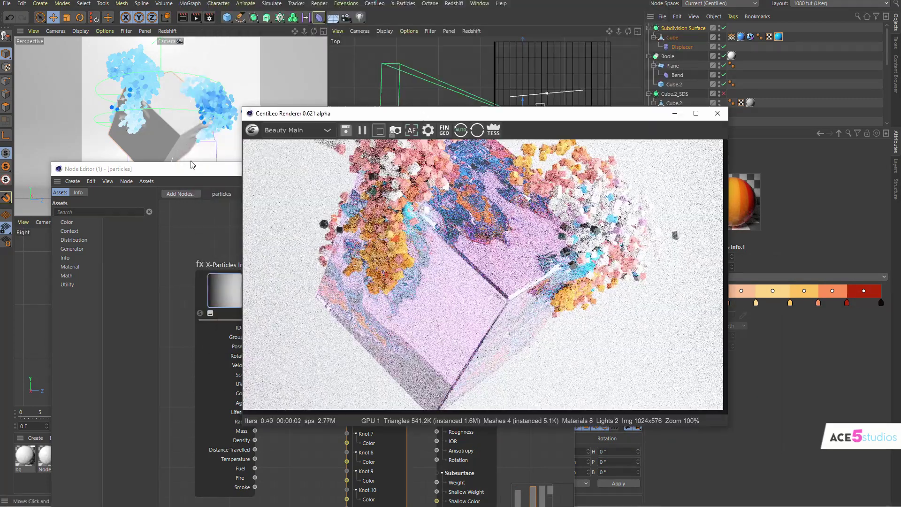
{"action": "left_click_drag", "start_coordinate": [207, 176], "coordinate": [181, 156]}
{"action": "left_click_drag", "start_coordinate": [507, 115], "coordinate": [495, 51]}
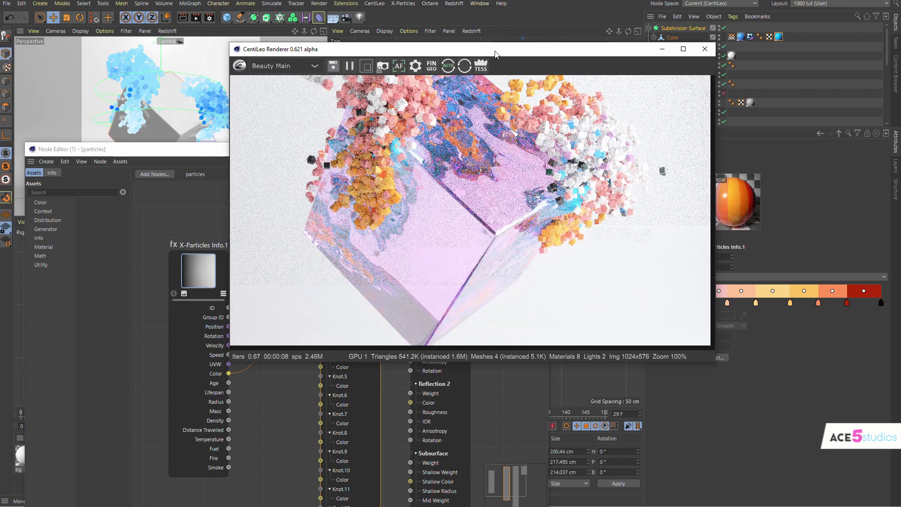
- Pause the particle render, switch to the hair.c4d scene and close the render preview and Node Editor windows
{"action": "left_click", "coordinate": [348, 68]}
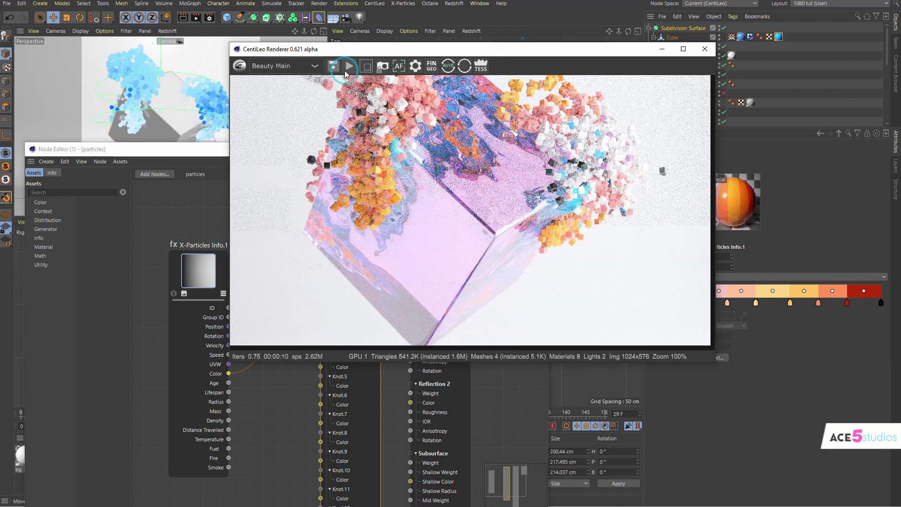
{"action": "left_click", "coordinate": [490, 5]}
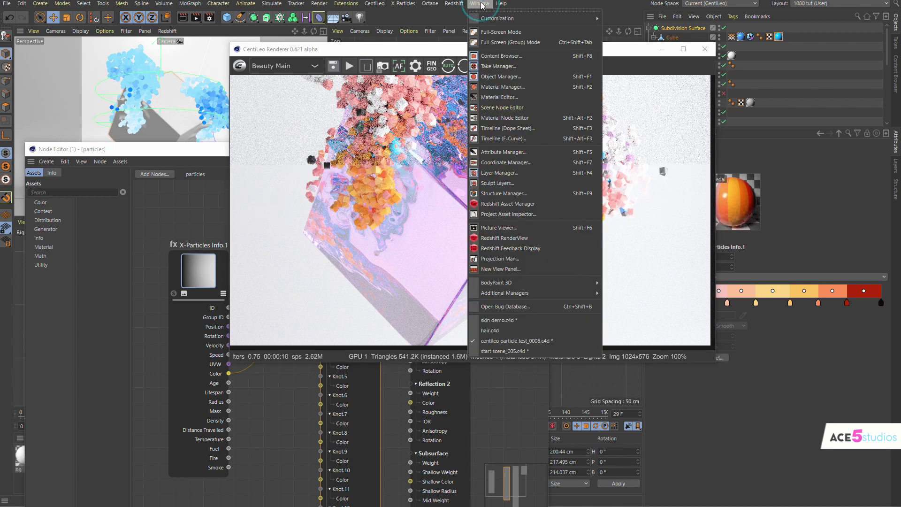
{"action": "left_click", "coordinate": [528, 327]}
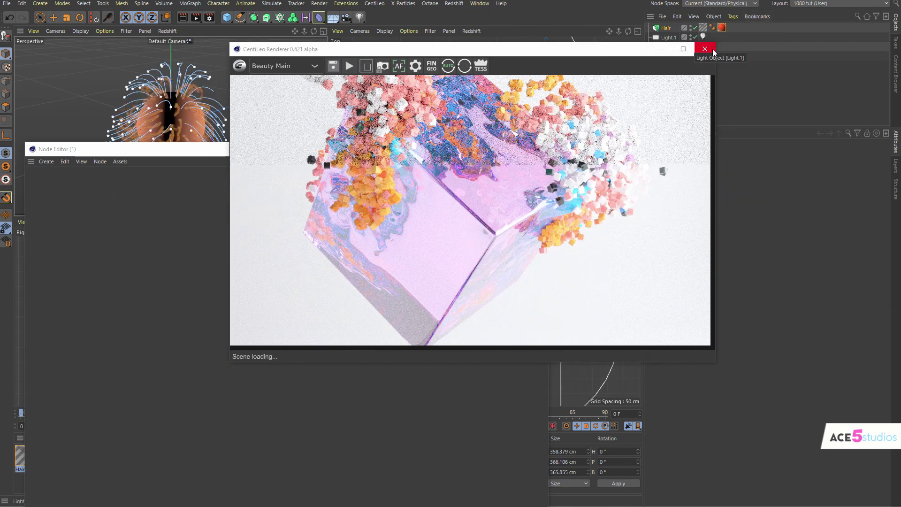
{"action": "left_click", "coordinate": [706, 50]}
{"action": "left_click_drag", "start_coordinate": [256, 154], "coordinate": [265, 105]}
{"action": "left_click", "coordinate": [558, 103]}
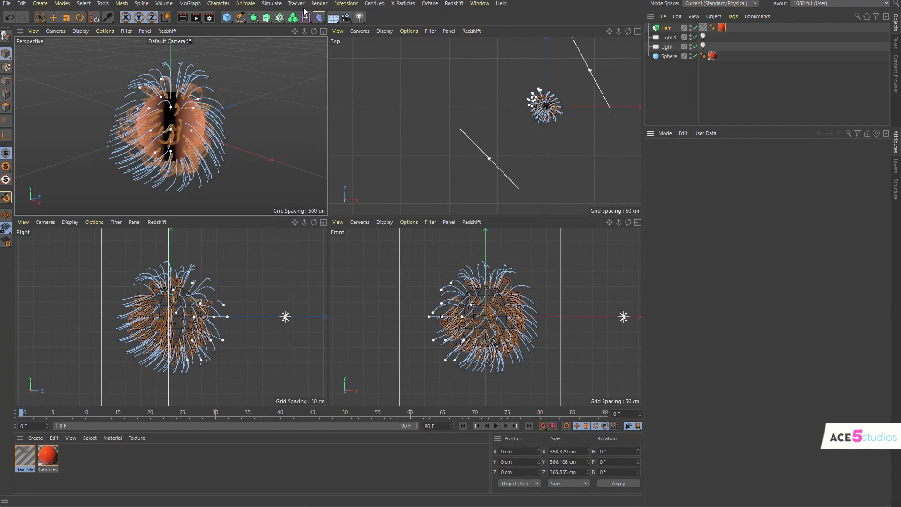
- Render the hair sphere in a new CentiLeo preview, refresh it and position the Picture Viewer render for comparison
{"action": "left_click", "coordinate": [374, 4]}
{"action": "left_click", "coordinate": [386, 19]}
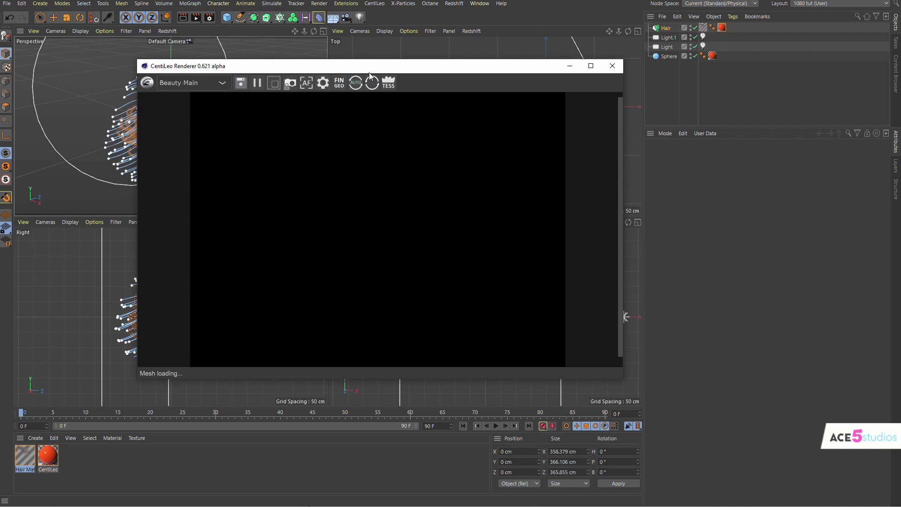
{"action": "left_click_drag", "start_coordinate": [381, 72], "coordinate": [472, 75]}
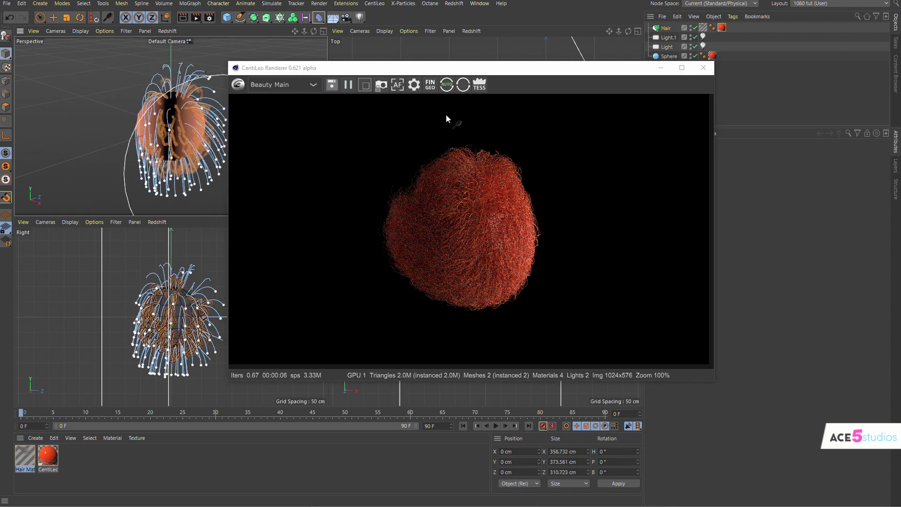
{"action": "left_click", "coordinate": [463, 85]}
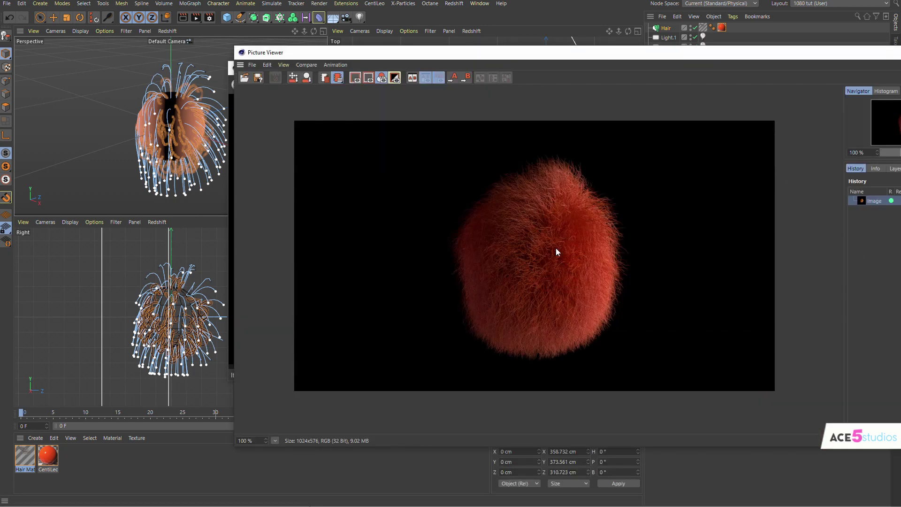
{"action": "left_click_drag", "start_coordinate": [531, 146], "coordinate": [444, 211]}
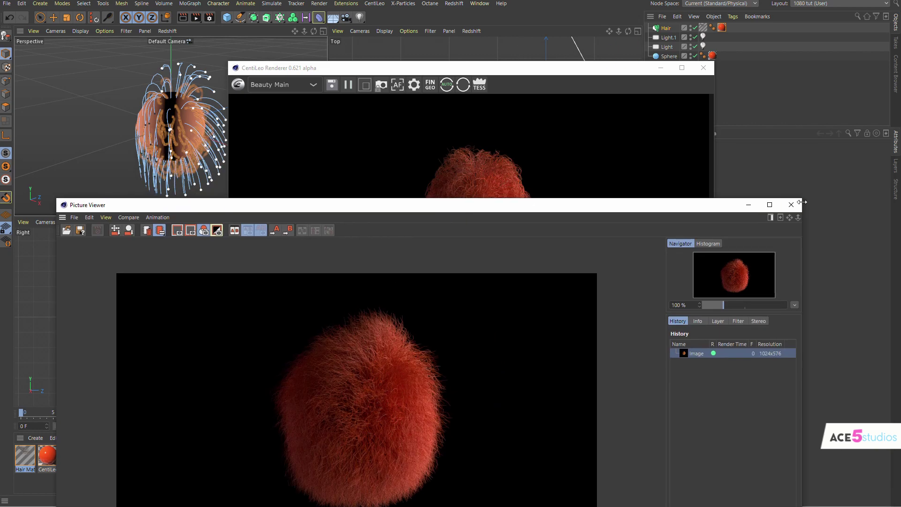
- Close the Picture Viewer, delete the existing Hair object and its Hair Mat material, and pause the preview of the bare sphere
{"action": "left_click", "coordinate": [790, 203]}
{"action": "left_click_drag", "start_coordinate": [590, 75], "coordinate": [492, 156]}
{"action": "left_click", "coordinate": [663, 28]}
{"action": "key", "text": "Delete"}
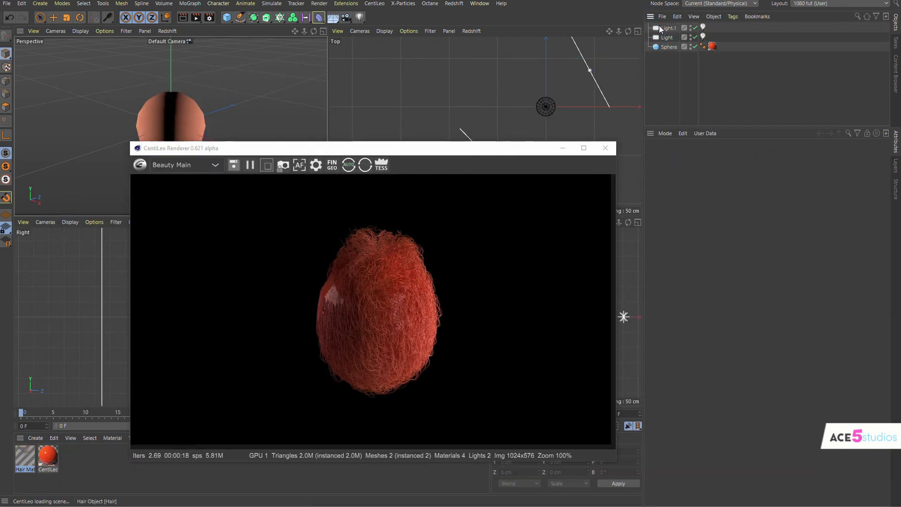
{"action": "key", "text": "Delete"}
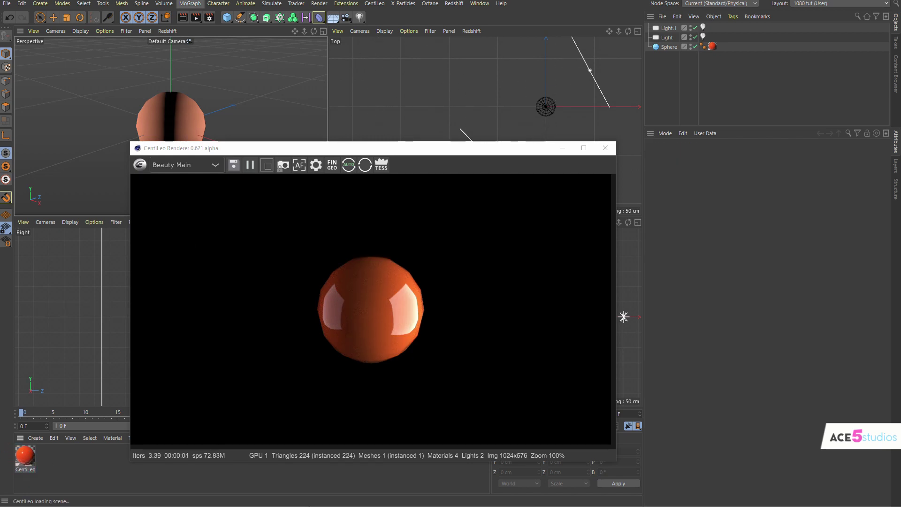
{"action": "left_click", "coordinate": [250, 165]}
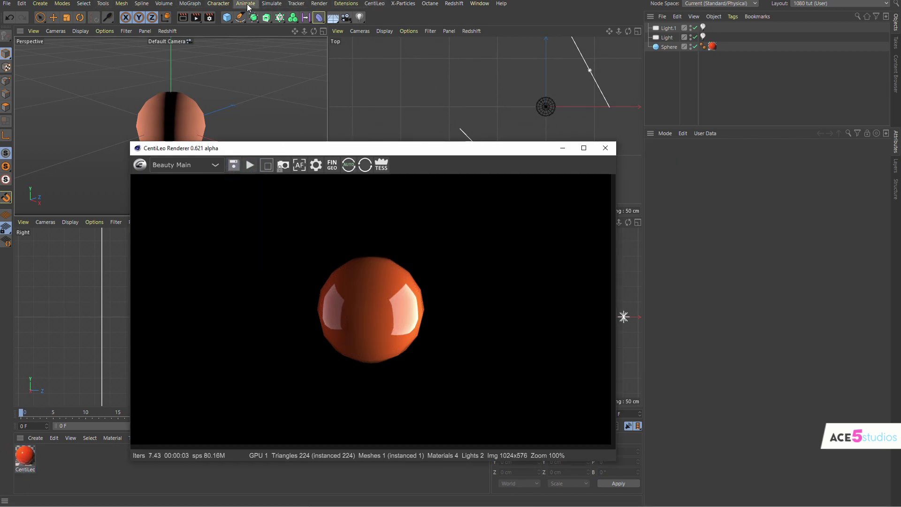
- Add a new Hair object to the sphere and briefly restart the CentiLeo preview to test it
{"action": "left_click", "coordinate": [546, 107]}
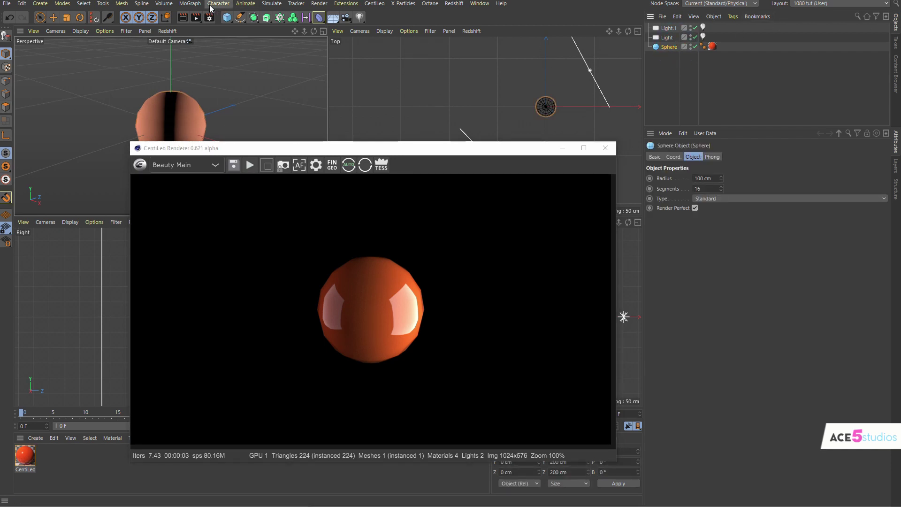
{"action": "left_click", "coordinate": [257, 4]}
{"action": "mouse_move", "coordinate": [271, 3]}
{"action": "mouse_move", "coordinate": [305, 75]}
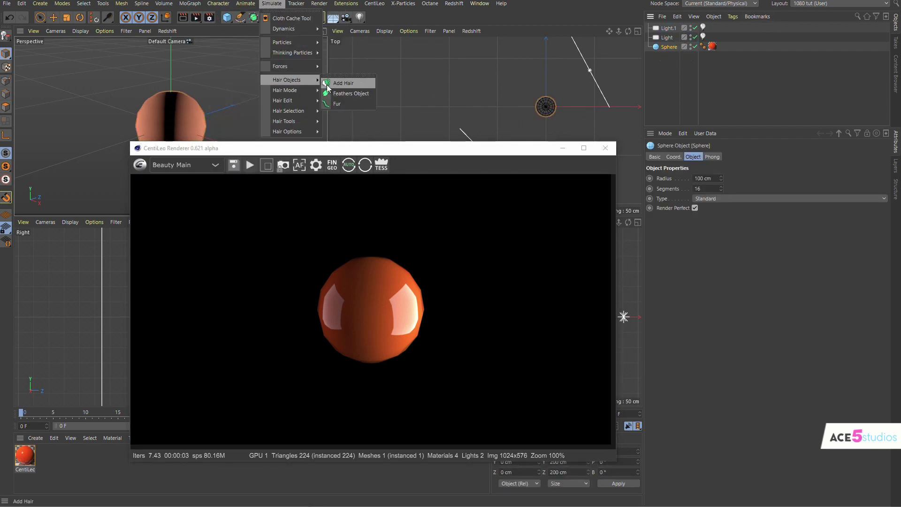
{"action": "left_click", "coordinate": [327, 84]}
{"action": "left_click", "coordinate": [250, 165]}
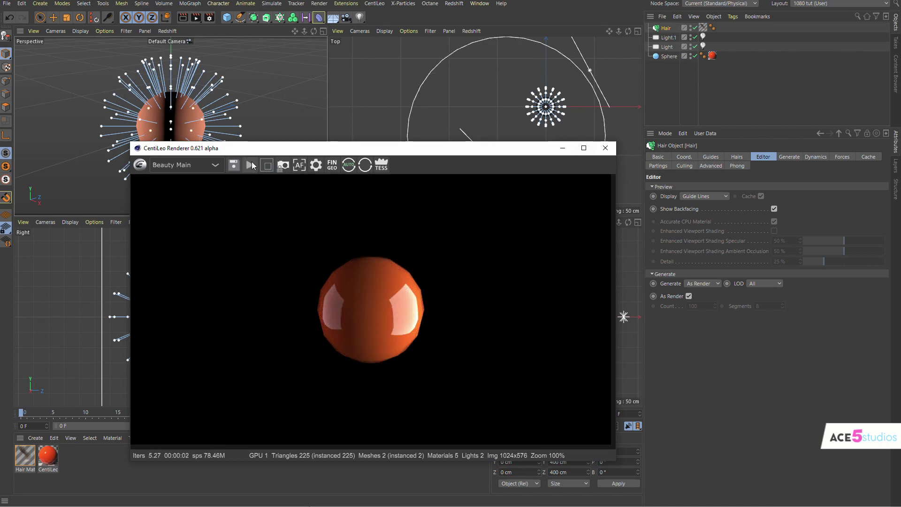
- Set the Hair object's Generate type to Circle with a hair count of 5000
{"action": "left_click", "coordinate": [656, 29]}
{"action": "left_click", "coordinate": [790, 157]}
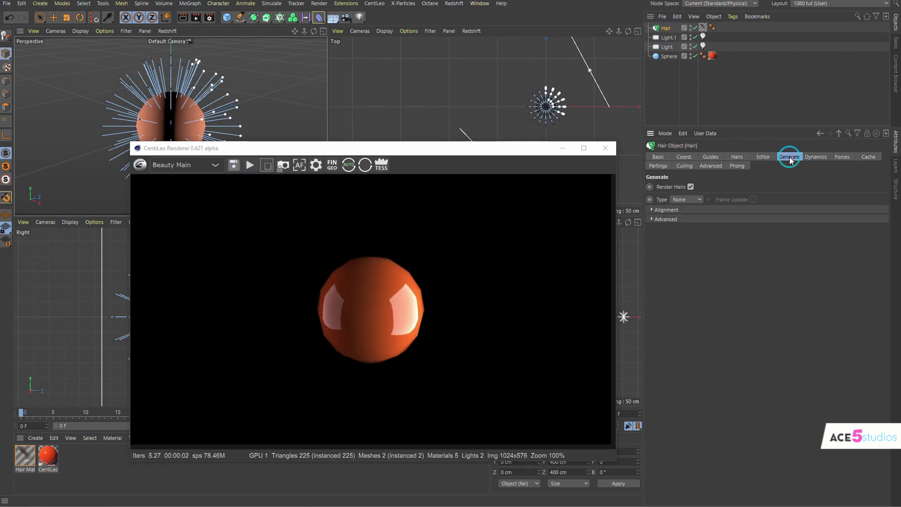
{"action": "left_click", "coordinate": [684, 199]}
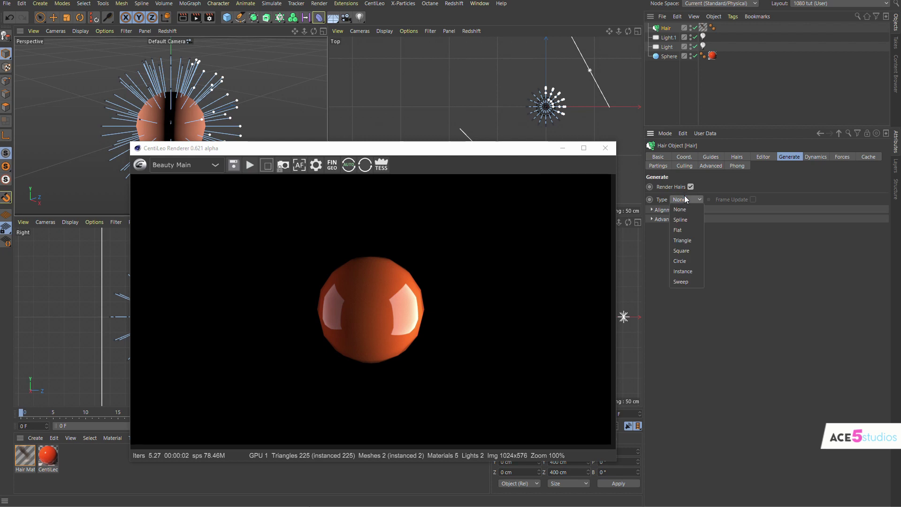
{"action": "left_click", "coordinate": [699, 262]}
{"action": "left_click", "coordinate": [735, 157]}
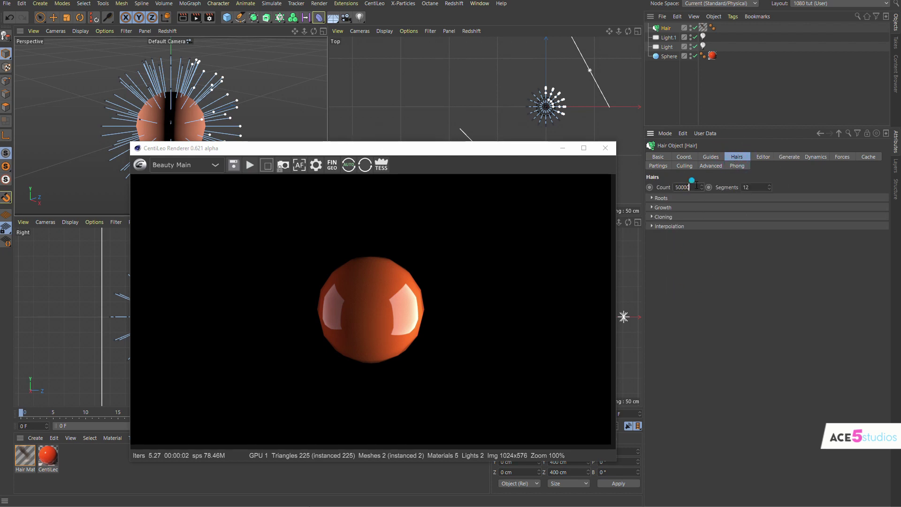
{"action": "key", "text": "Return"}
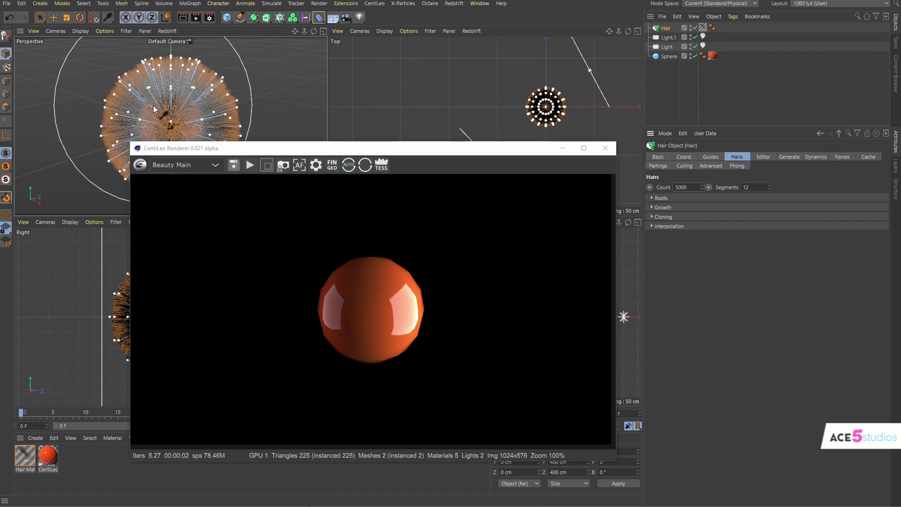
- Brush the hair guides around the sphere into an uneven shape and resume the CentiLeo render
{"action": "left_click_drag", "start_coordinate": [290, 151], "coordinate": [446, 152]}
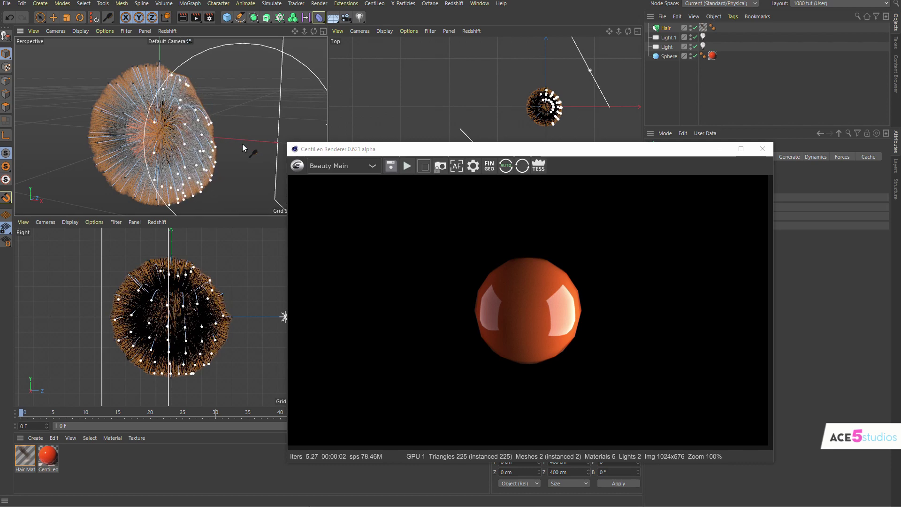
{"action": "left_click_drag", "start_coordinate": [74, 81], "coordinate": [44, 180]}
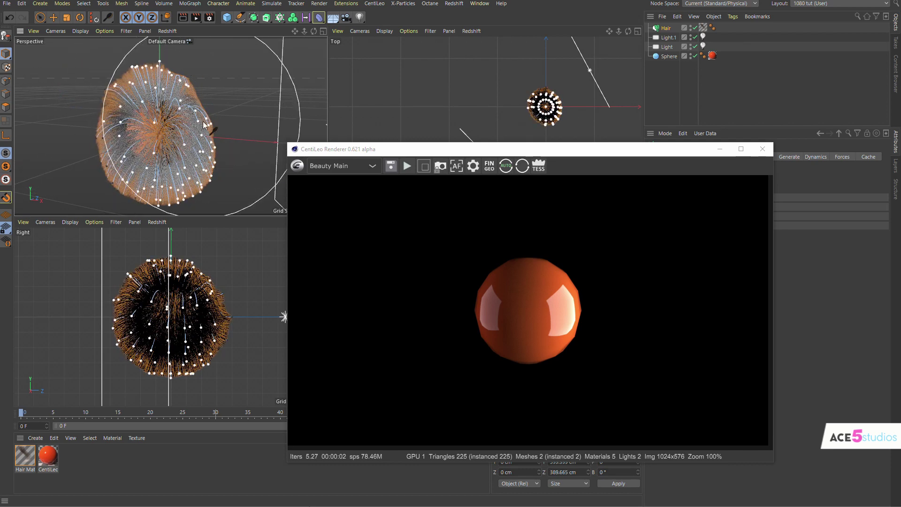
{"action": "mouse_move", "coordinate": [203, 121]}
{"action": "left_mouse_down", "text": "alt"}
{"action": "mouse_move", "coordinate": [117, 117]}
{"action": "mouse_move", "coordinate": [125, 119]}
{"action": "left_mouse_up", "text": "alt"}
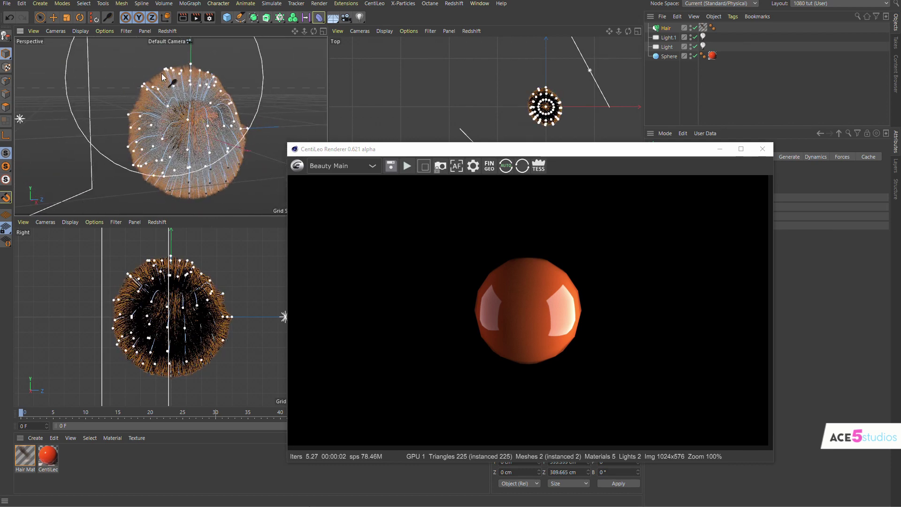
{"action": "middle_click_drag", "start_coordinate": [172, 69], "coordinate": [143, 80]}
{"action": "left_click_drag", "start_coordinate": [143, 79], "coordinate": [209, 66]}
{"action": "left_click", "coordinate": [407, 166]}
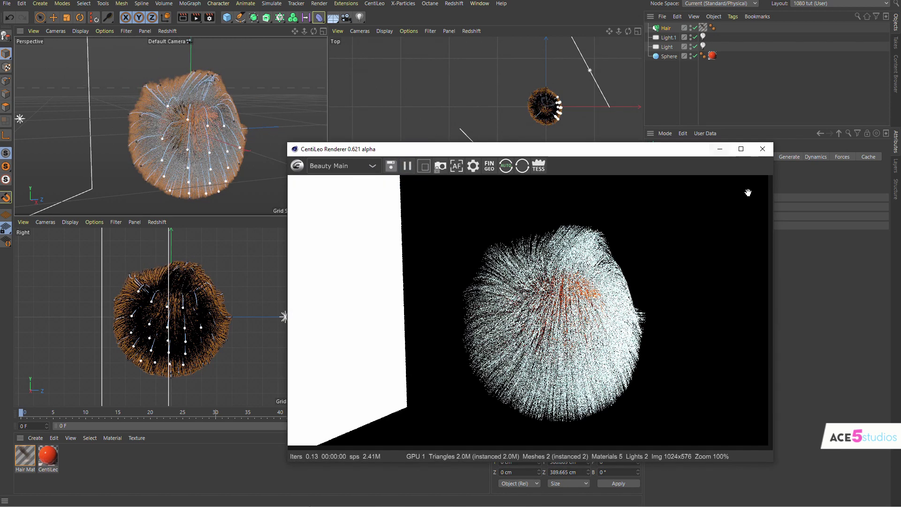
- Turn off As Render for the Hair object's editor generation and move the render preview clear of the viewport
{"action": "left_click_drag", "start_coordinate": [593, 149], "coordinate": [470, 212]}
{"action": "left_click", "coordinate": [664, 28]}
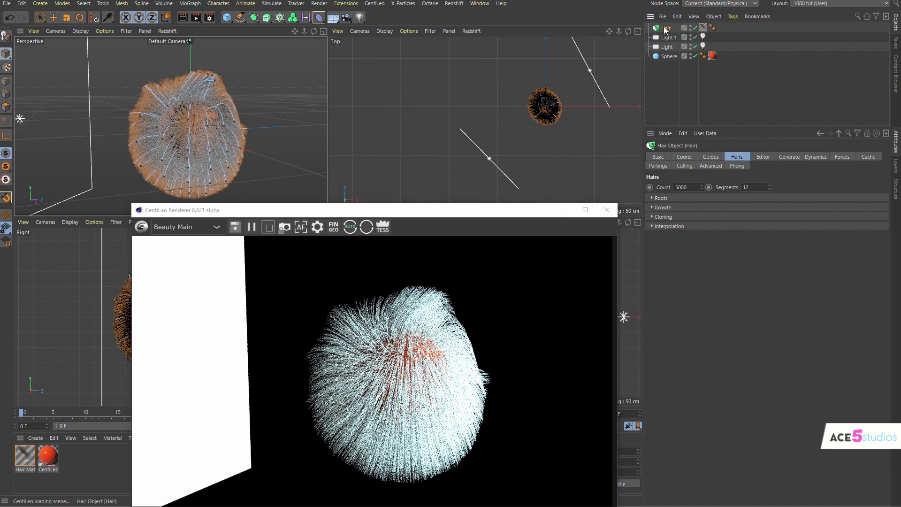
{"action": "left_click", "coordinate": [764, 158]}
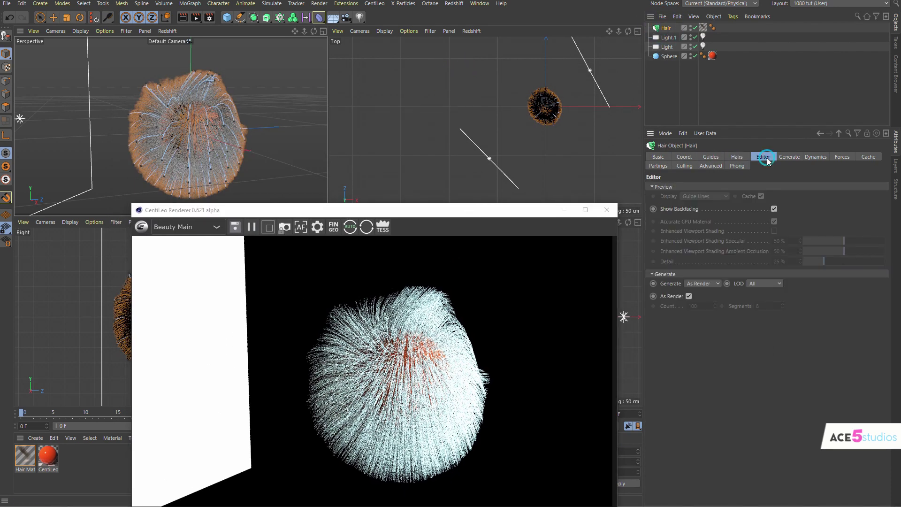
{"action": "left_click", "coordinate": [688, 297]}
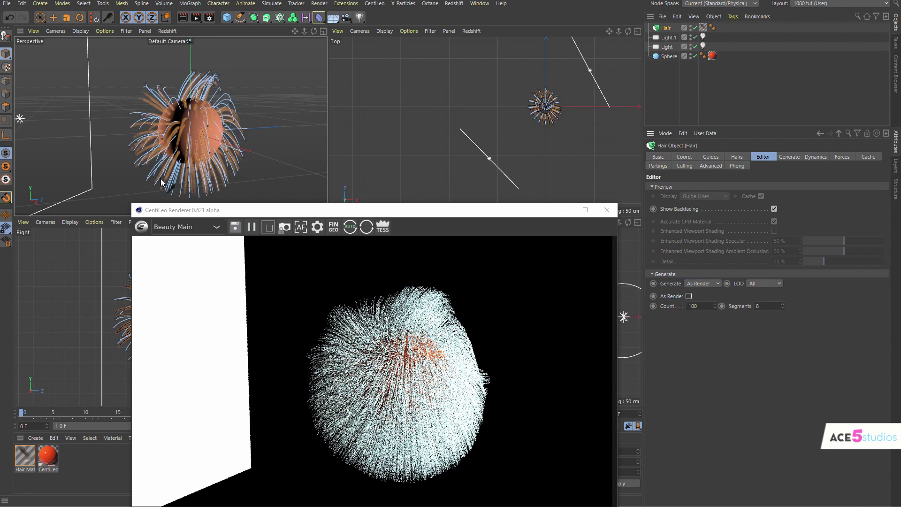
- Brush the hair guides along the sphere's side and top, and assign the red CentiLeo material to the Hair object
{"action": "mouse_move", "coordinate": [161, 149]}
{"action": "left_mouse_down"}
{"action": "mouse_move", "coordinate": [141, 123]}
{"action": "mouse_move", "coordinate": [140, 157]}
{"action": "mouse_move", "coordinate": [133, 148]}
{"action": "left_mouse_up"}
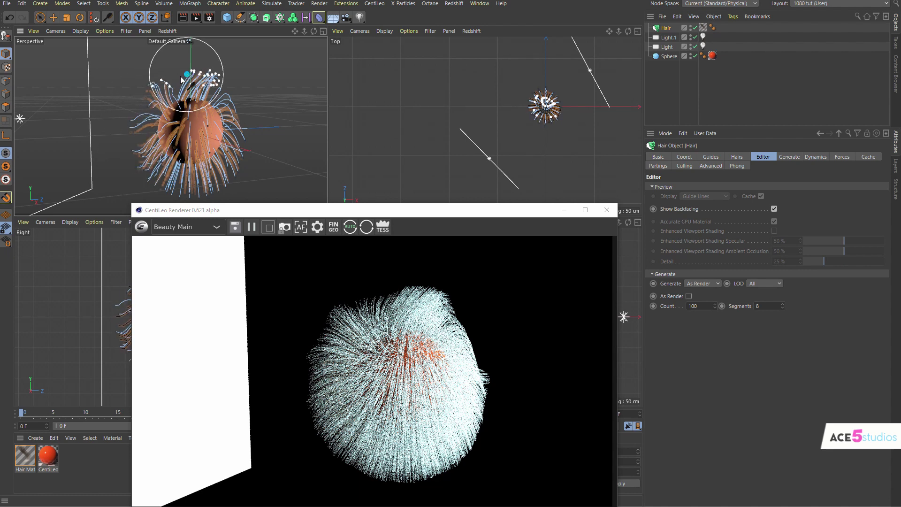
{"action": "left_click_drag", "start_coordinate": [181, 77], "coordinate": [146, 143]}
{"action": "double_click", "coordinate": [703, 305]}
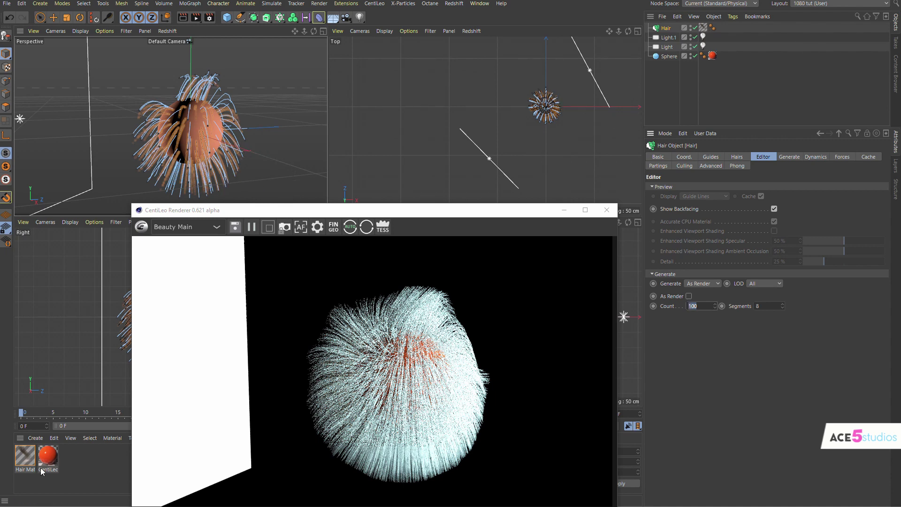
{"action": "left_click_drag", "start_coordinate": [41, 468], "coordinate": [672, 28]}
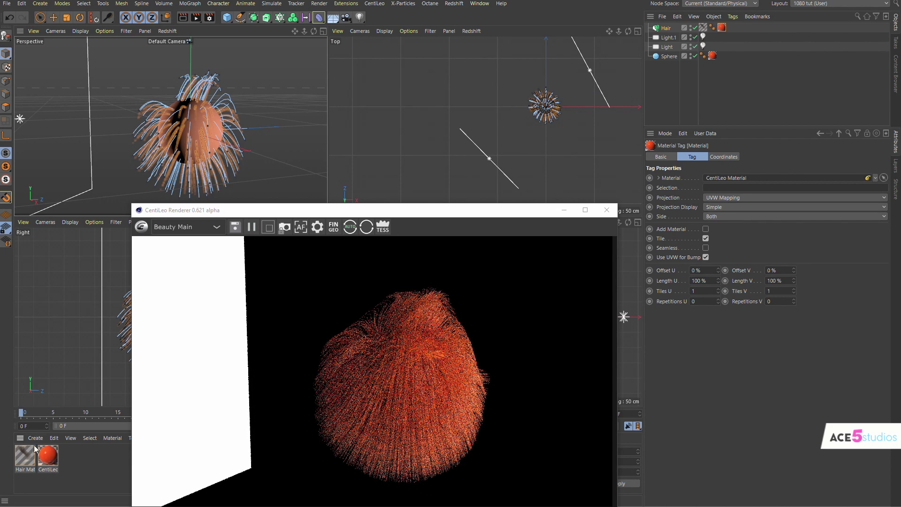
- Enable Frizz, Kink and Clump in the Hair Mat material
{"action": "left_click", "coordinate": [21, 461]}
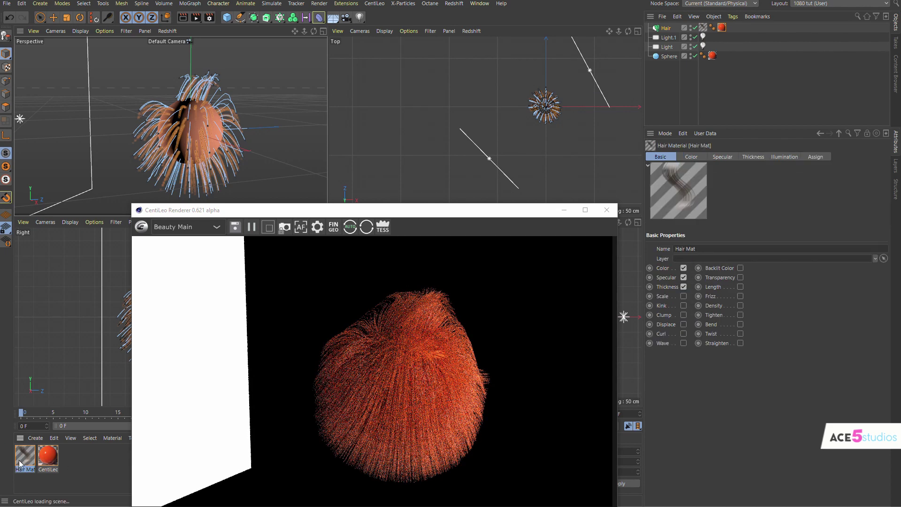
{"action": "left_click", "coordinate": [704, 27]}
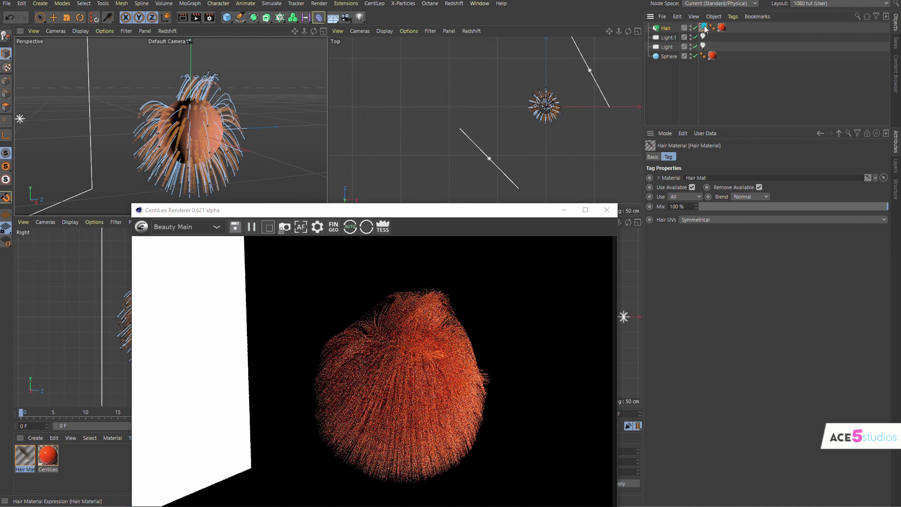
{"action": "double_click", "coordinate": [704, 28]}
{"action": "left_click", "coordinate": [740, 297]}
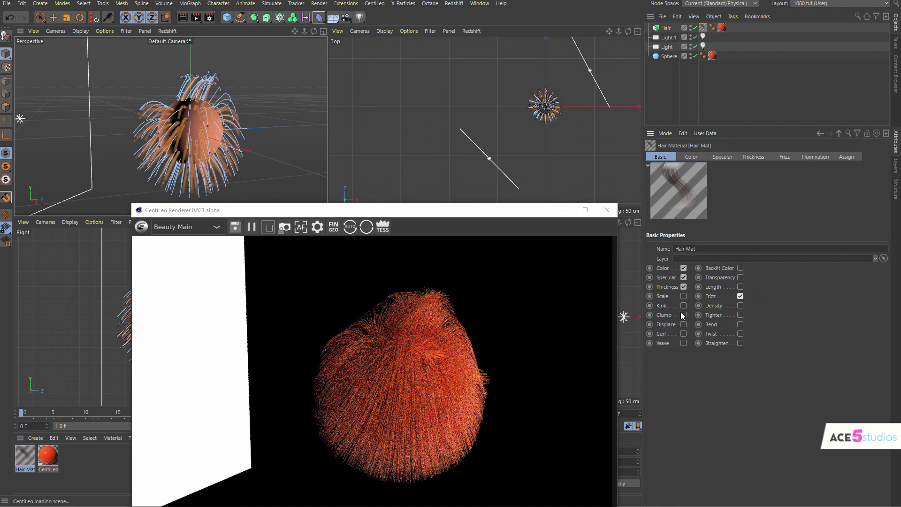
{"action": "left_click", "coordinate": [683, 306]}
{"action": "left_click", "coordinate": [684, 325]}
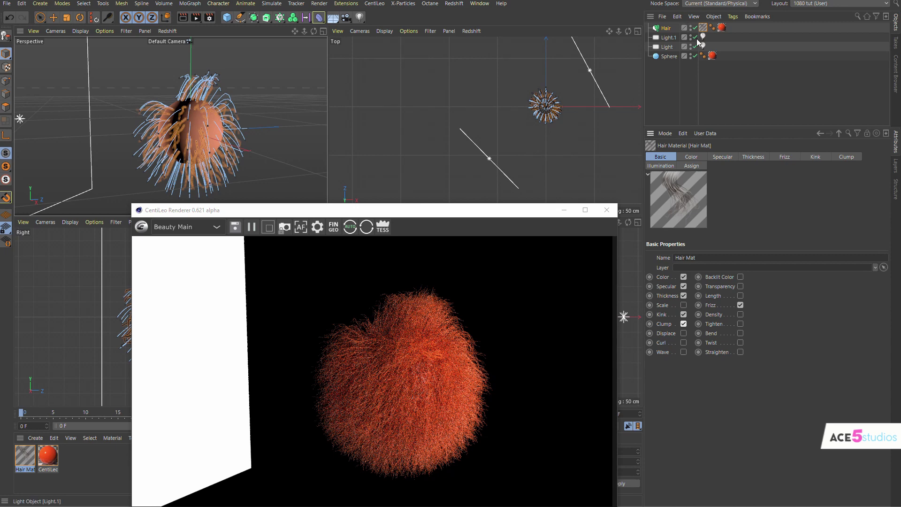
- Move the area light named Light away from the hair ball to about X 822 cm, Z 142 cm
{"action": "left_click", "coordinate": [664, 47]}
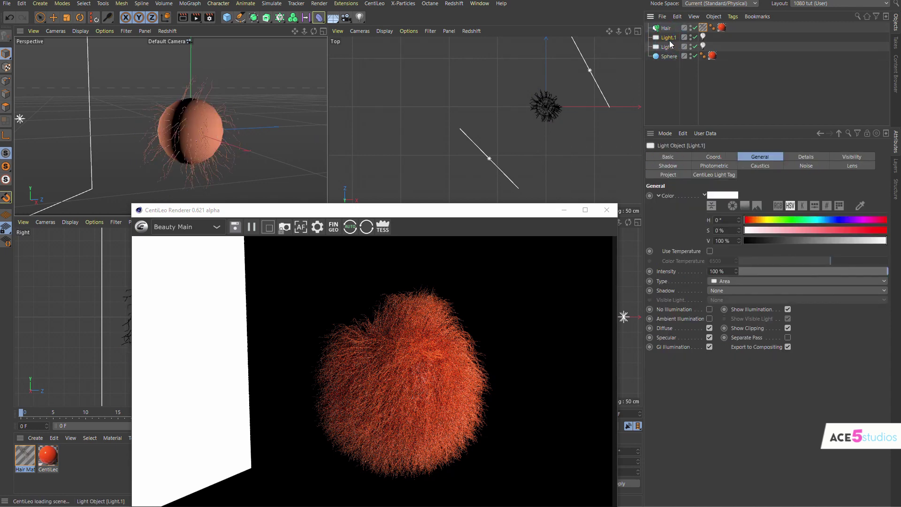
{"action": "key", "text": "e"}
{"action": "left_click", "coordinate": [664, 49]}
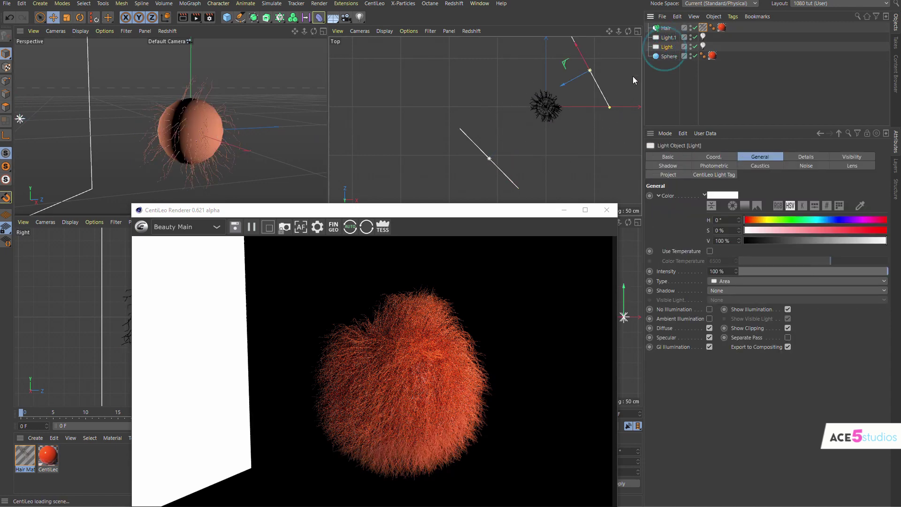
{"action": "key", "text": "e"}
{"action": "left_click_drag", "start_coordinate": [493, 66], "coordinate": [528, 85]}
- Set the overall multiplier of Light's CentiLeo light tag to 15
{"action": "left_click", "coordinate": [702, 46]}
{"action": "left_click", "coordinate": [726, 188]}
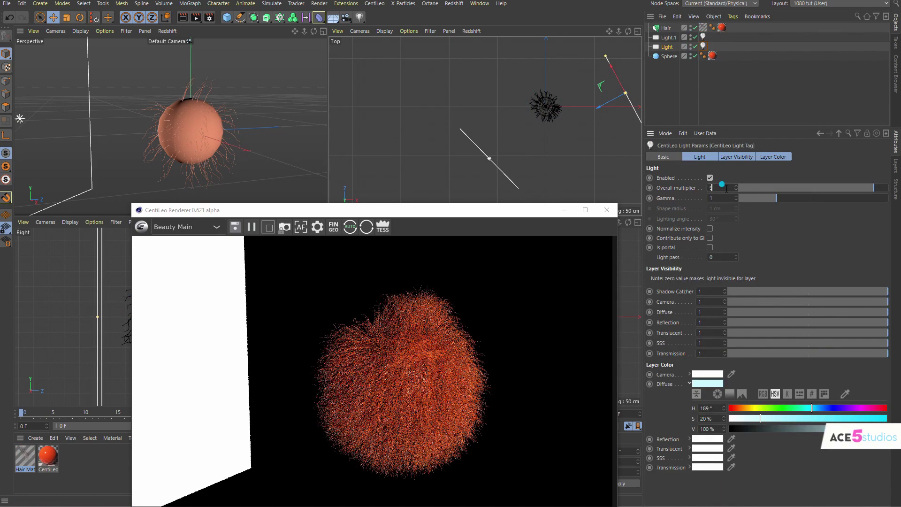
{"action": "type", "text": "15"}
{"action": "key", "text": "Return"}
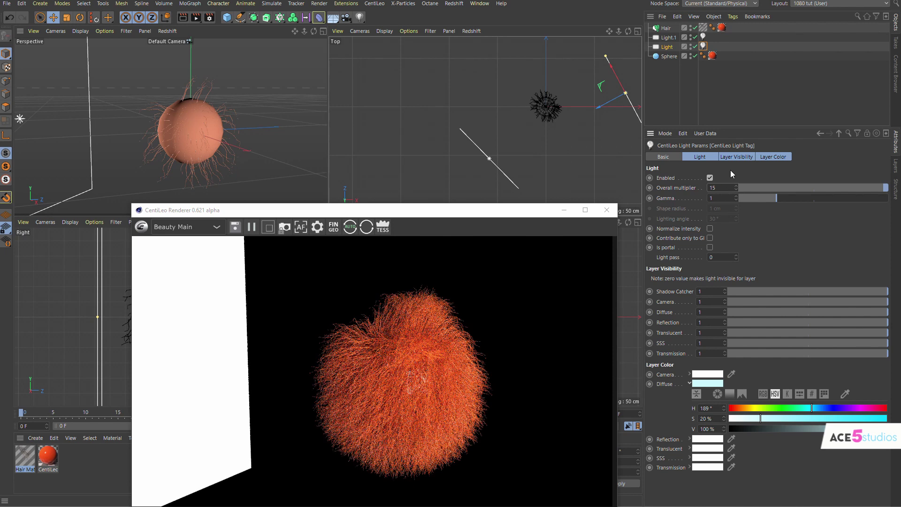
- Pause the hair render and switch to the skin demo.c4d scene, moving the preview window off the camera view
{"action": "left_click", "coordinate": [252, 226]}
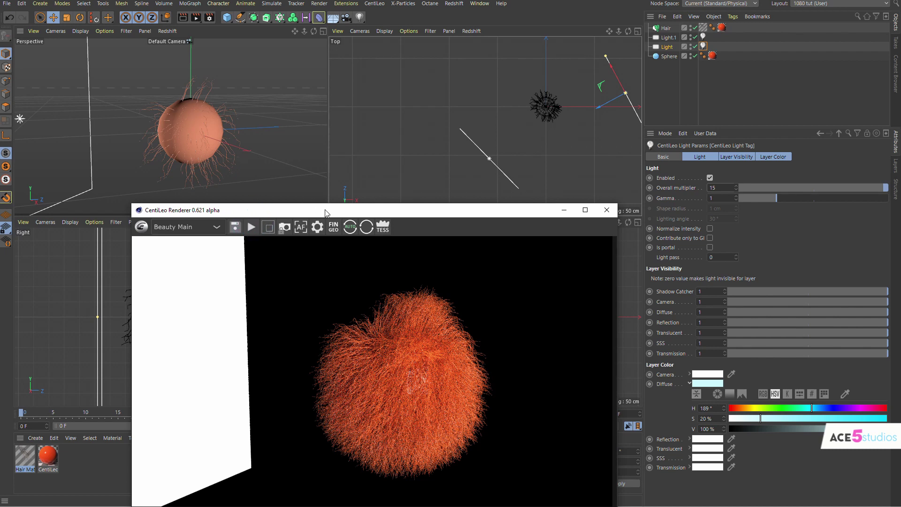
{"action": "left_click_drag", "start_coordinate": [324, 212], "coordinate": [319, 126]}
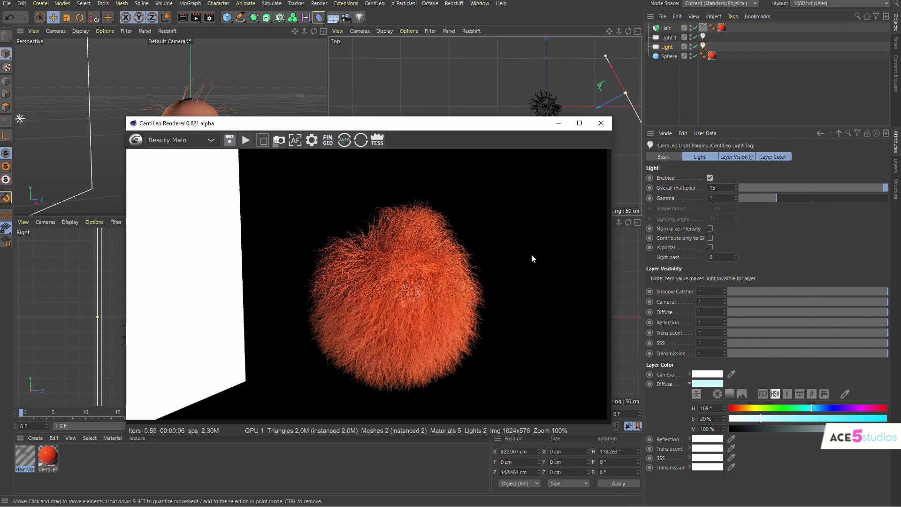
{"action": "left_click", "coordinate": [485, 4]}
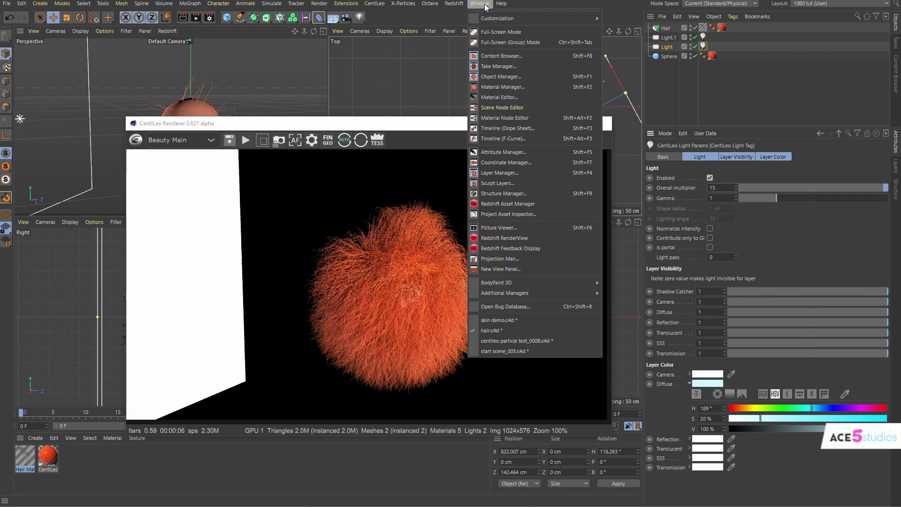
{"action": "left_click", "coordinate": [529, 322]}
{"action": "left_click_drag", "start_coordinate": [397, 123], "coordinate": [559, 126]}
- Create a new CentiLeo material in the skin demo scene and move the render preview off its settings
{"action": "left_click", "coordinate": [35, 438]}
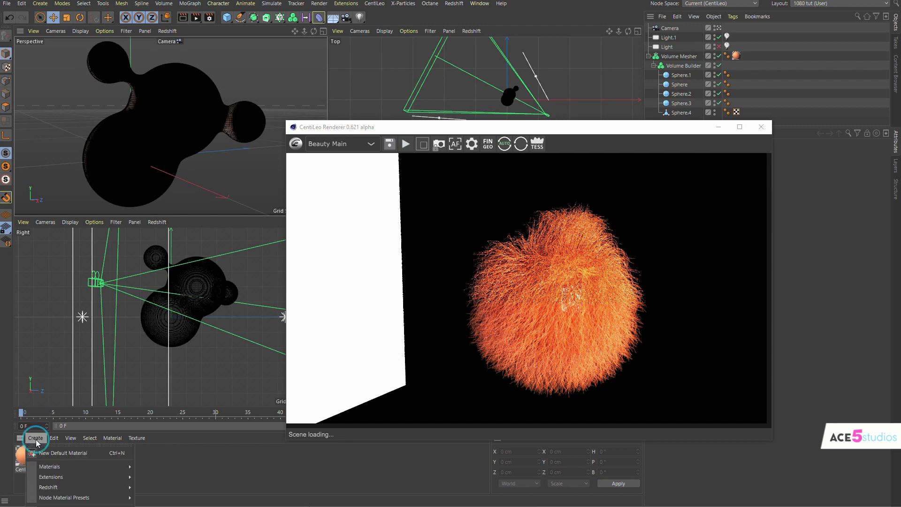
{"action": "mouse_move", "coordinate": [79, 479]}
{"action": "mouse_move", "coordinate": [151, 479]}
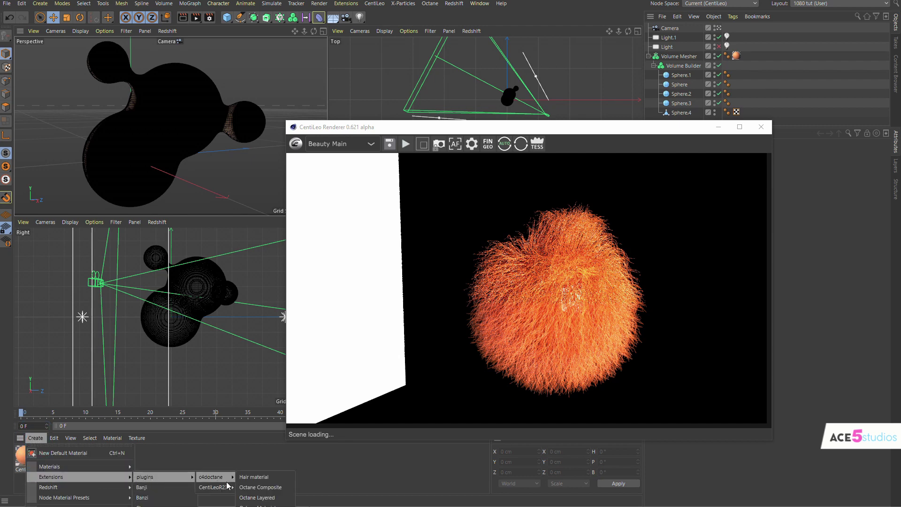
{"action": "mouse_move", "coordinate": [228, 486]}
{"action": "left_click", "coordinate": [258, 487]}
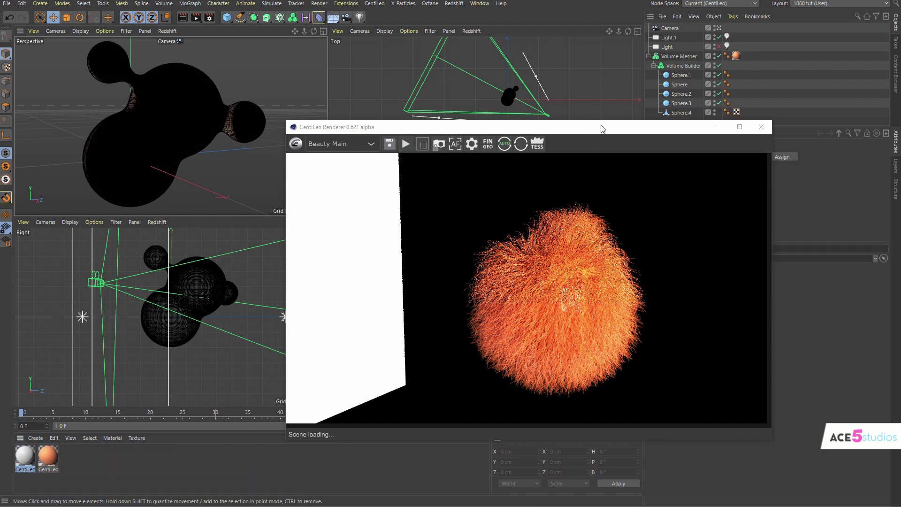
{"action": "left_click_drag", "start_coordinate": [561, 127], "coordinate": [361, 111]}
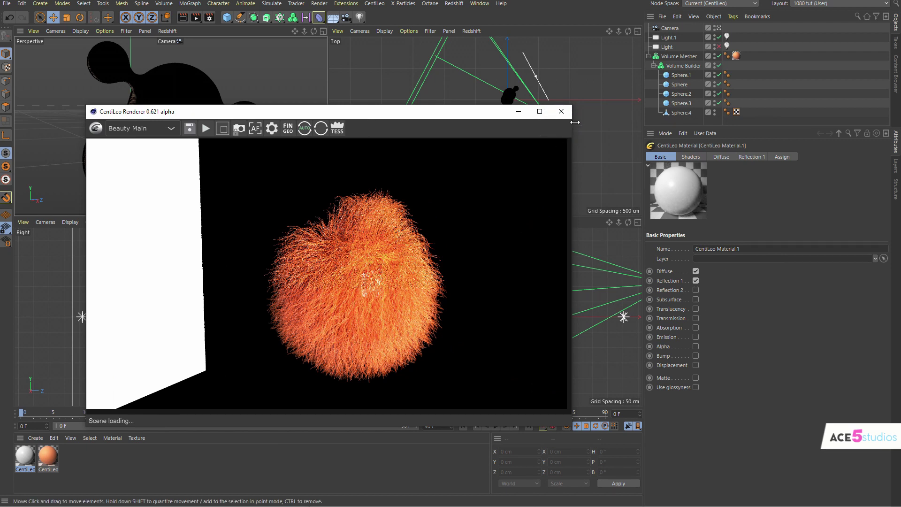
- Enable subsurface on the new CentiLeo material, review its shallow, mid and deep layer settings, and delete the material
{"action": "left_click", "coordinate": [695, 299]}
{"action": "left_click", "coordinate": [783, 158]}
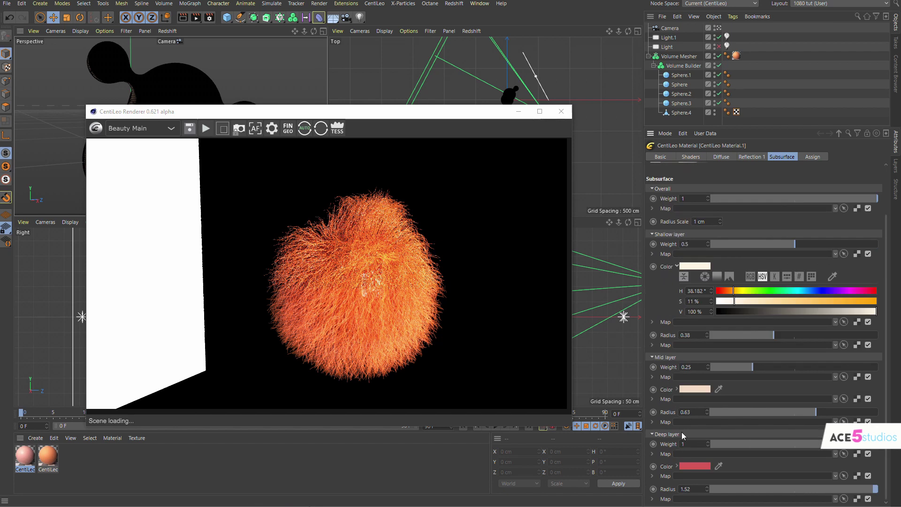
{"action": "key", "text": "Delete"}
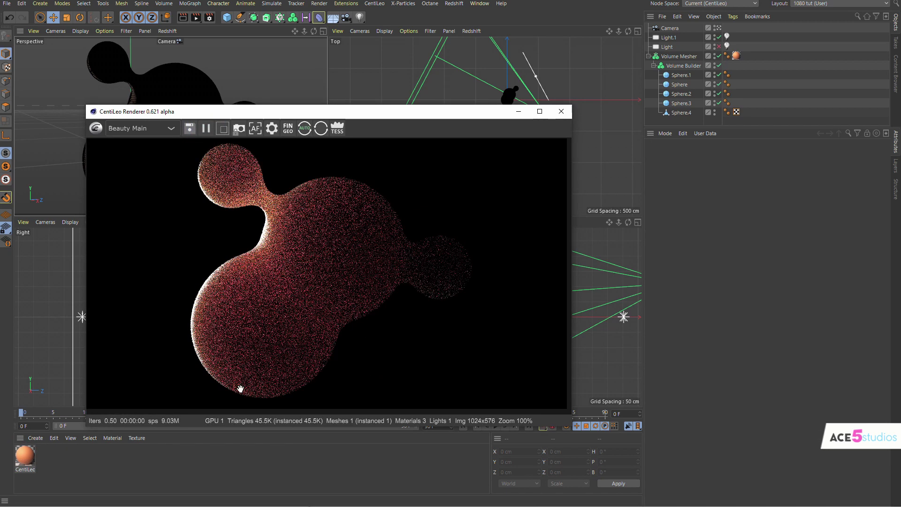
- Try subsurface radius scales of 1 cm and 50 cm on the remaining orange CentiLeo material, settling on 150 cm
{"action": "left_click", "coordinate": [25, 458]}
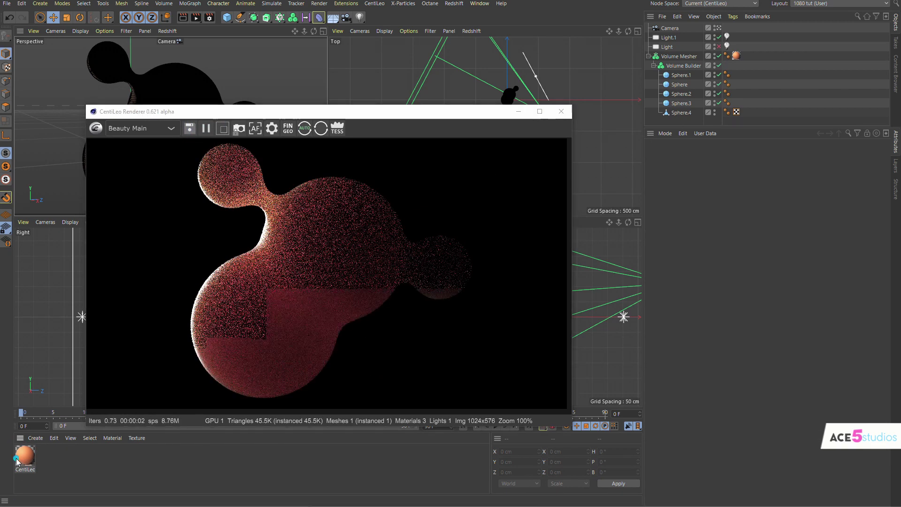
{"action": "left_click", "coordinate": [709, 278]}
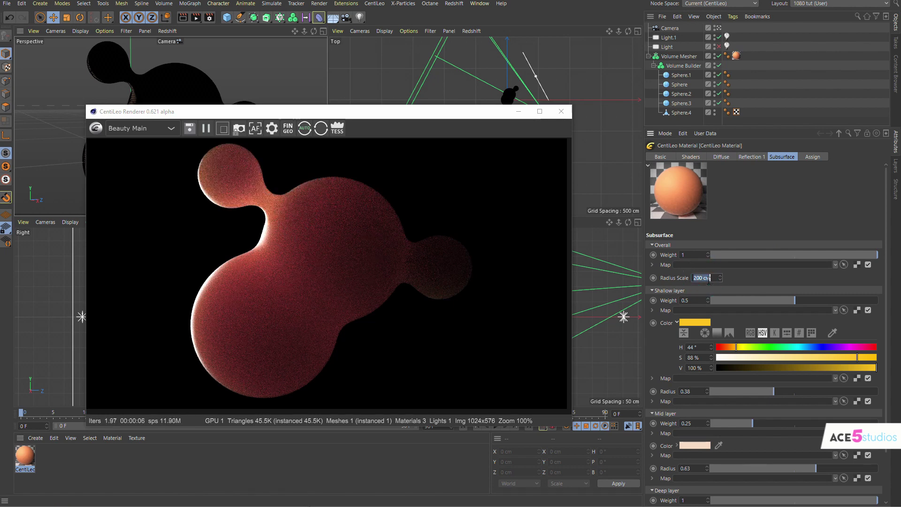
{"action": "type", "text": "1"}
{"action": "key", "text": "Return"}
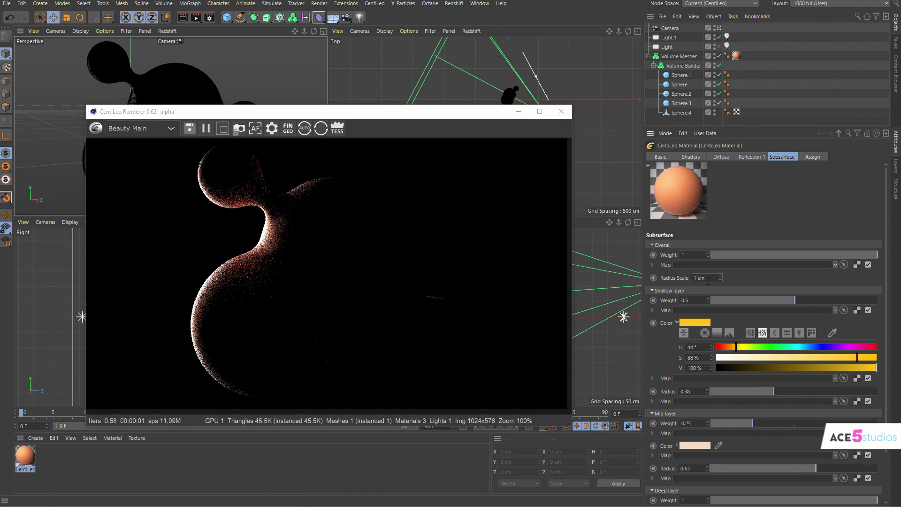
{"action": "type", "text": "50"}
{"action": "key", "text": "Return"}
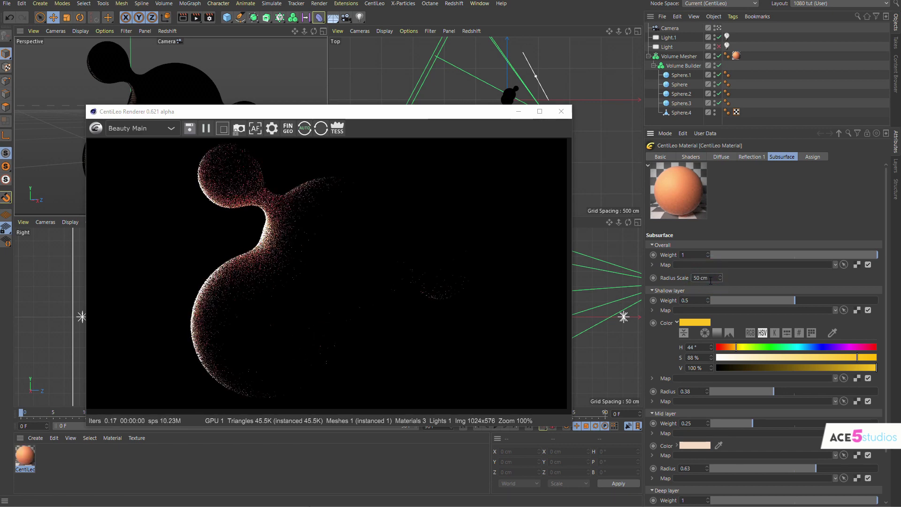
{"action": "type", "text": "150"}
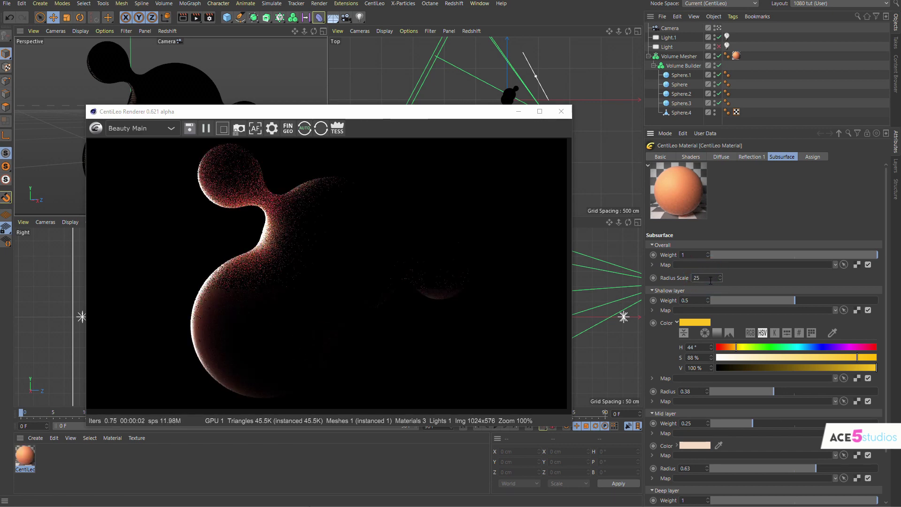
{"action": "key", "text": "Return"}
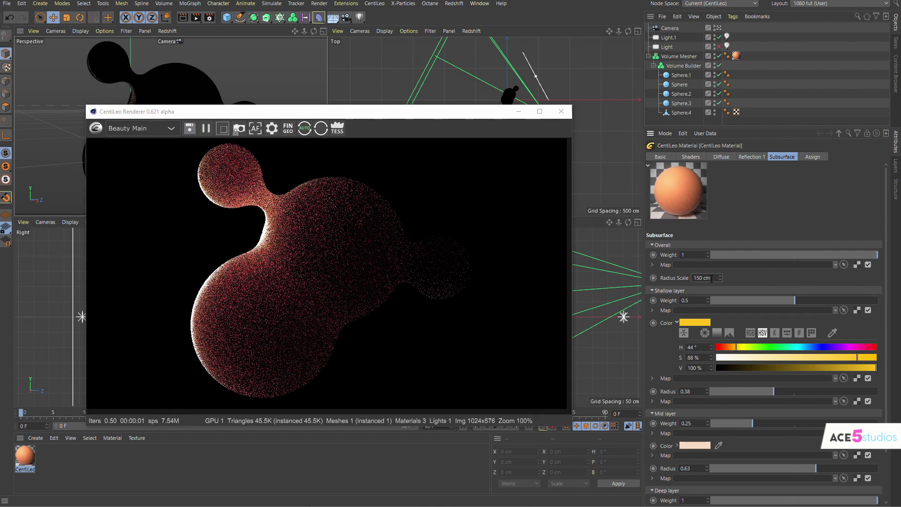
- Try a blue shallow-layer subsurface colour with hue 221° and saturation 74%
{"action": "scroll", "coordinate": [661, 322], "scroll_direction": "down", "scroll_amount": 2}
{"action": "scroll", "coordinate": [662, 322], "scroll_direction": "down", "scroll_amount": 1}
{"action": "left_click_drag", "start_coordinate": [807, 307], "coordinate": [733, 307]}
{"action": "left_click", "coordinate": [814, 296]}
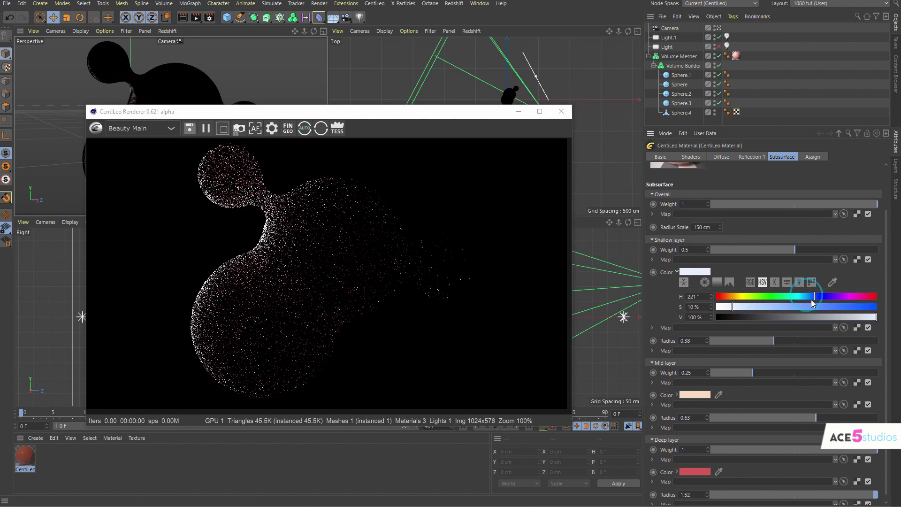
{"action": "left_click", "coordinate": [834, 306]}
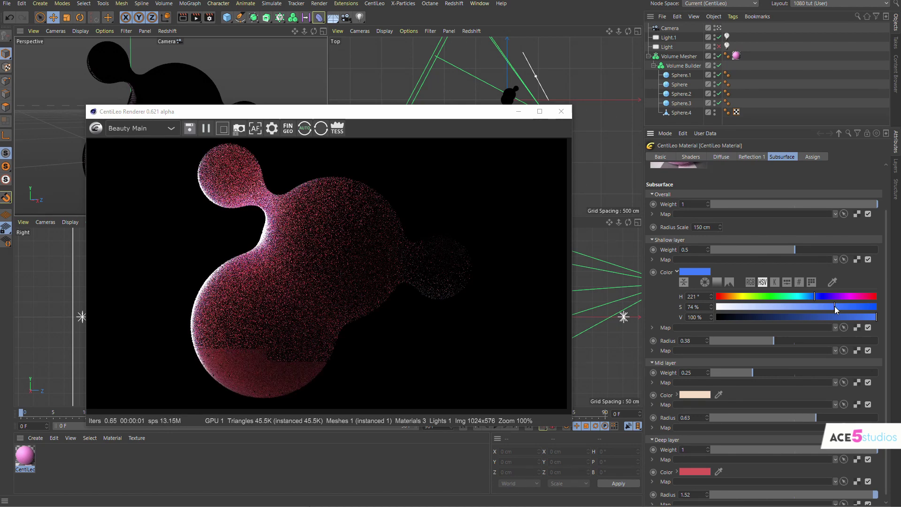
- Set the shallow layer's subsurface colour to pale green, with hue 155° and saturation 13%
{"action": "left_click", "coordinate": [785, 296]}
{"action": "left_click", "coordinate": [759, 306]}
{"action": "left_click_drag", "start_coordinate": [750, 308], "coordinate": [737, 308]}
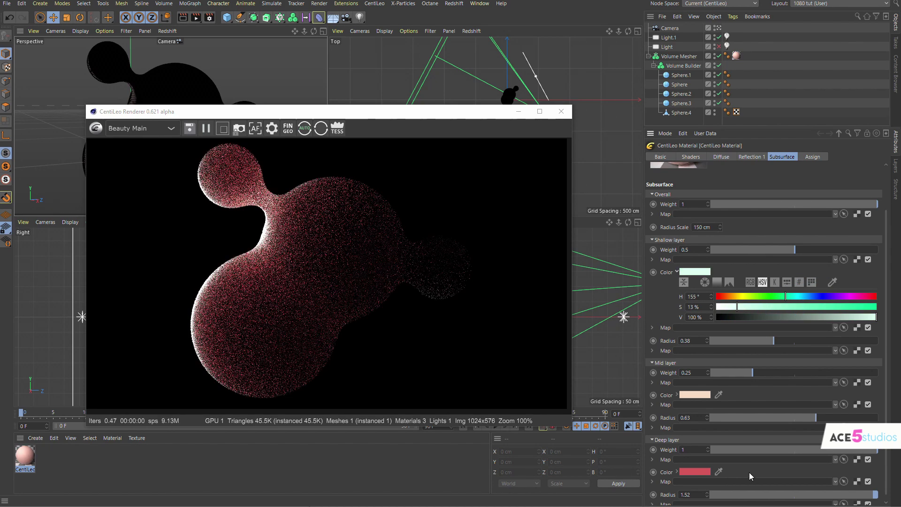
- Try purple and orange hues for the deep layer's subsurface colour, ending on red at hue 0°
{"action": "scroll", "coordinate": [749, 472], "scroll_direction": "down", "scroll_amount": 1}
{"action": "left_click", "coordinate": [676, 466]}
{"action": "scroll", "coordinate": [751, 469], "scroll_direction": "down", "scroll_amount": 2}
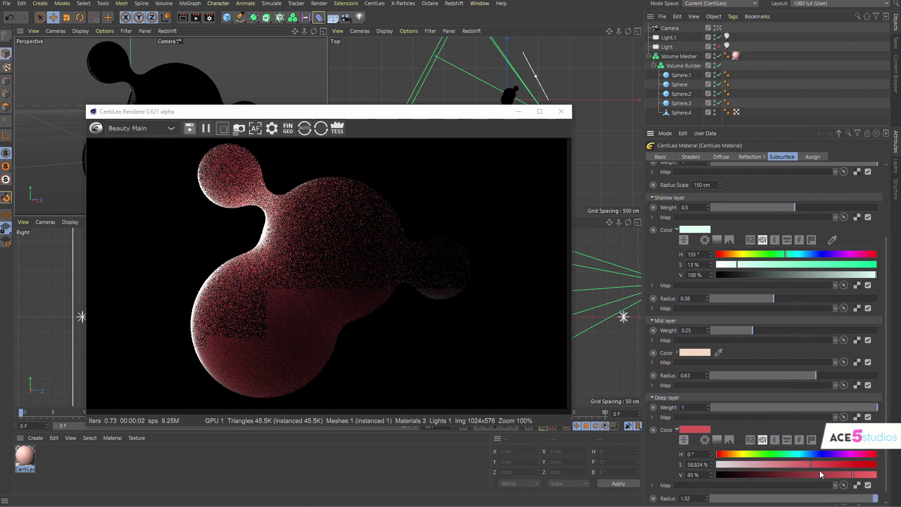
{"action": "left_click", "coordinate": [848, 455]}
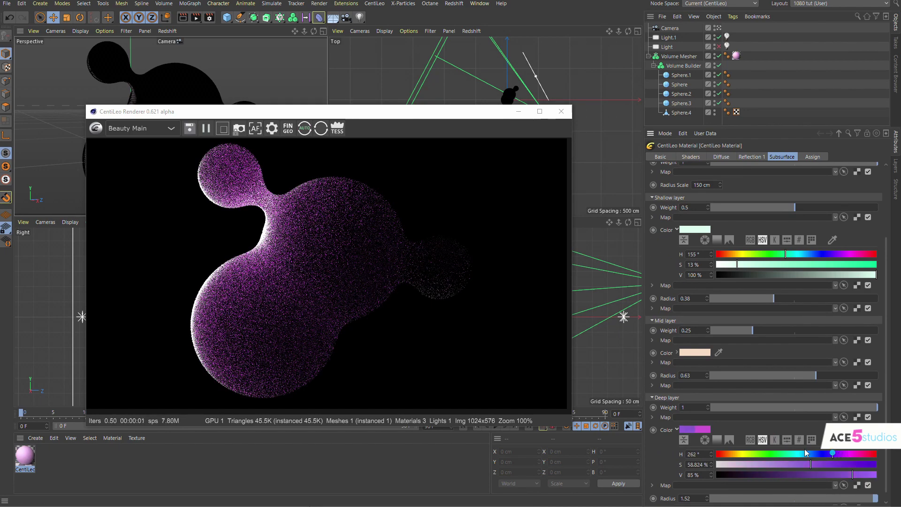
{"action": "left_click", "coordinate": [717, 455]}
{"action": "left_click", "coordinate": [729, 455]}
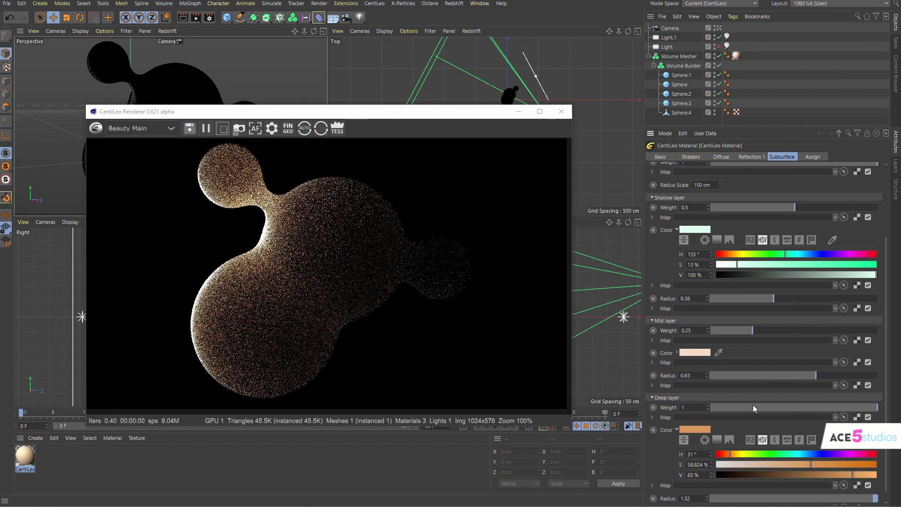
{"action": "left_click_drag", "start_coordinate": [727, 454], "coordinate": [670, 456]}
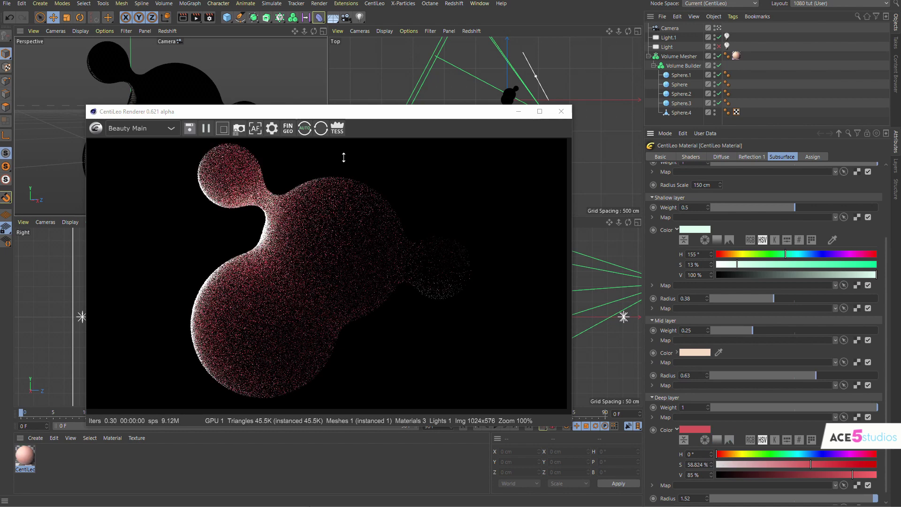
- Turn on the area light named Light and set its CentiLeo overall multiplier to 3
{"action": "left_click_drag", "start_coordinate": [383, 127], "coordinate": [425, 96]}
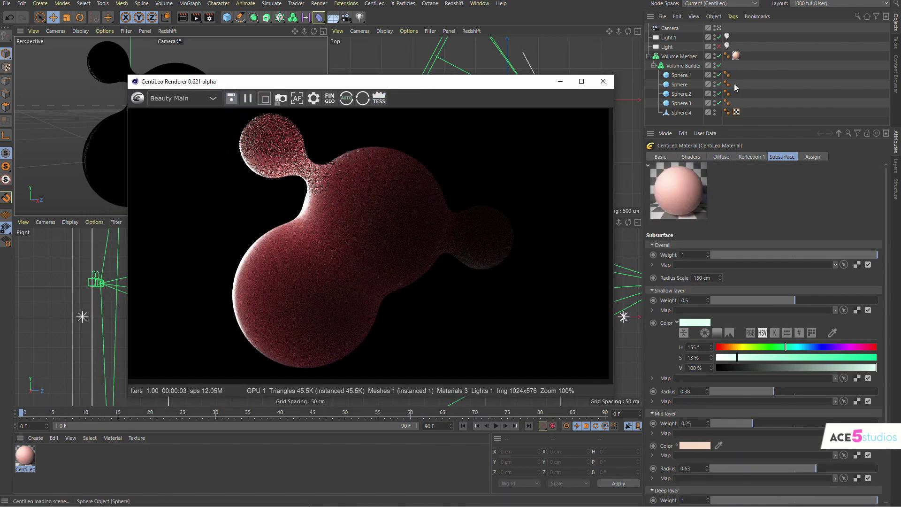
{"action": "left_click", "coordinate": [718, 46]}
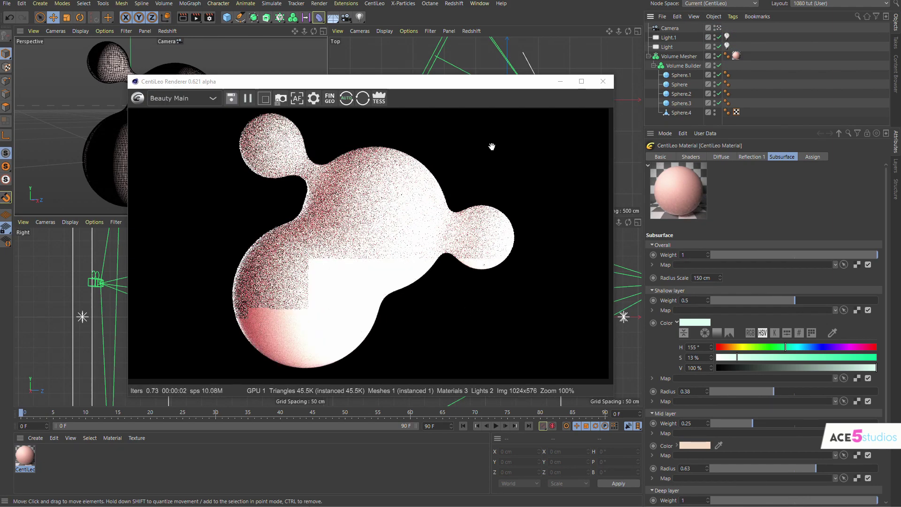
{"action": "left_click", "coordinate": [727, 47]}
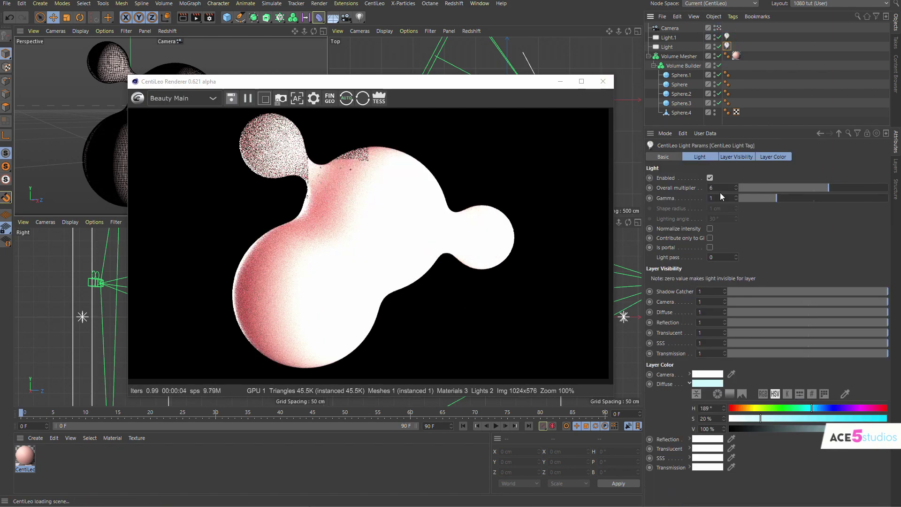
{"action": "double_click", "coordinate": [722, 188]}
{"action": "type", "text": "3"}
{"action": "key", "text": "Return"}
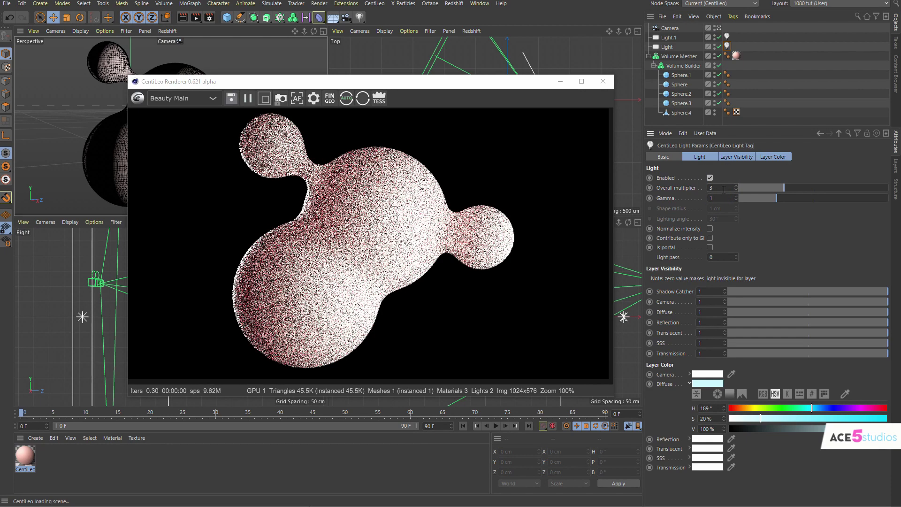
- Try an overall multiplier of 1 on Light's CentiLeo light tag and return it to 3
{"action": "double_click", "coordinate": [724, 189]}
{"action": "type", "text": "1"}
{"action": "key", "text": "Return"}
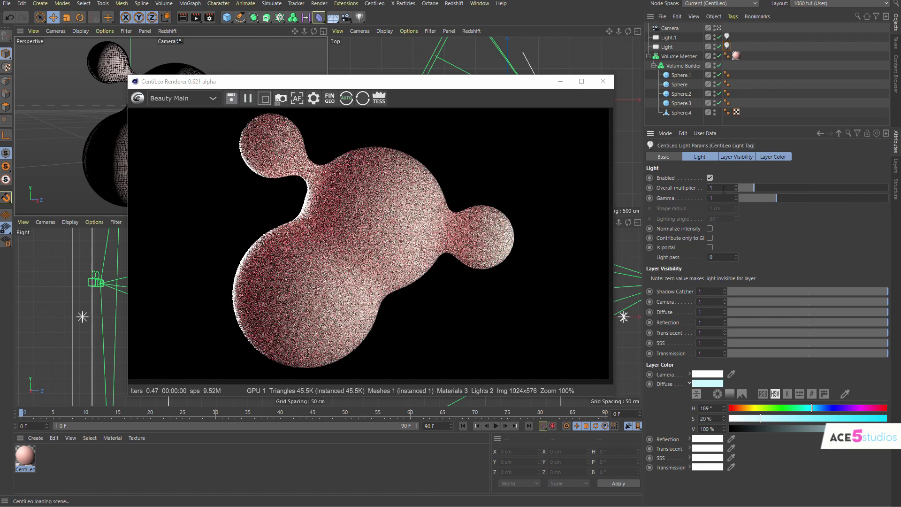
{"action": "type", "text": "3"}
{"action": "key", "text": "Return"}
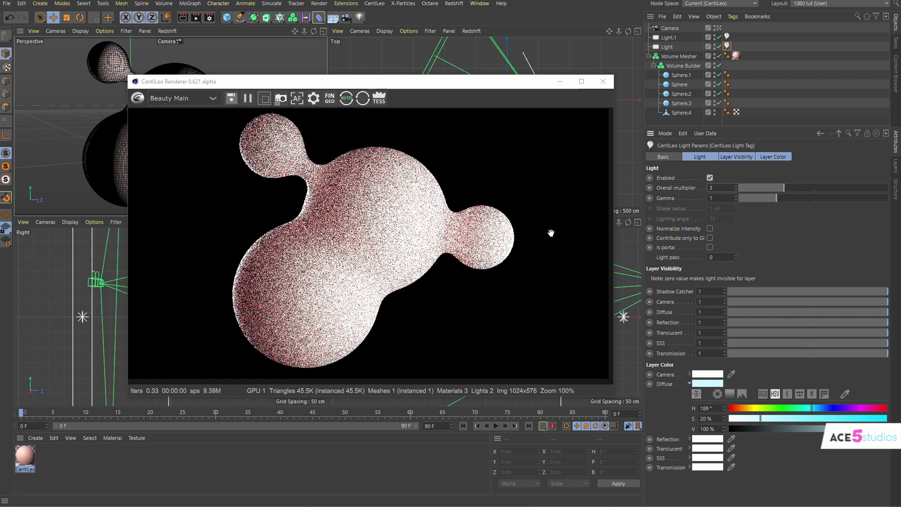
- Check the preview's post settings, and open CentiLeo's post-render settings in the Render Settings window, placed clear of the preview
{"action": "left_click", "coordinate": [313, 99]}
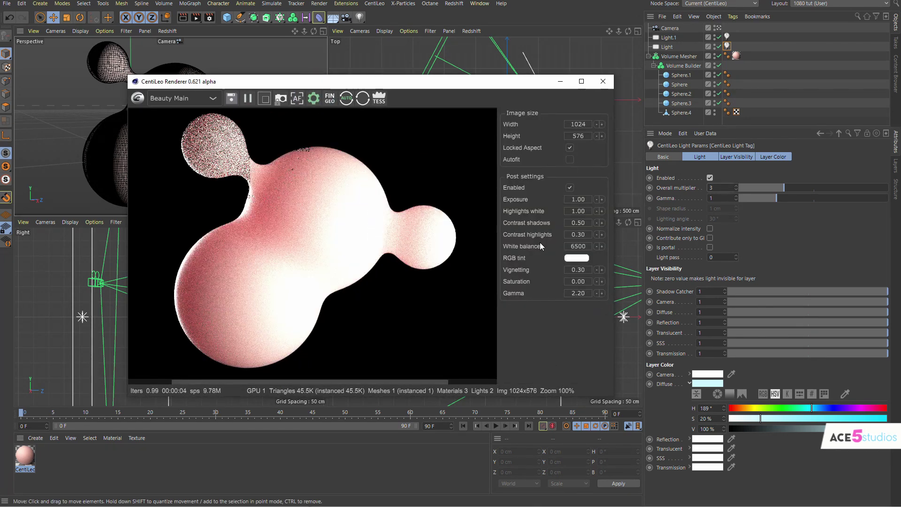
{"action": "left_click", "coordinate": [318, 99]}
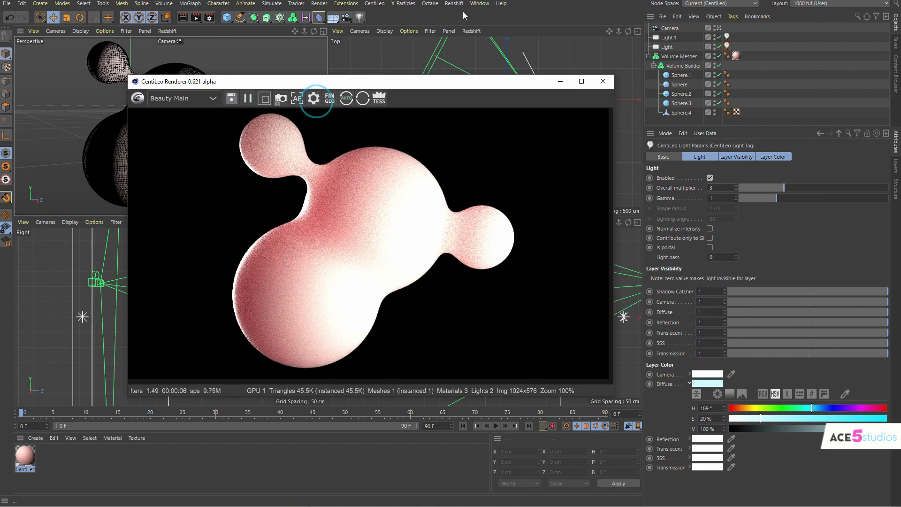
{"action": "left_click", "coordinate": [522, 8]}
{"action": "key", "text": "ctrl+b"}
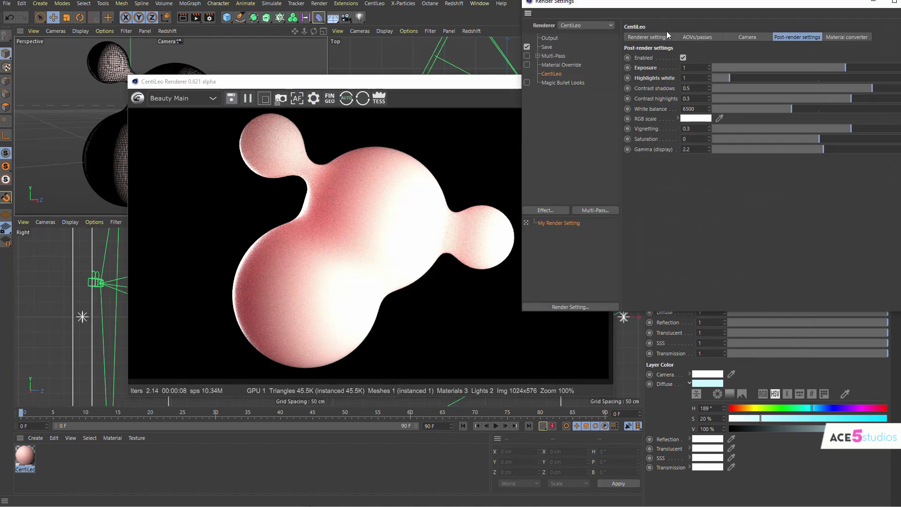
{"action": "left_click_drag", "start_coordinate": [658, 7], "coordinate": [545, 88]}
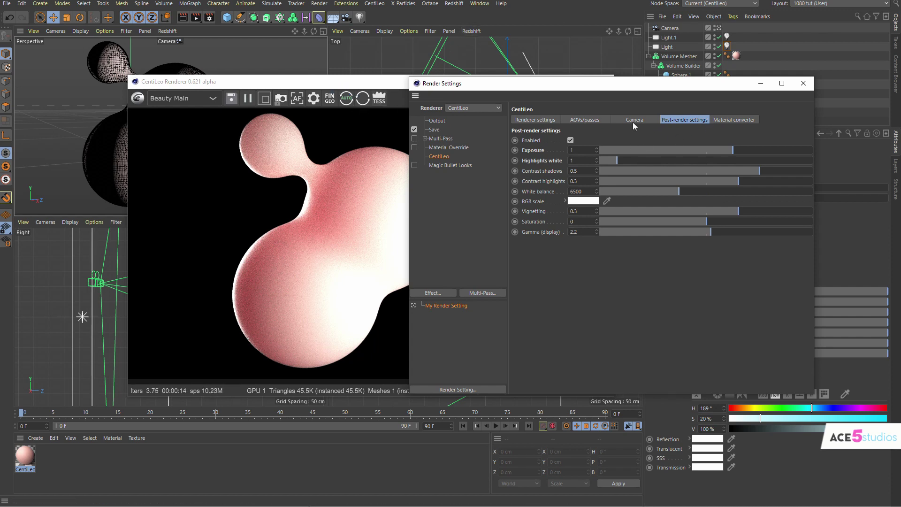
{"action": "left_click_drag", "start_coordinate": [650, 87], "coordinate": [827, 86]}
- Set the post-render exposure to 1.11, highlights white to 2.73 and vignetting to 0.11 while keeping the render preview in view
{"action": "mouse_move", "coordinate": [793, 159]}
{"action": "left_mouse_down"}
{"action": "mouse_move", "coordinate": [817, 159]}
{"action": "mouse_move", "coordinate": [800, 160]}
{"action": "mouse_move", "coordinate": [809, 164]}
{"action": "left_mouse_up"}
{"action": "mouse_move", "coordinate": [821, 151]}
{"action": "left_mouse_down"}
{"action": "mouse_move", "coordinate": [793, 152]}
{"action": "mouse_move", "coordinate": [823, 151]}
{"action": "left_mouse_up"}
{"action": "left_click_drag", "start_coordinate": [716, 159], "coordinate": [742, 161]}
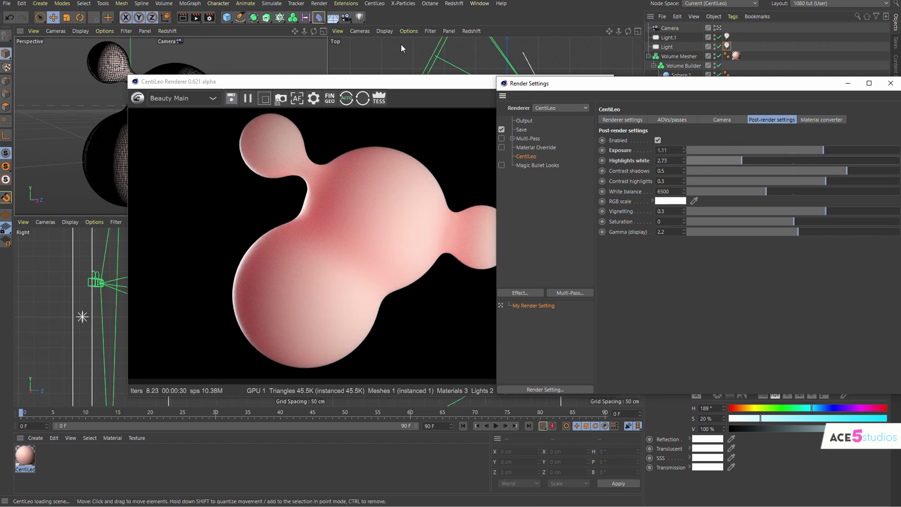
{"action": "left_click_drag", "start_coordinate": [431, 85], "coordinate": [397, 83]}
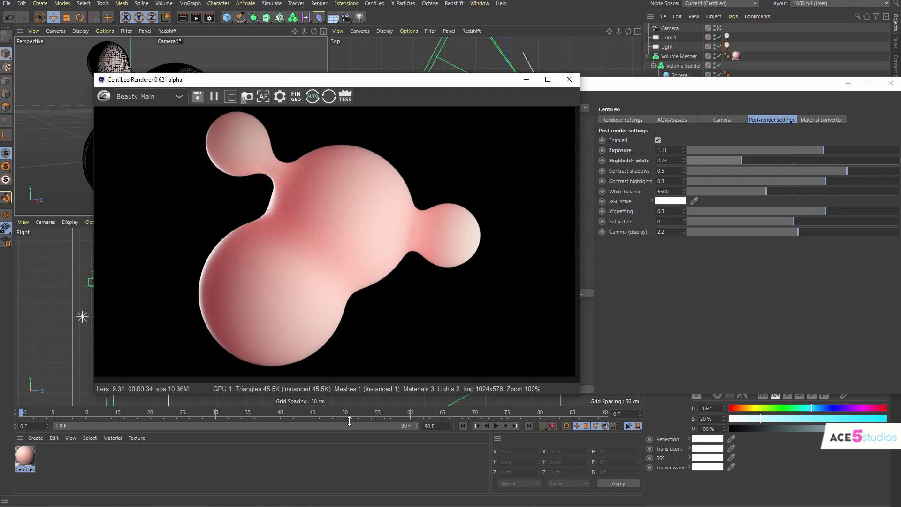
{"action": "mouse_move", "coordinate": [821, 211]}
{"action": "left_mouse_down"}
{"action": "mouse_move", "coordinate": [796, 219]}
{"action": "mouse_move", "coordinate": [831, 214]}
{"action": "mouse_move", "coordinate": [805, 217]}
{"action": "left_mouse_up"}
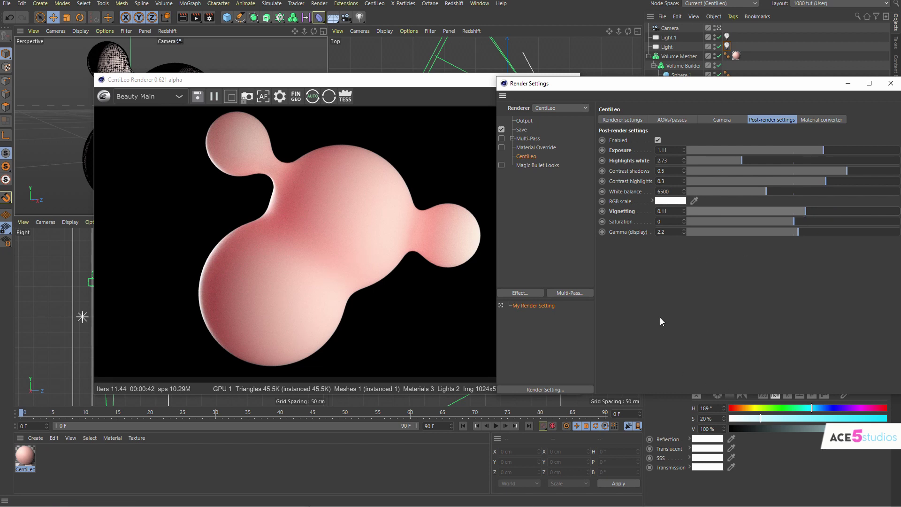
{"action": "left_click", "coordinate": [349, 81]}
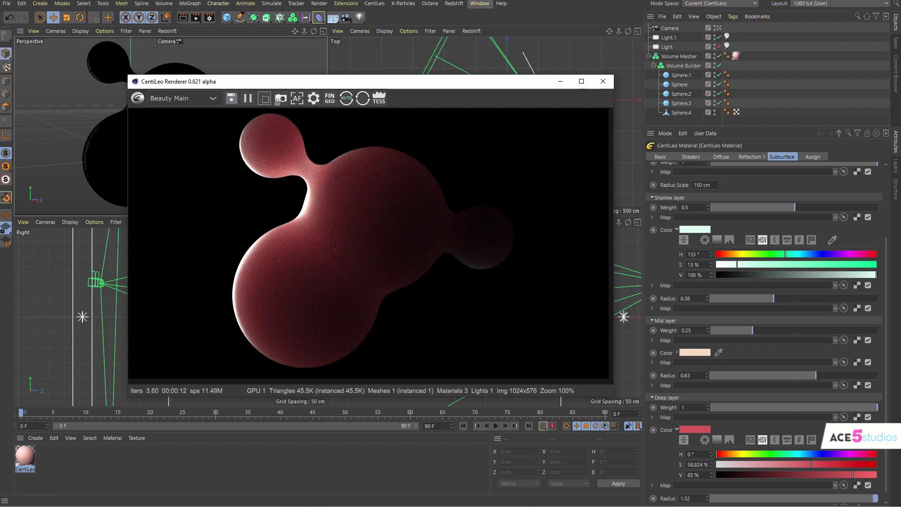
- Switch from the skin demo scene to the open start scene_005.c4d scene
{"action": "left_click", "coordinate": [485, 5]}
{"action": "left_click", "coordinate": [485, 4]}
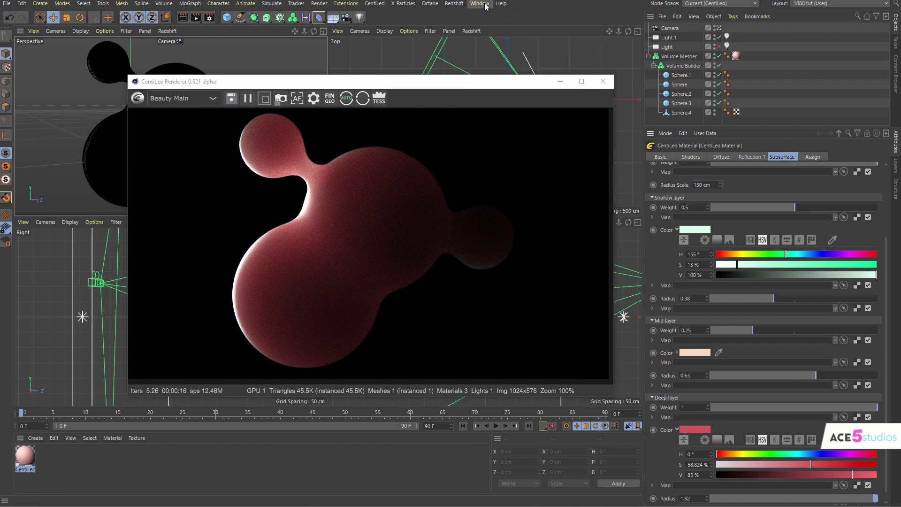
{"action": "left_click", "coordinate": [479, 4]}
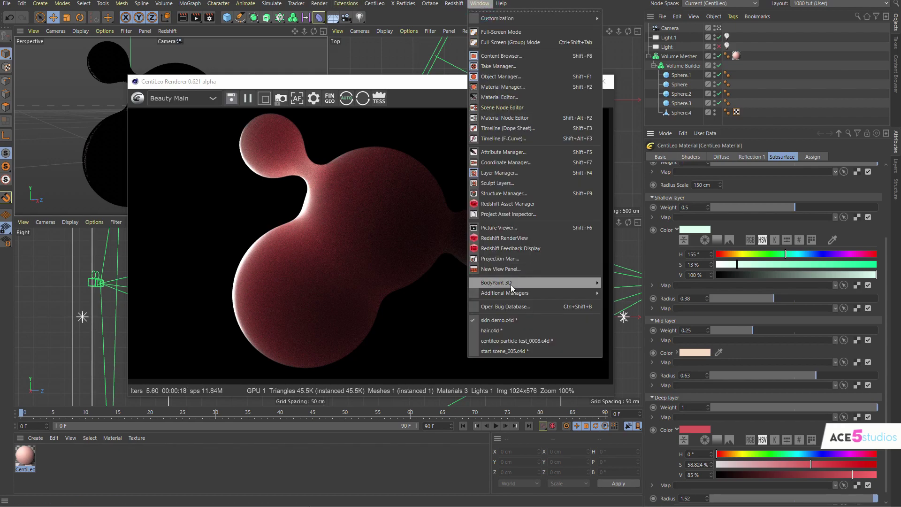
{"action": "left_click", "coordinate": [502, 351]}
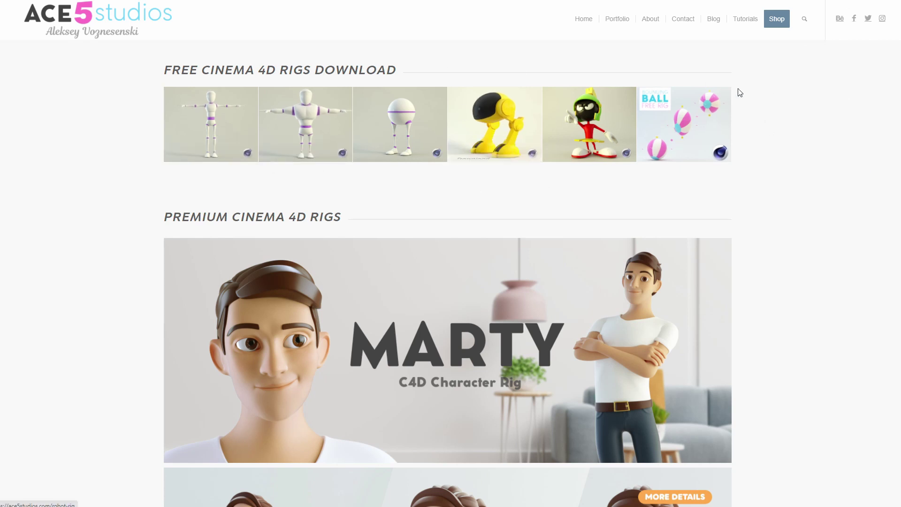
- Browse the free and premium Cinema 4D rigs on the ACE5 Studios website's shop page in the web browser
{"action": "scroll", "coordinate": [667, 99], "scroll_direction": "down", "scroll_amount": 3}
{"action": "scroll", "coordinate": [533, 331], "scroll_direction": "down", "scroll_amount": 10}
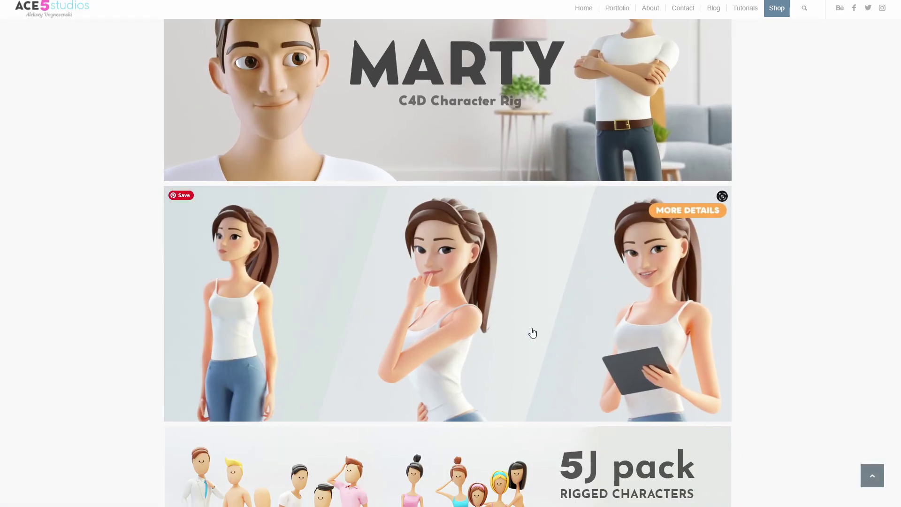
{"action": "scroll", "coordinate": [692, 177], "scroll_direction": "down", "scroll_amount": 3}
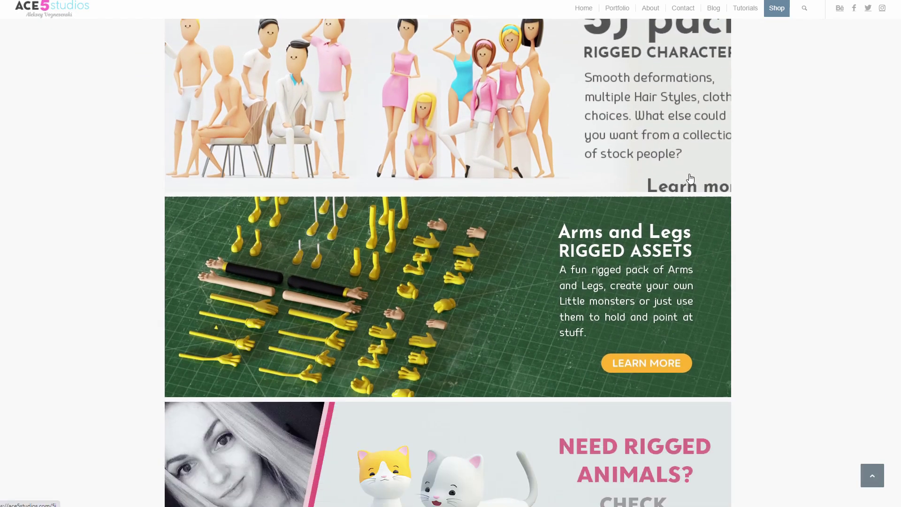
{"action": "scroll", "coordinate": [457, 296], "scroll_direction": "down", "scroll_amount": 2}
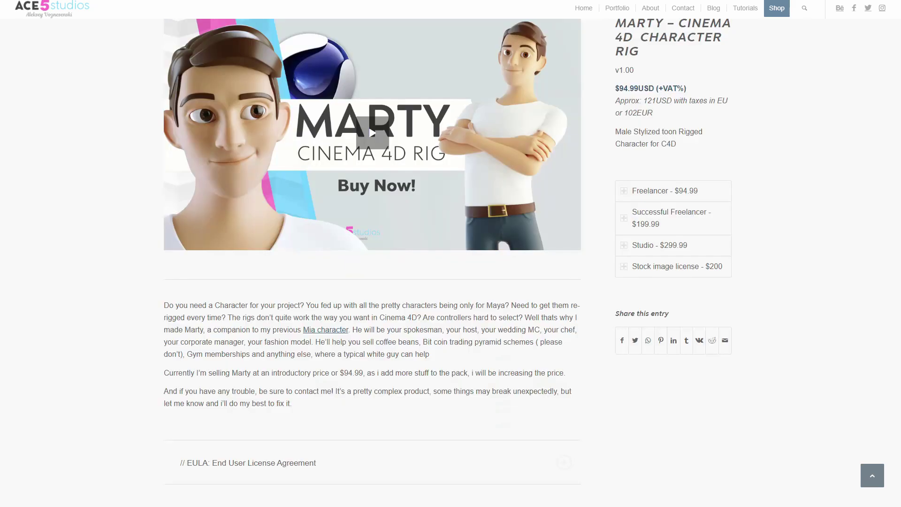
- Review the Marty Cinema 4D character rig's product page, including its face rig, R19 to 24 compatibility and body poses
{"action": "scroll", "coordinate": [725, 272], "scroll_direction": "down", "scroll_amount": 5}
{"action": "scroll", "coordinate": [722, 277], "scroll_direction": "down", "scroll_amount": 5}
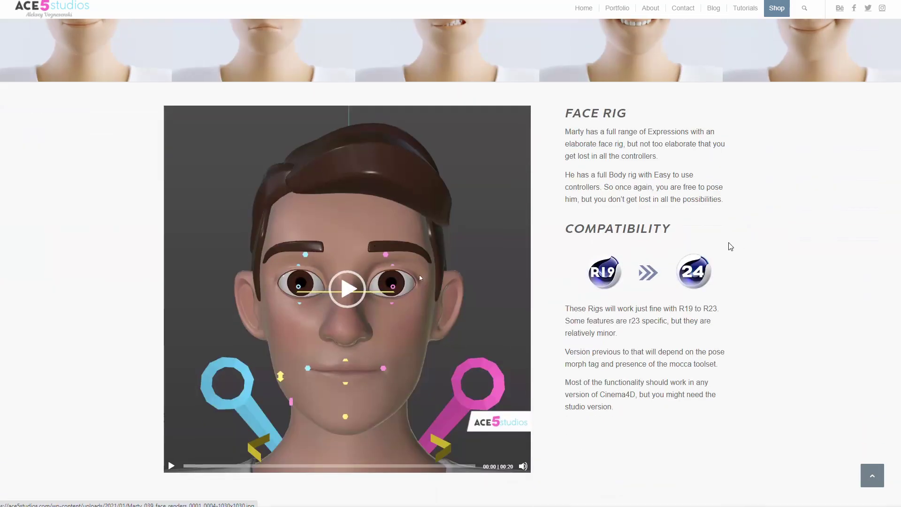
{"action": "scroll", "coordinate": [705, 265], "scroll_direction": "down", "scroll_amount": 11}
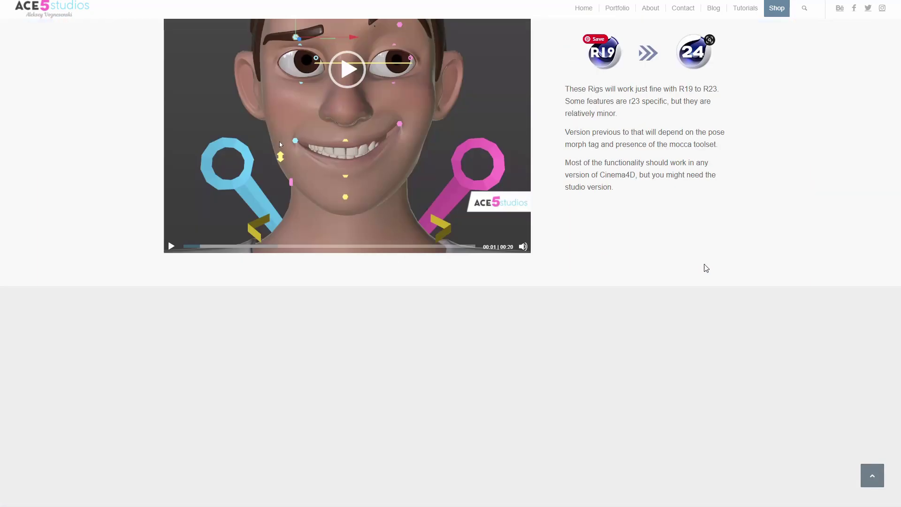
{"action": "scroll", "coordinate": [705, 271], "scroll_direction": "up", "scroll_amount": 3}
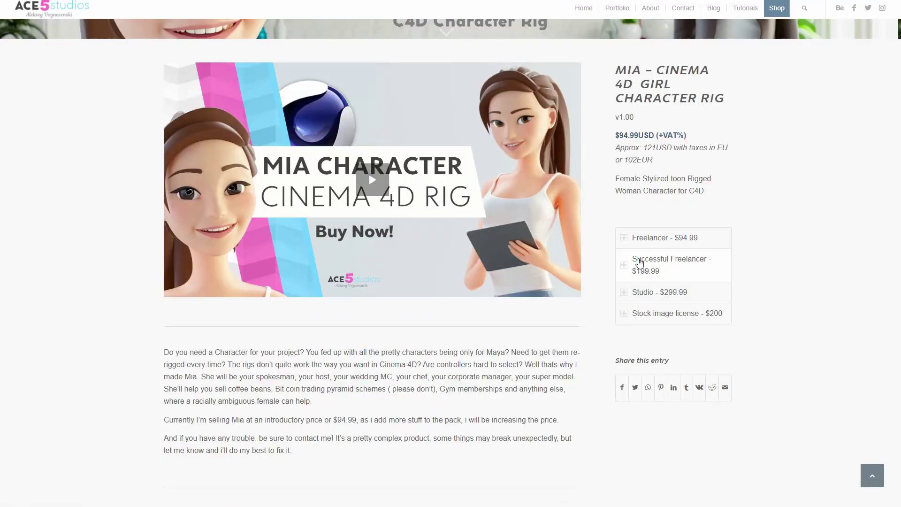
- Review the Mia character rig's product page, covering her facial expressions, face rig, body poses and deformations
{"action": "scroll", "coordinate": [639, 263], "scroll_direction": "down", "scroll_amount": 6}
{"action": "scroll", "coordinate": [640, 261], "scroll_direction": "down", "scroll_amount": 5}
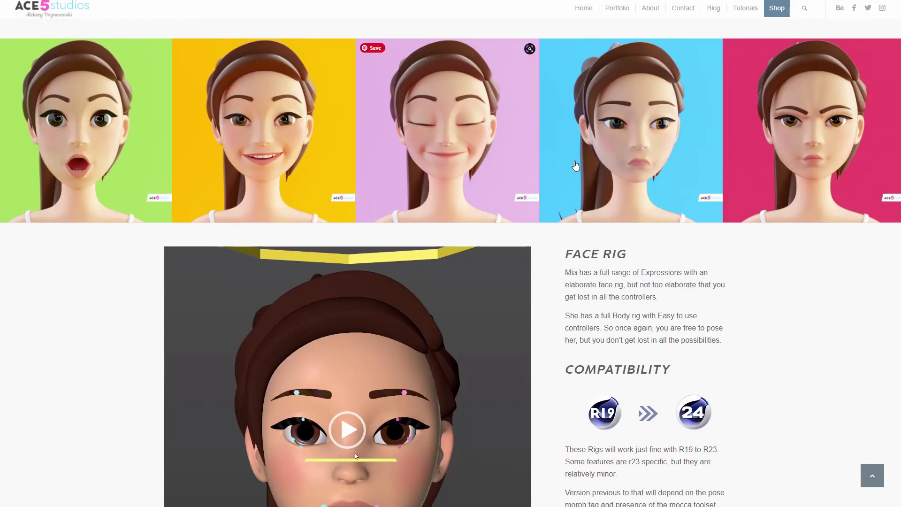
{"action": "scroll", "coordinate": [648, 258], "scroll_direction": "down", "scroll_amount": 10}
{"action": "scroll", "coordinate": [610, 301], "scroll_direction": "down", "scroll_amount": 5}
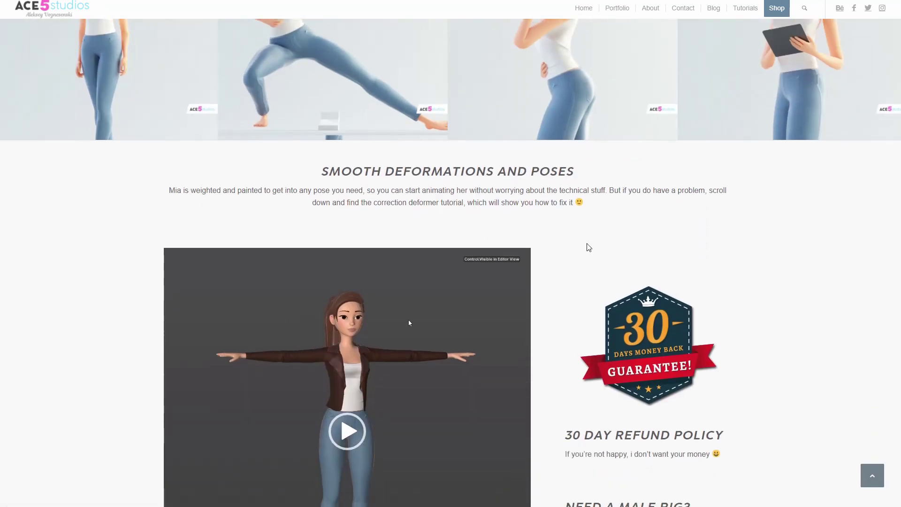
- Examine the rigged hands, arms and legs pack's product page, including its limb styles, controllers and example characters
{"action": "scroll", "coordinate": [516, 211], "scroll_direction": "down", "scroll_amount": 3}
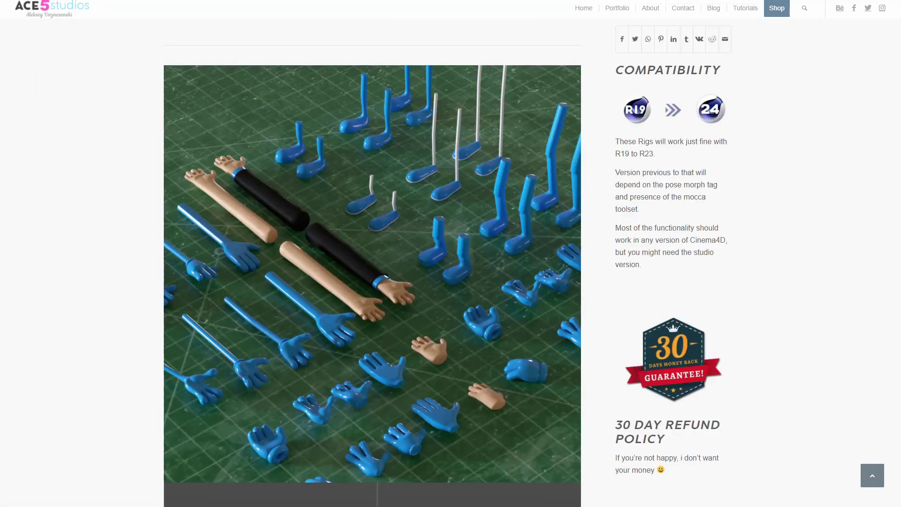
{"action": "scroll", "coordinate": [576, 250], "scroll_direction": "down", "scroll_amount": 18}
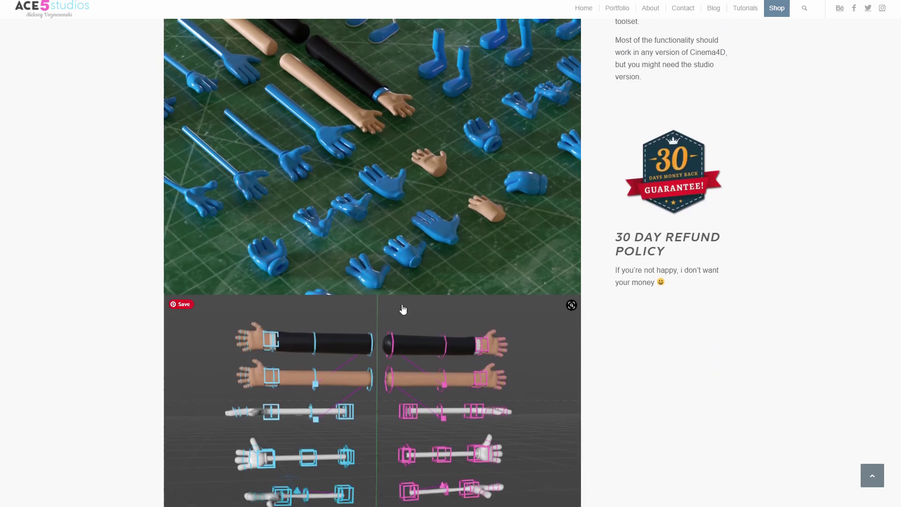
{"action": "scroll", "coordinate": [636, 179], "scroll_direction": "down", "scroll_amount": 20}
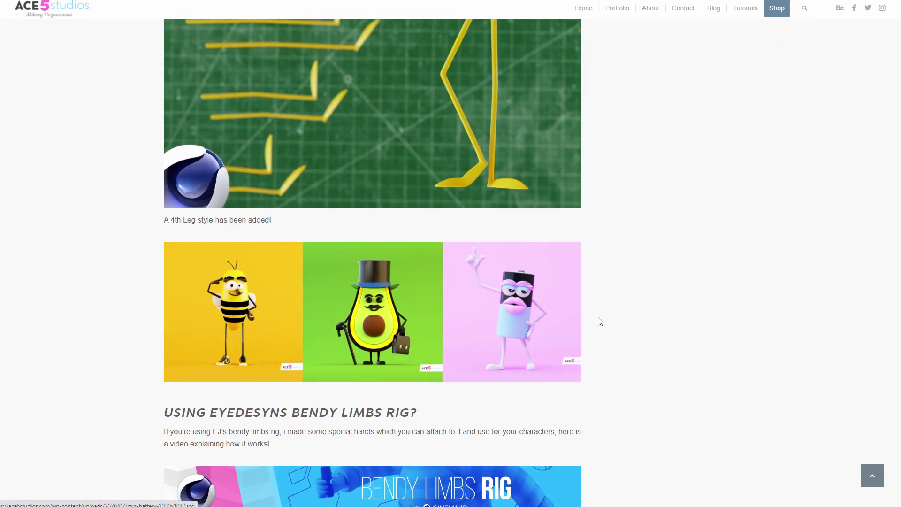
{"action": "scroll", "coordinate": [628, 322], "scroll_direction": "down", "scroll_amount": 3}
{"action": "scroll", "coordinate": [658, 235], "scroll_direction": "up", "scroll_amount": 18}
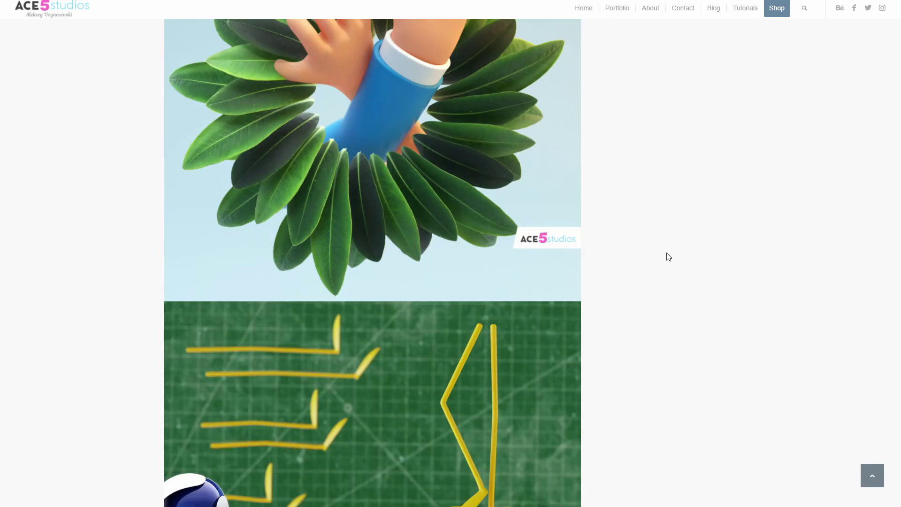
{"action": "scroll", "coordinate": [645, 245], "scroll_direction": "up", "scroll_amount": 15}
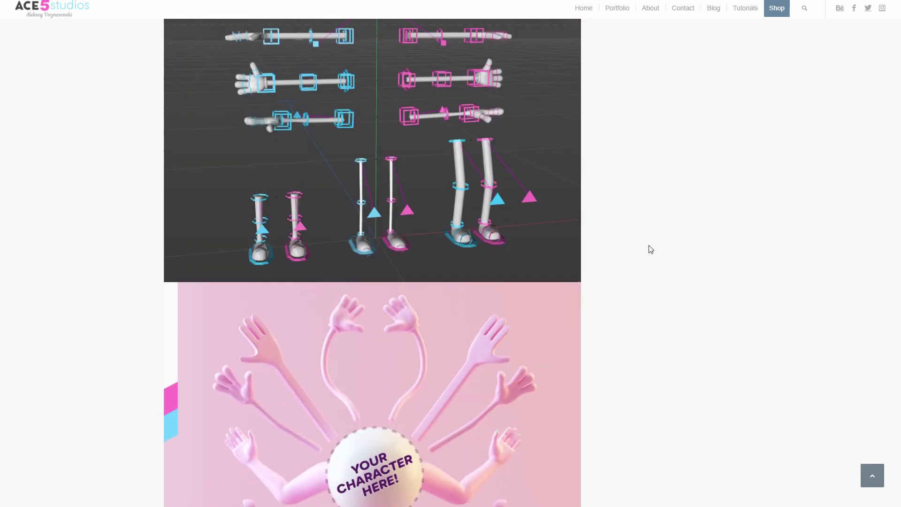